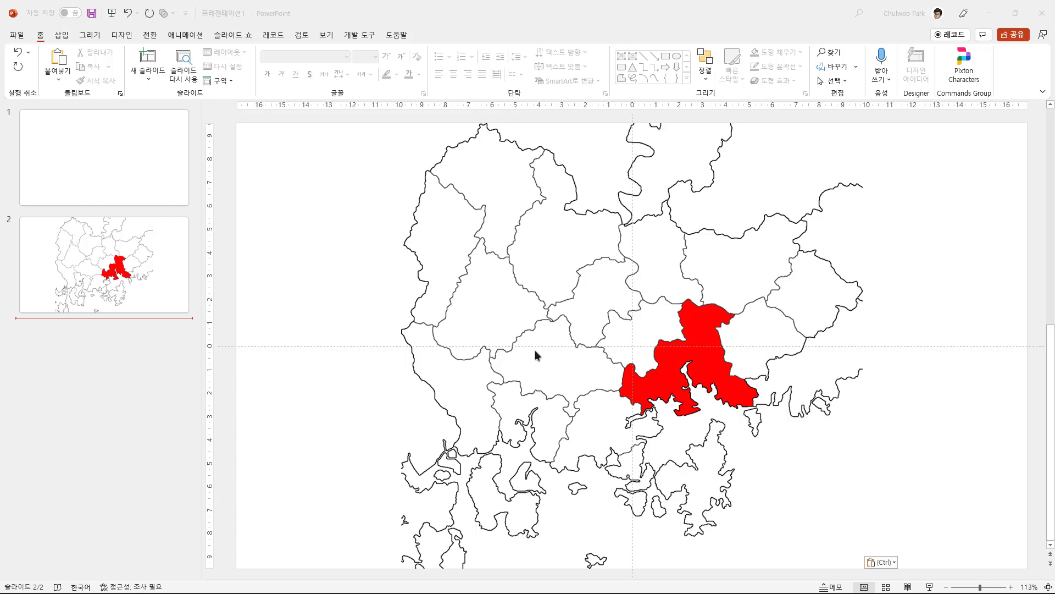
Add a new blank slide after the slide containing the map with the red region
left_click(578, 369)
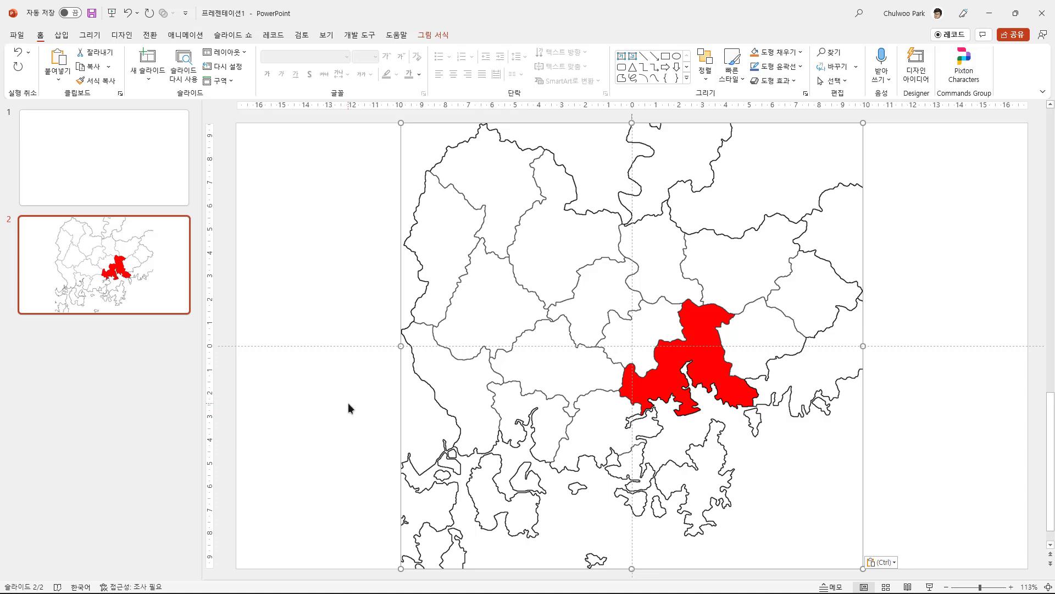
right_click(94, 355)
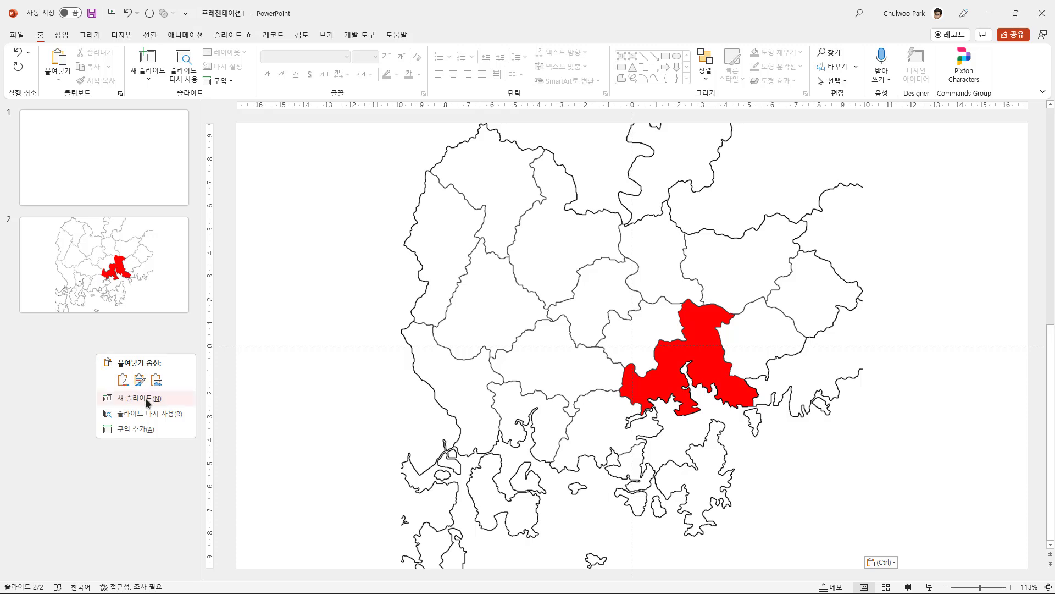
left_click(145, 398)
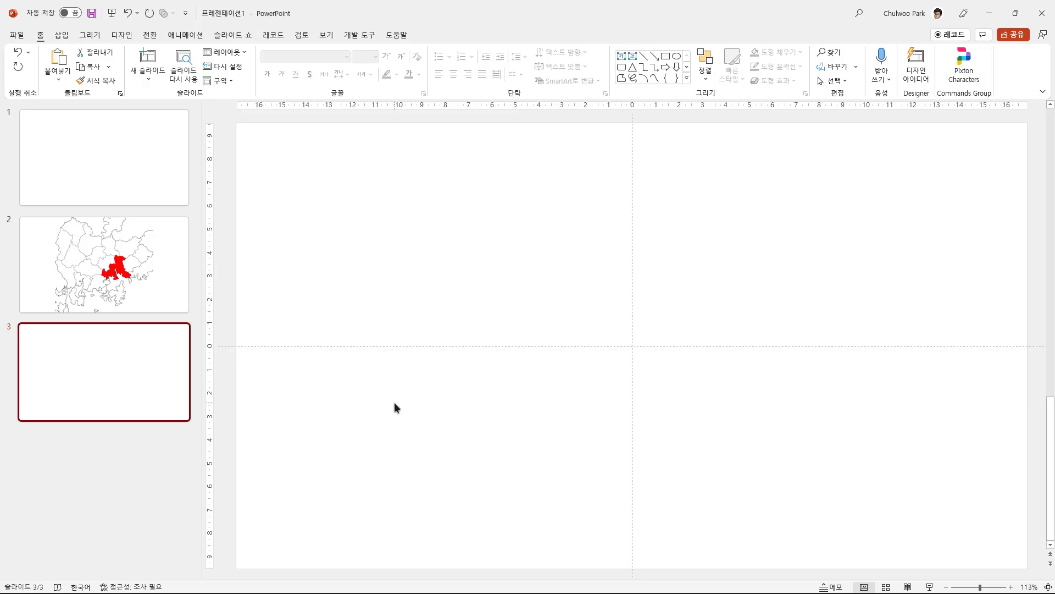
Switch to the browser and open the Wikimedia Commons page of the administrative district map from the 서울특별시 Wikipedia article
key("alt+Tab")
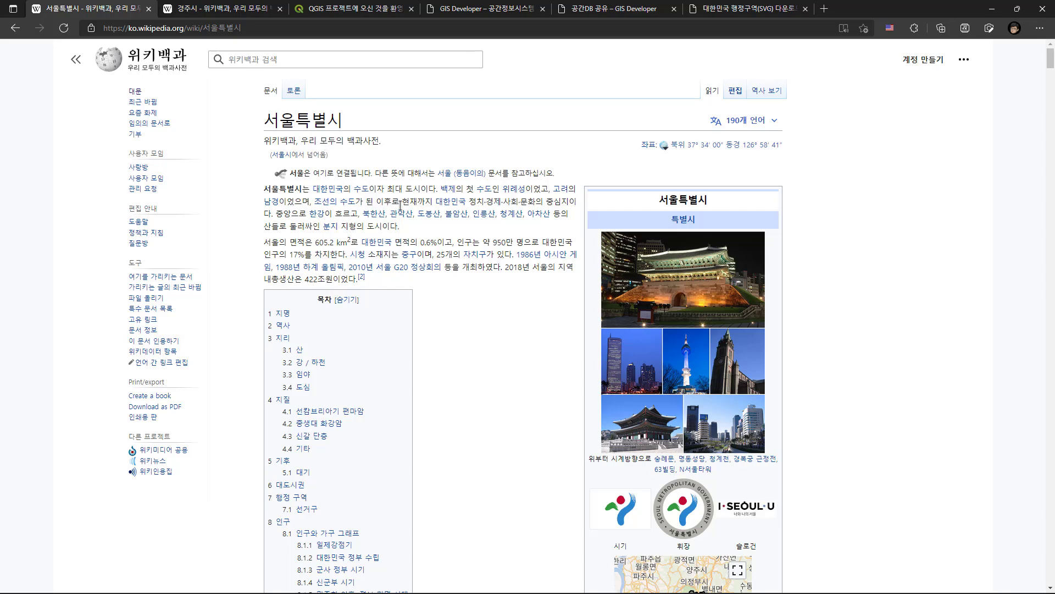
scroll(460, 283, "down", 2)
scroll(460, 282, "down", 8)
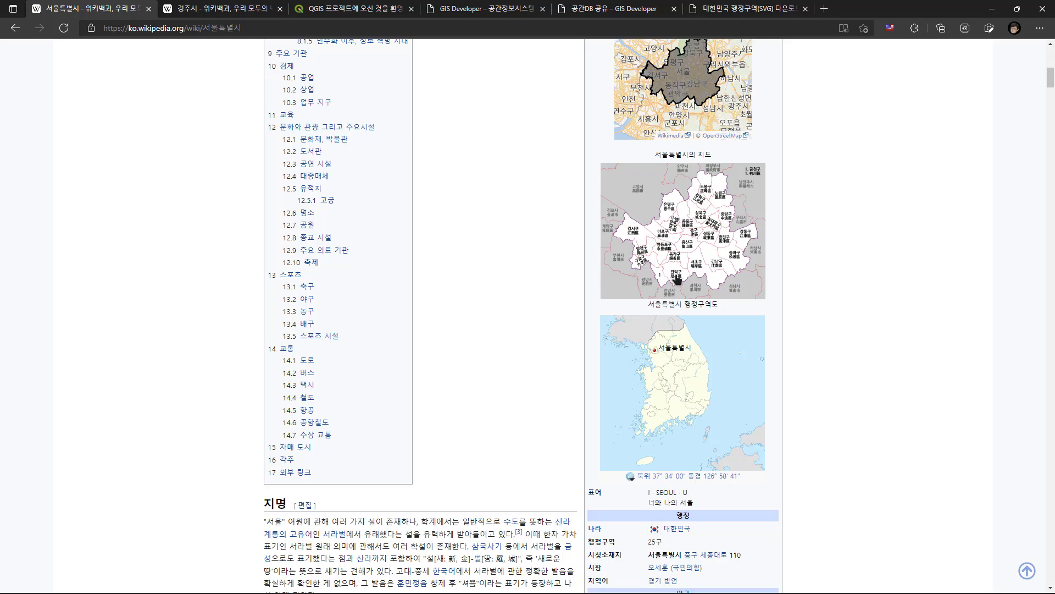
scroll(812, 376, "down", 3)
scroll(812, 376, "down", 8)
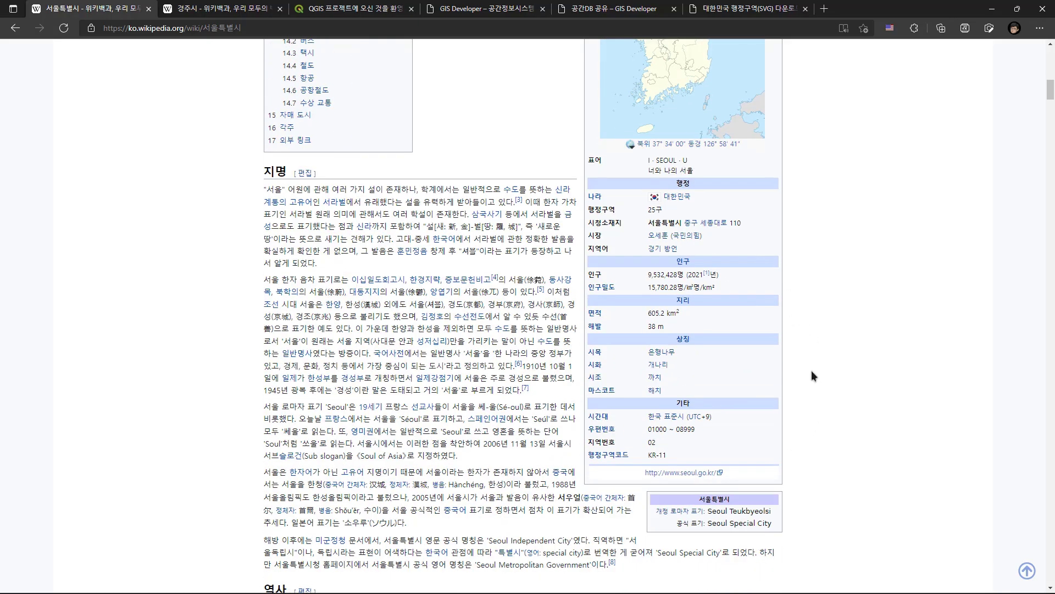
scroll(811, 369, "up", 12)
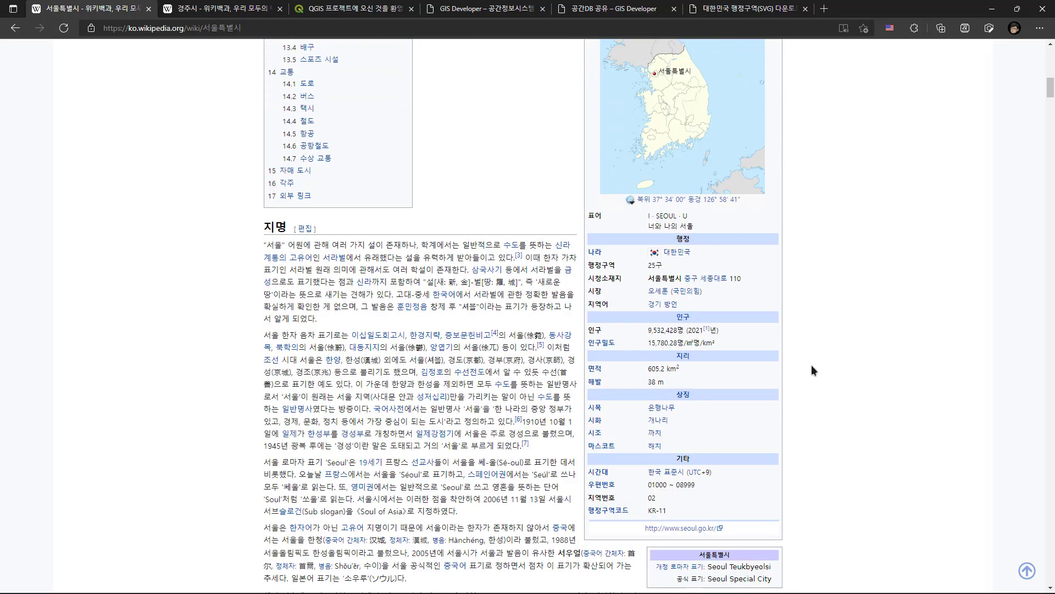
left_click(687, 239)
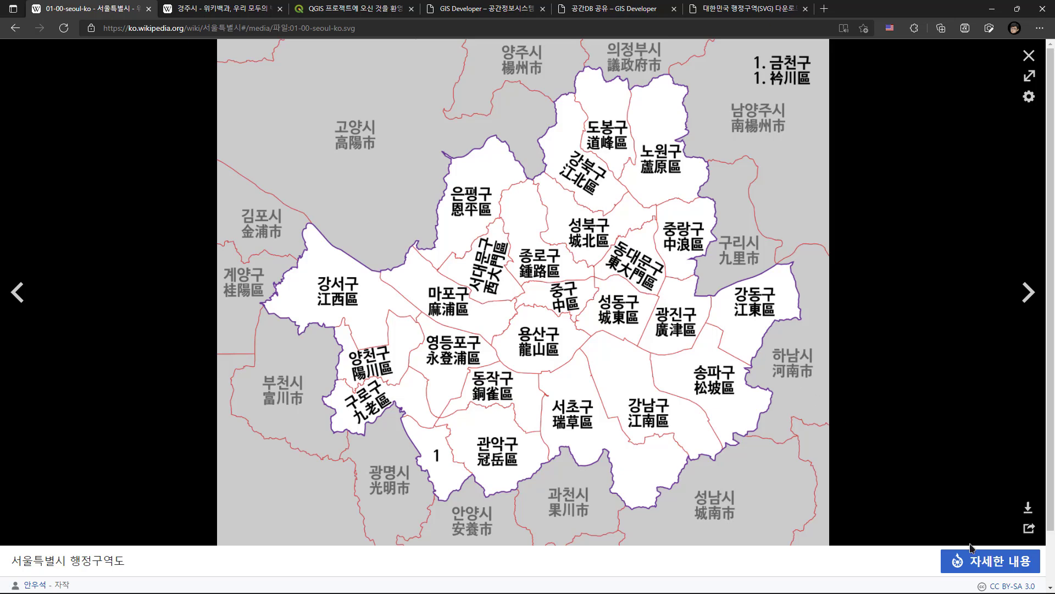
left_click(984, 562)
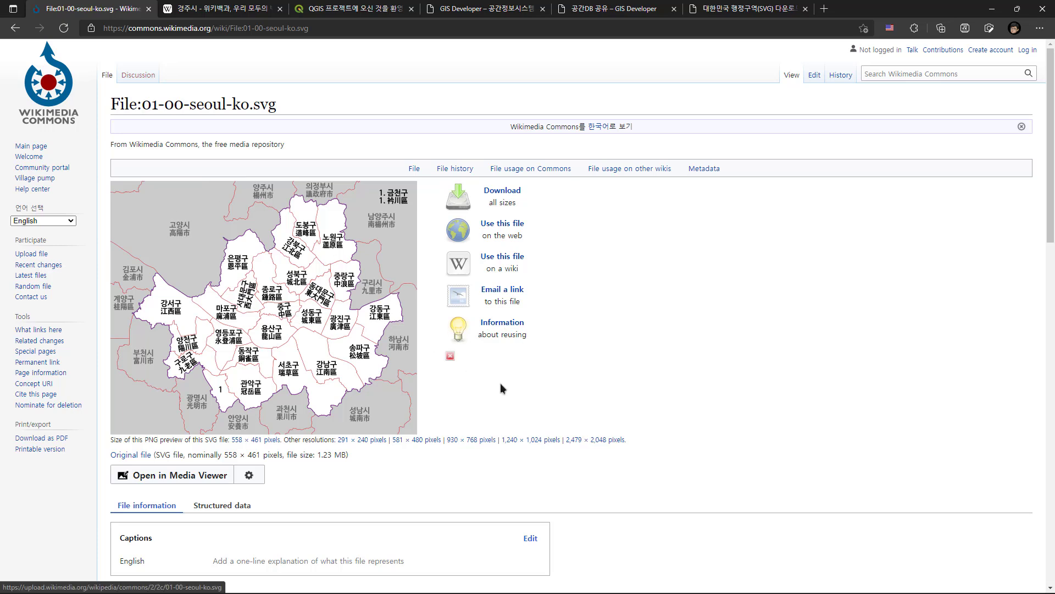
View the map's original SVG file and download it from its Commons page as 01-00-seoul-ko.svg
scroll(536, 398, "down", 2)
scroll(351, 376, "down", 2)
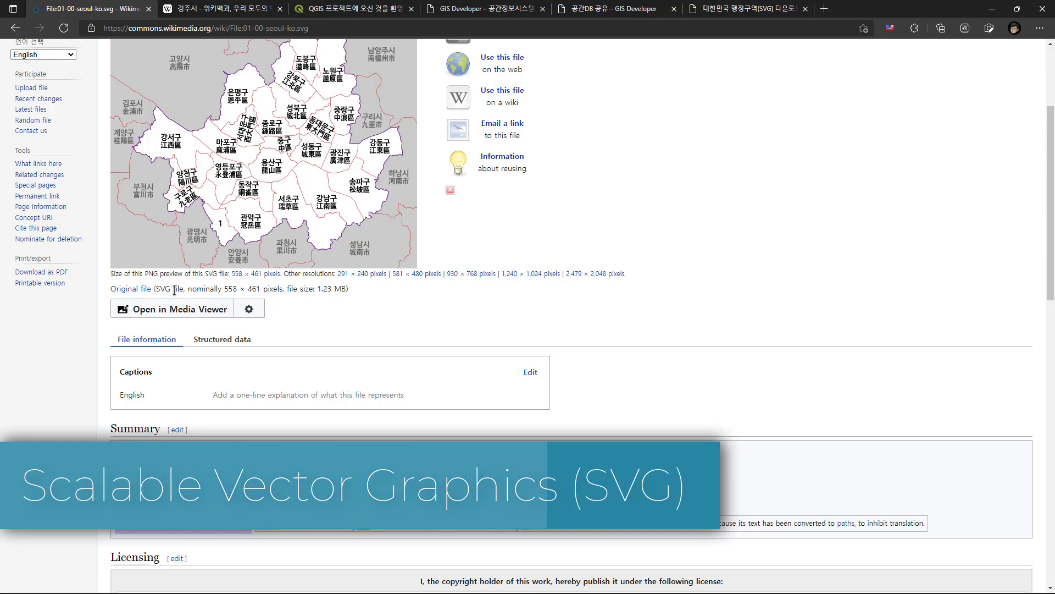
scroll(174, 291, "up", 3)
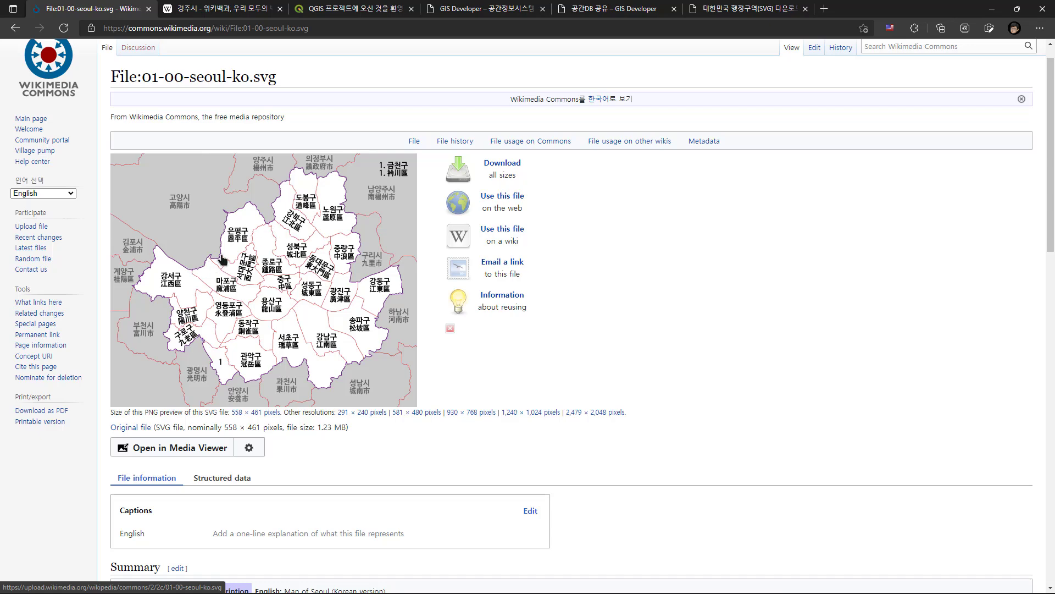
left_click(131, 430)
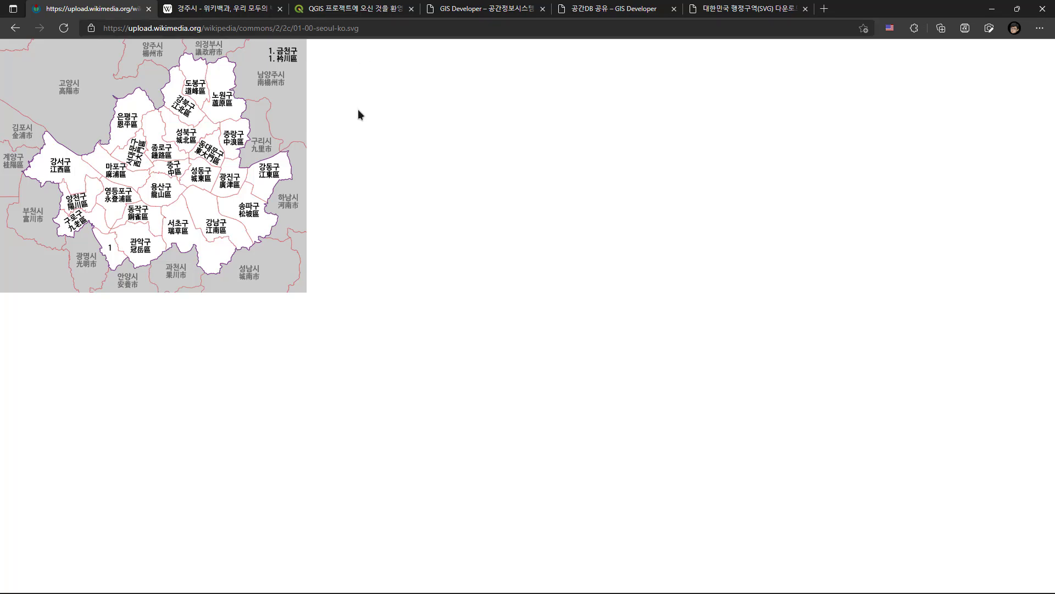
key("alt+Left")
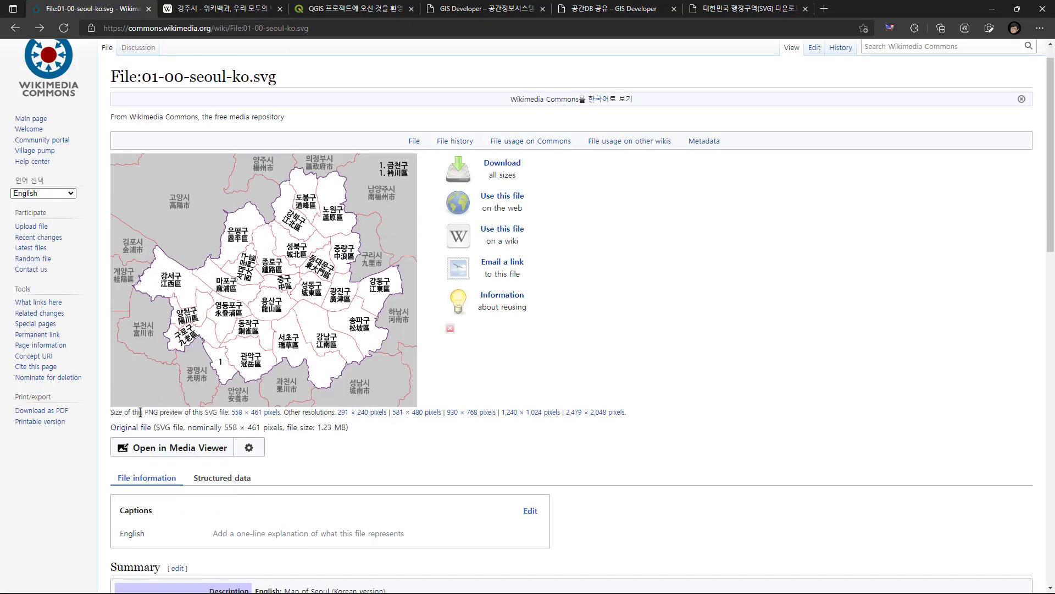
right_click(139, 431)
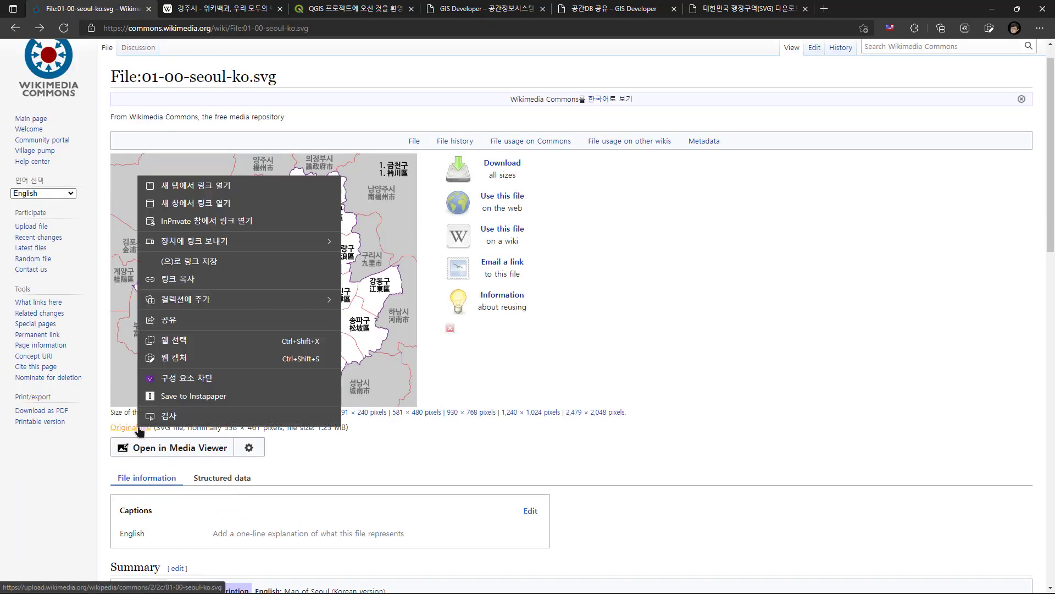
left_click(219, 283)
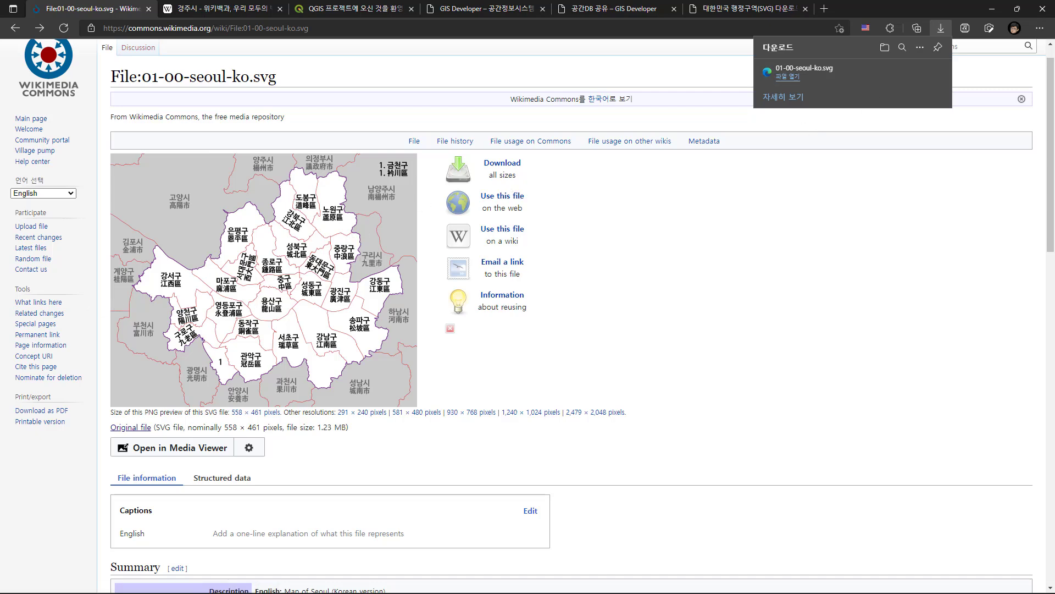
Switch to PowerPoint, place the downloaded Seoul SVG on slide 3 and ungroup it into Microsoft Office drawing objects
key("alt+Tab")
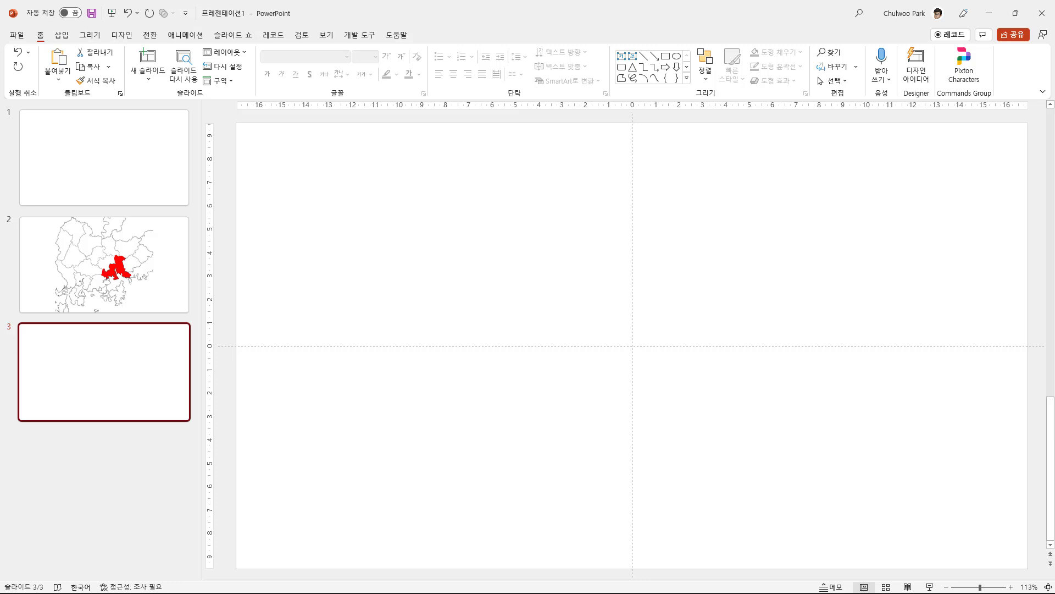
left_click_drag(144, 236, 506, 230)
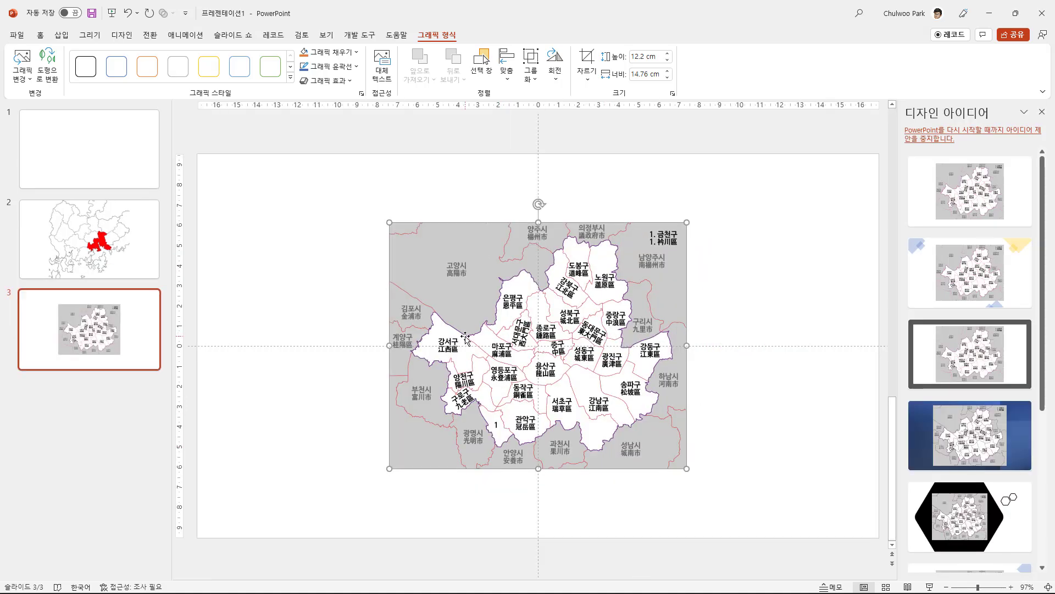
right_click(470, 248)
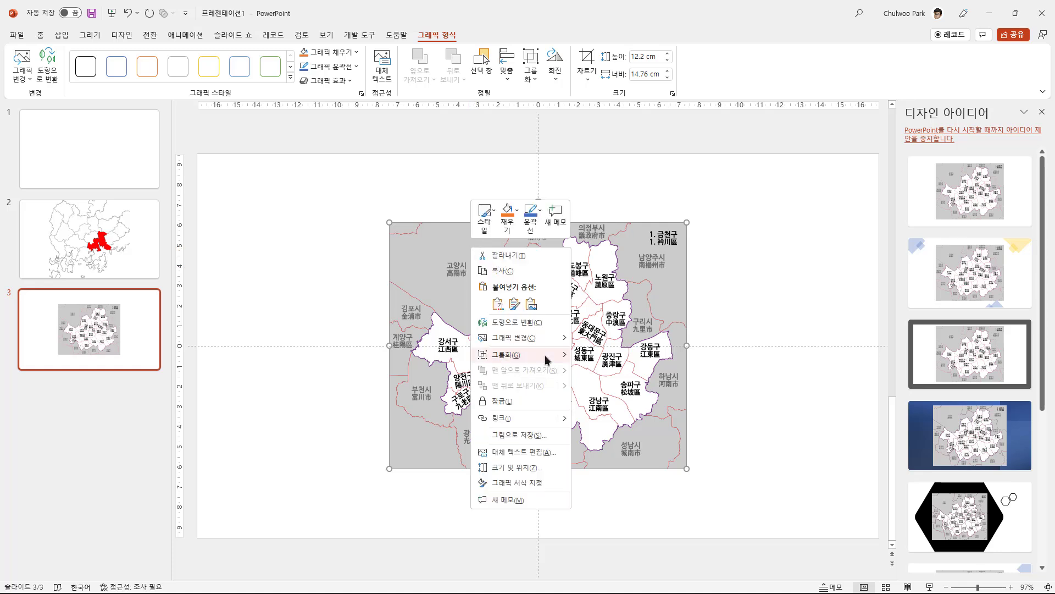
mouse_move(547, 360)
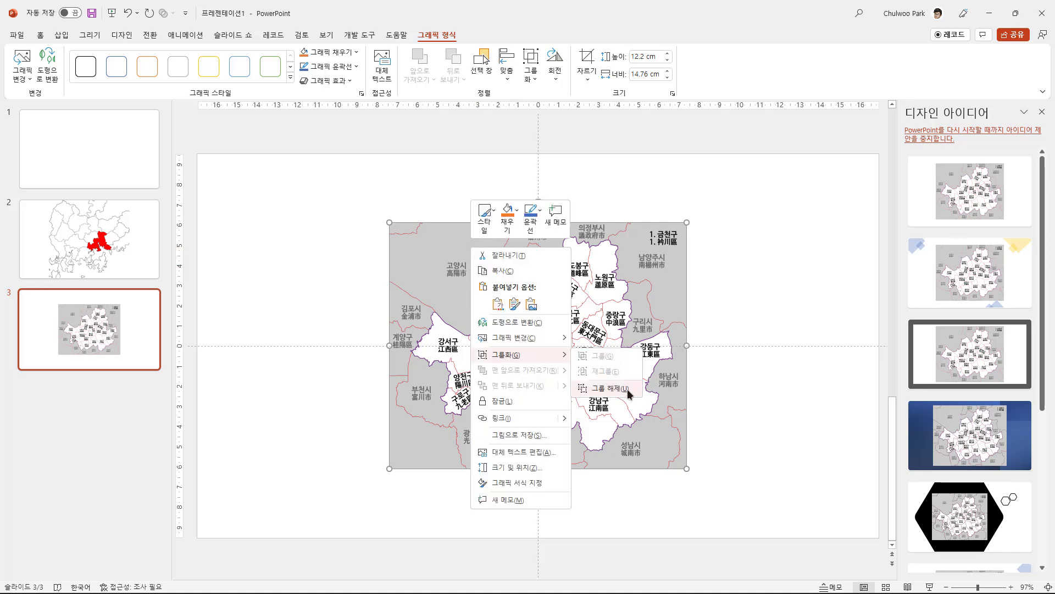
left_click(610, 388)
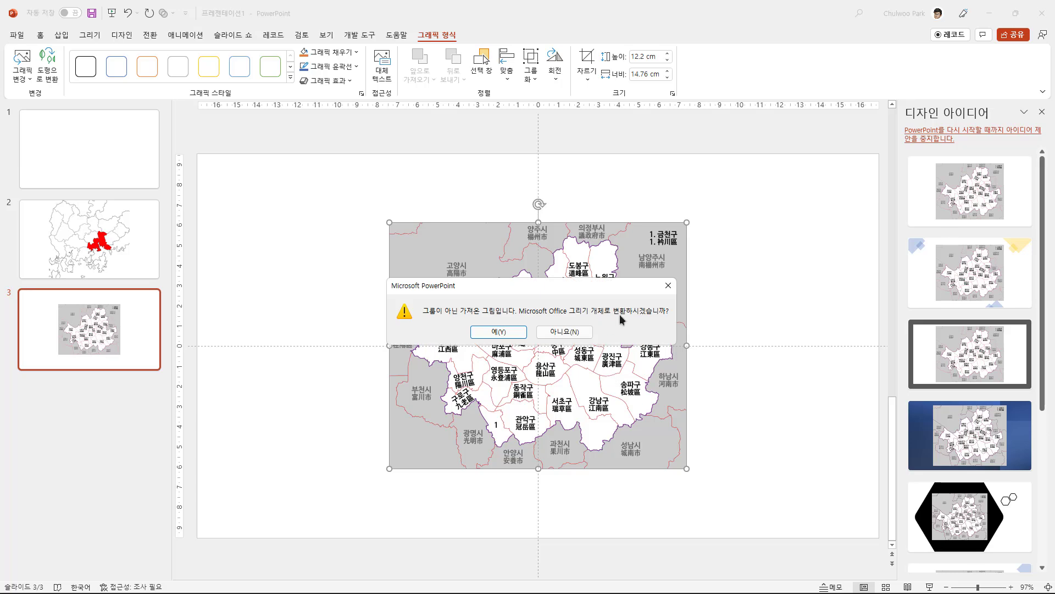
left_click(484, 331)
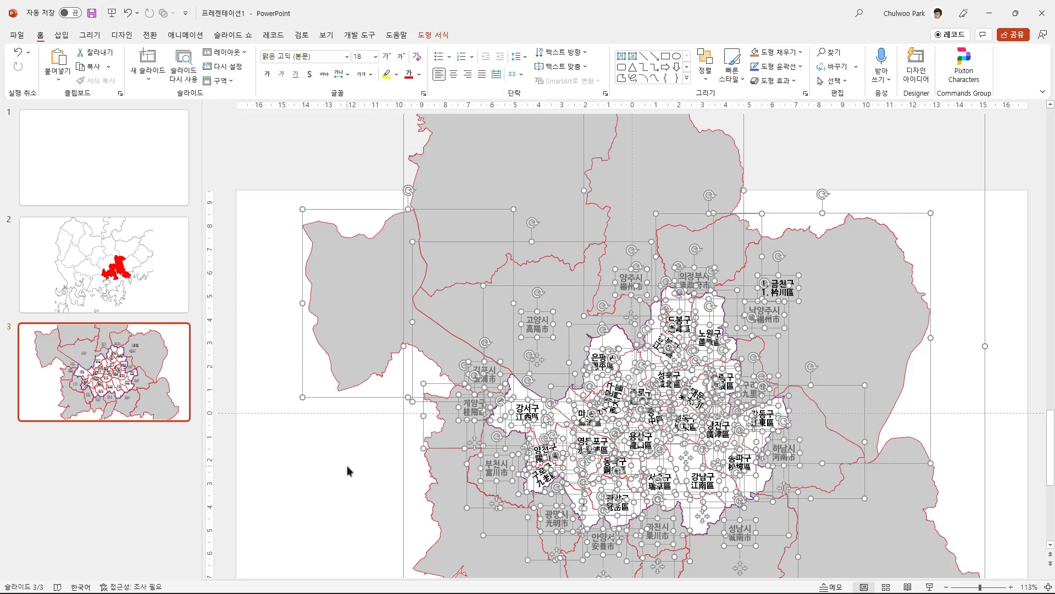
left_click(347, 466)
Delete the grey regions west and northwest of Seoul around 고양시, 김포시 and 계양구, keeping 부천시
scroll(347, 466, "down", 3)
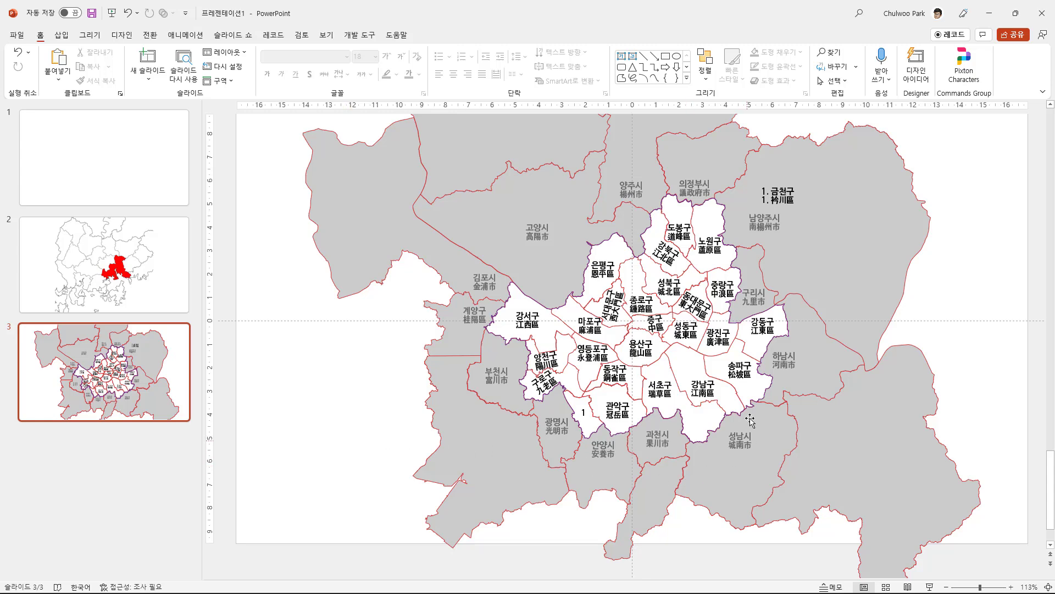
scroll(498, 350, "up", 1)
left_click_drag(526, 252, 377, 255)
key("Delete")
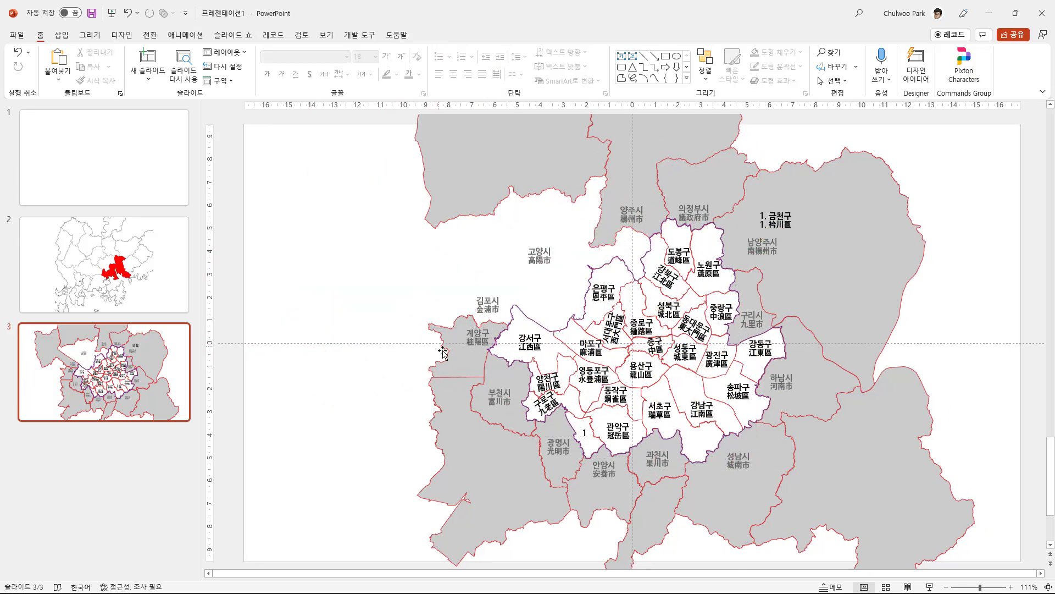
left_click(461, 374)
key("Delete")
left_click(461, 439)
key("Delete")
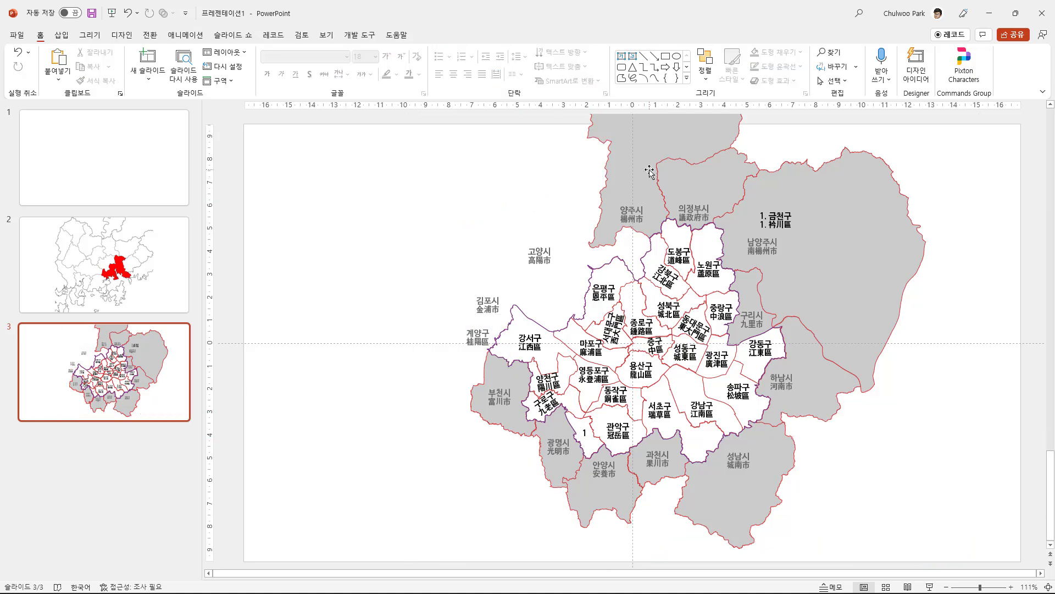
Delete the grey shapes of 양주시, 의정부시, 남양주시, 하남시 and 성남시 around the north, east and southeast of Seoul
left_click(651, 172)
key("Delete")
left_click(696, 170)
key("Delete")
left_click(847, 254)
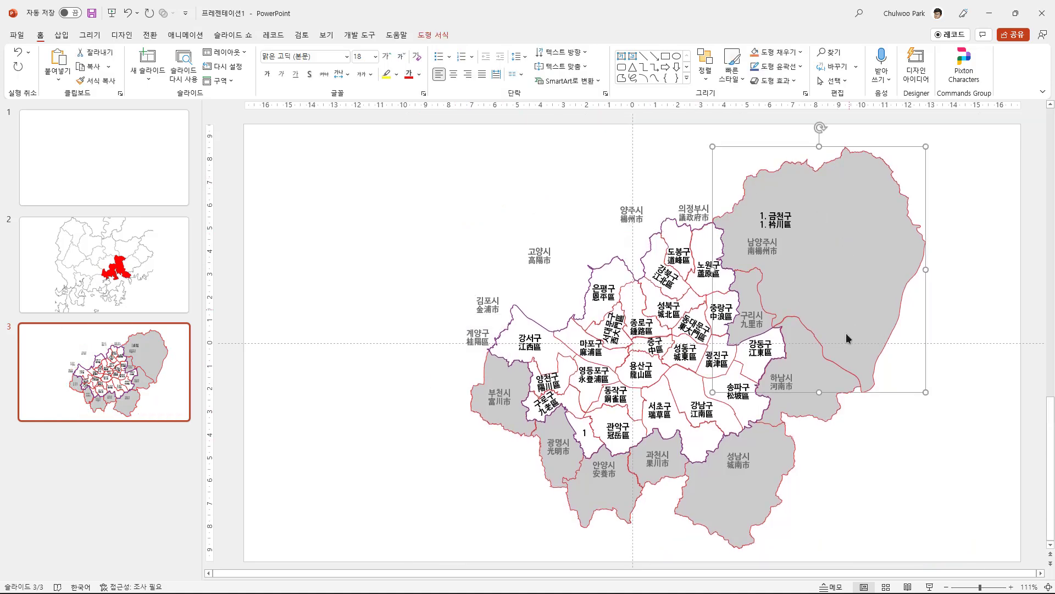
key("Delete")
left_click(830, 373)
key("Delete")
left_click(717, 478)
key("Delete")
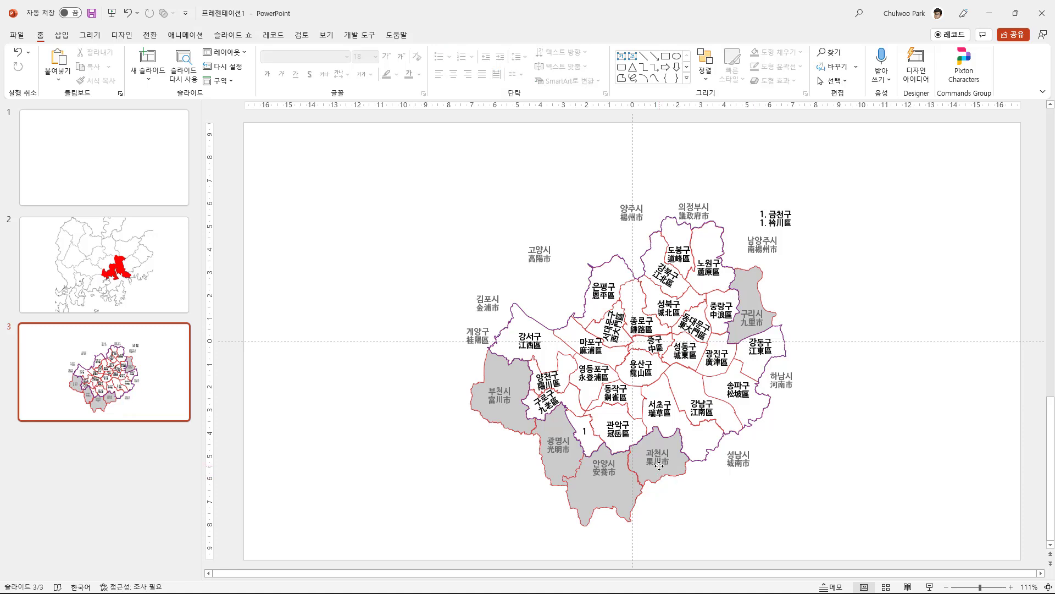
Delete the grey 과천시 and 안양시 shapes south of Seoul
left_click(662, 470)
key("Delete")
left_click(600, 505)
key("Delete")
Delete the 과천시, 성남시 and 안양시 text labels and the grey 광명시 shape
left_click(657, 462)
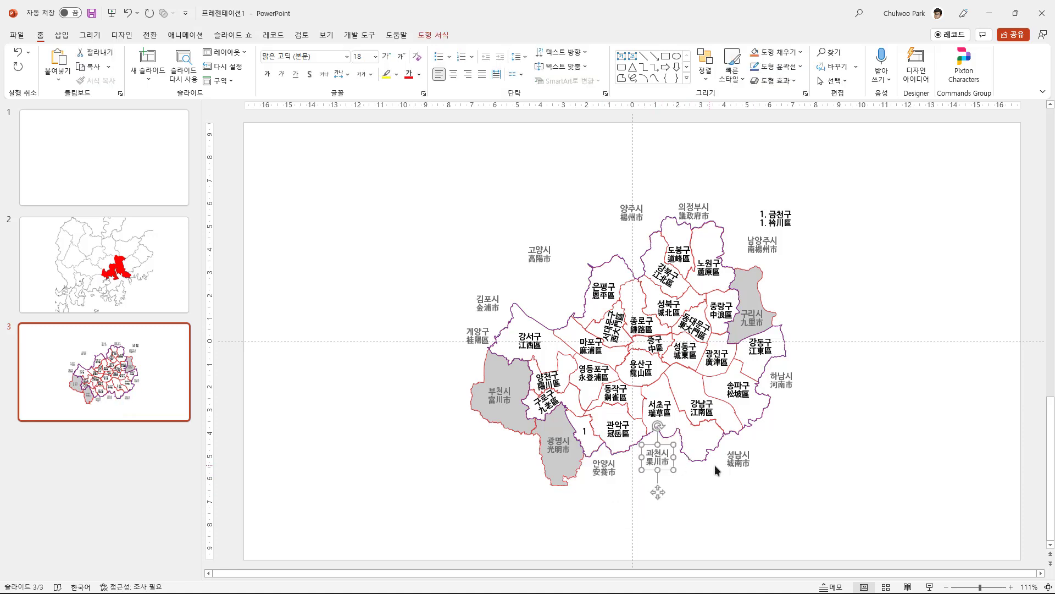
key("Delete")
left_click(738, 461)
key("Delete")
left_click(604, 468)
key("Delete")
left_click(574, 474)
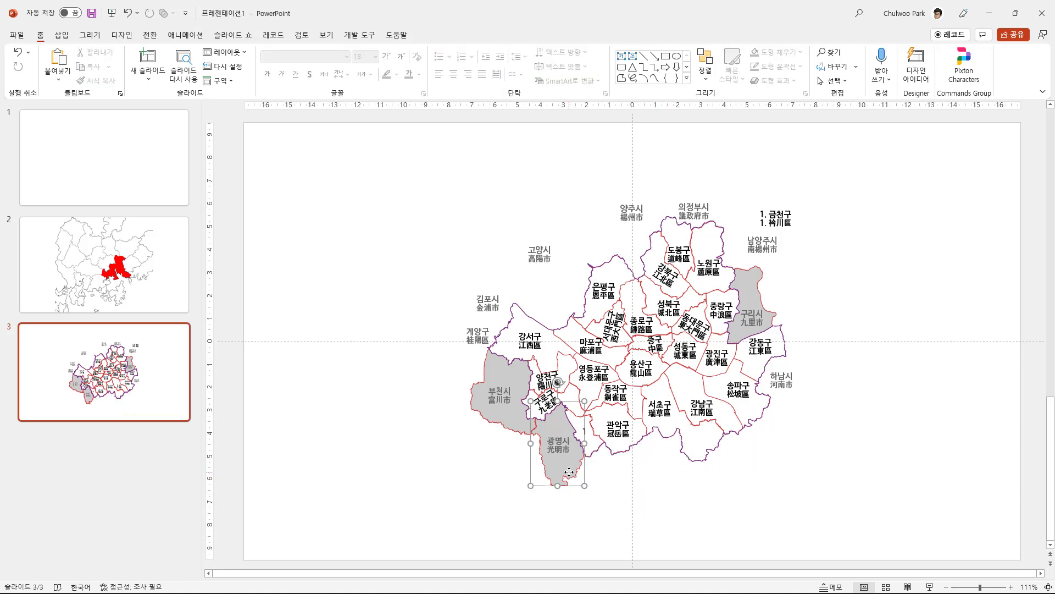
key("Delete")
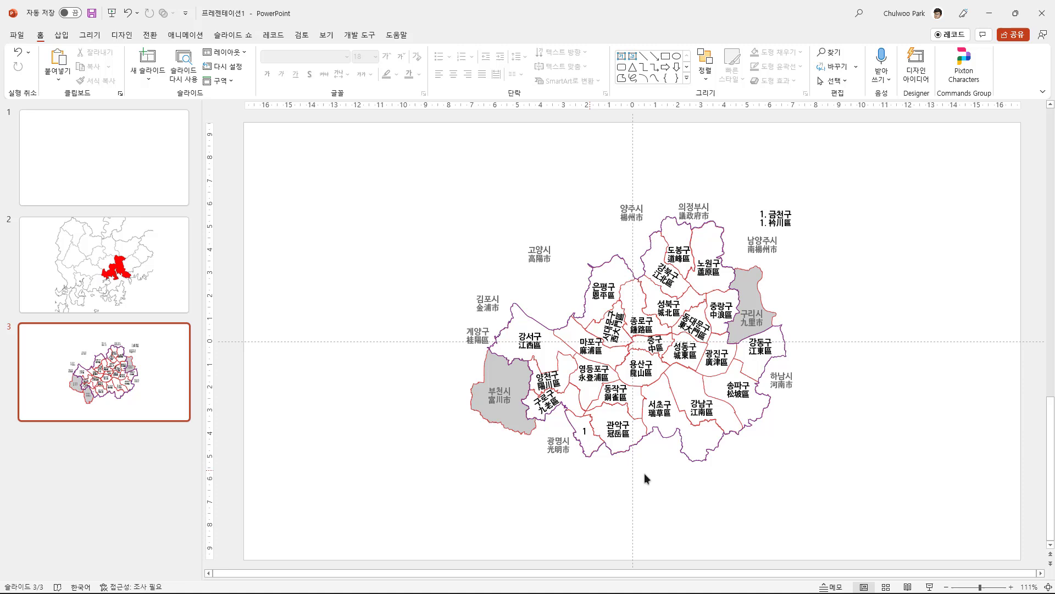
Apply the solid gold theme shape style to the 마포구 district
left_click(572, 341)
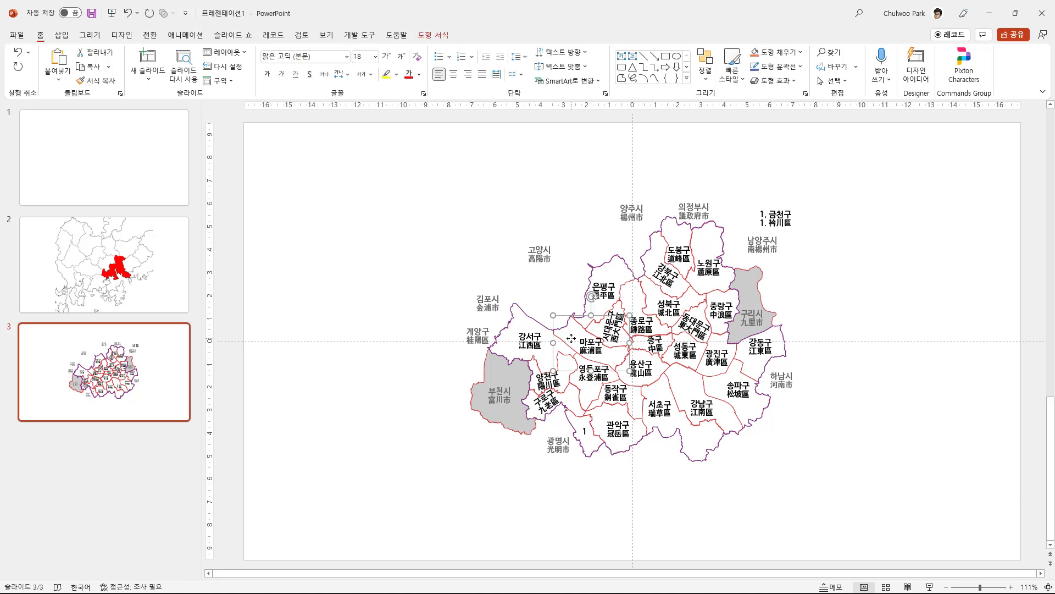
left_click(434, 35)
left_click(383, 80)
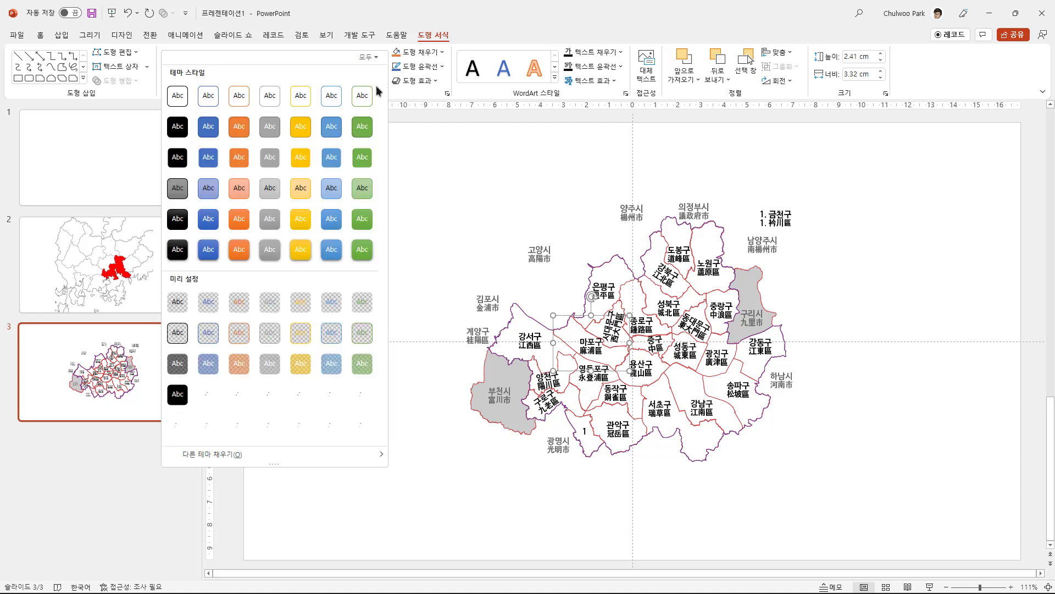
left_click(301, 131)
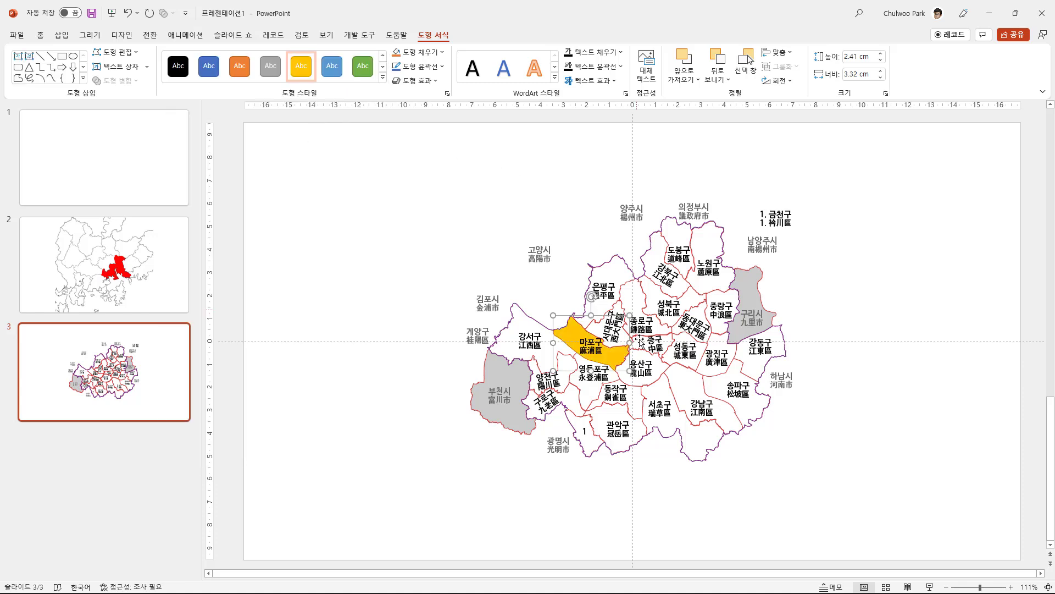
Delete the 양주시, 은평구 and 마포구 text labels from the Seoul map
left_click(636, 216)
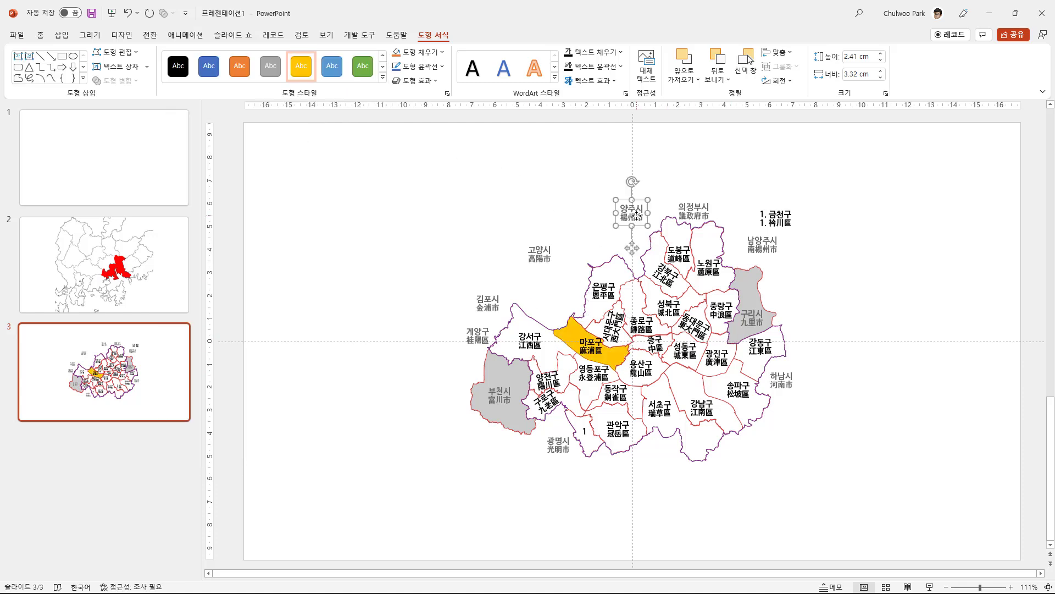
key("Delete")
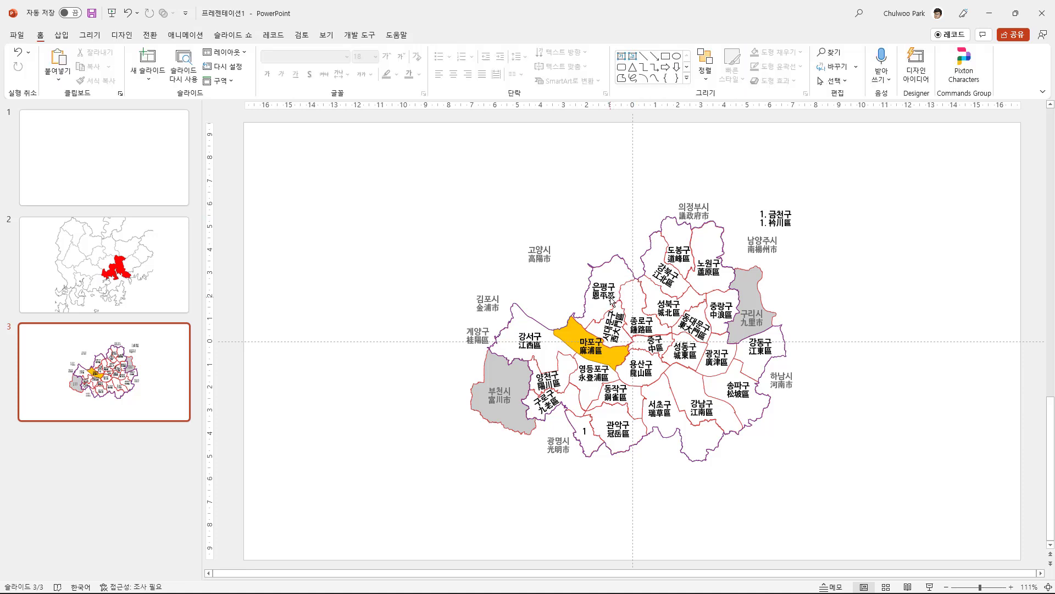
left_click(598, 350)
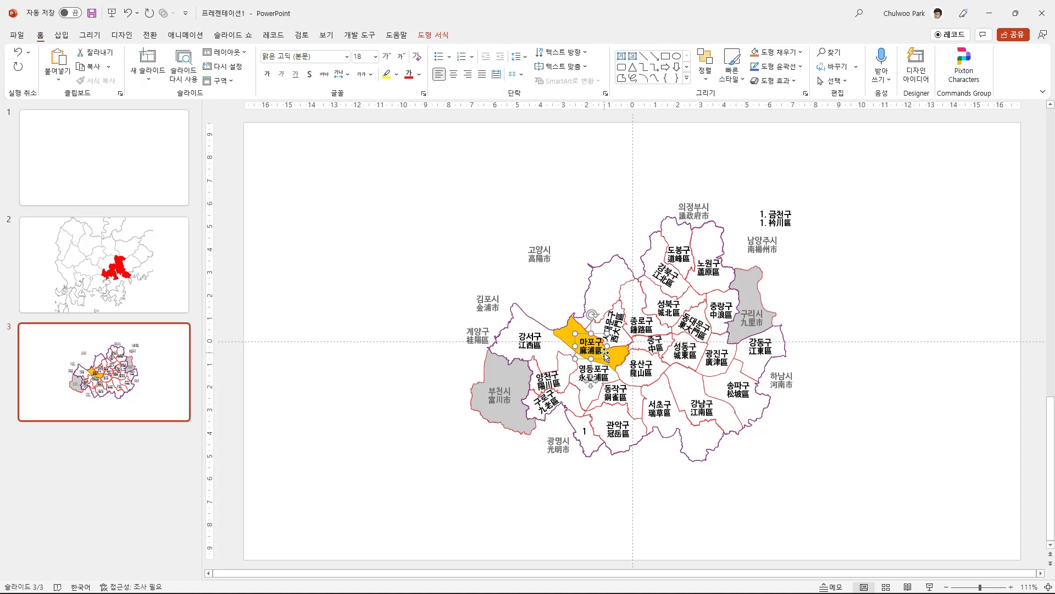
key("Delete")
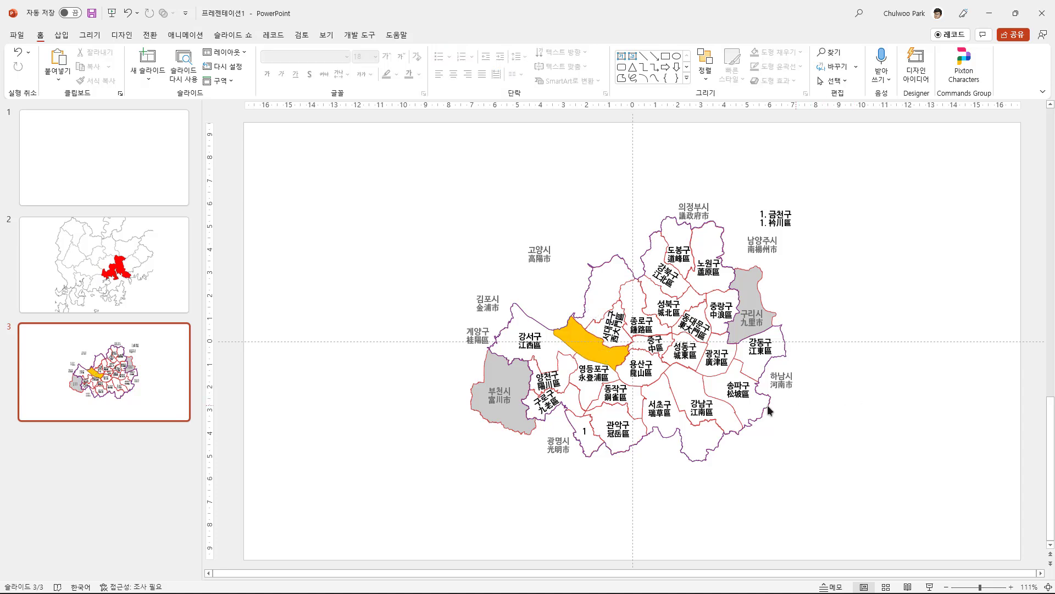
Move the gold 마포구 shape out of the map to the empty area in the northeast and delete the grey 부천시 shape
left_click_drag(598, 353, 868, 270)
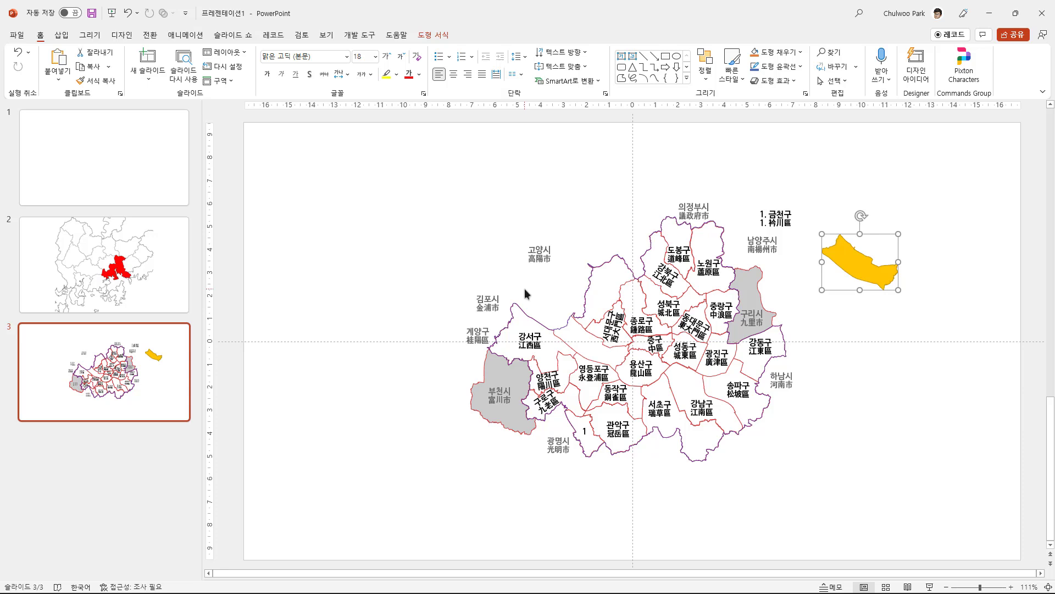
left_click_drag(504, 401, 412, 426)
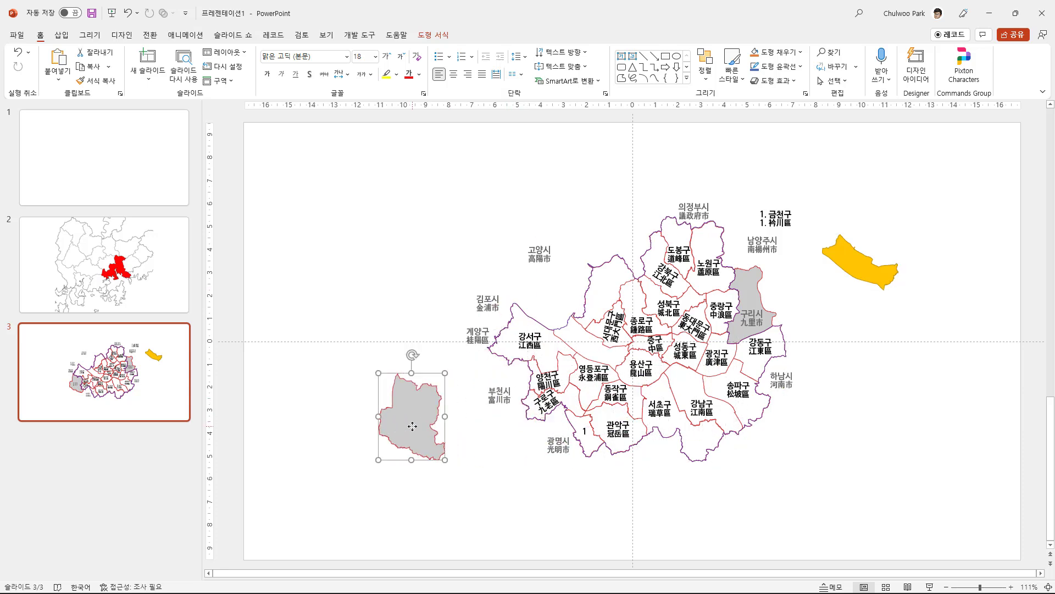
key("Delete")
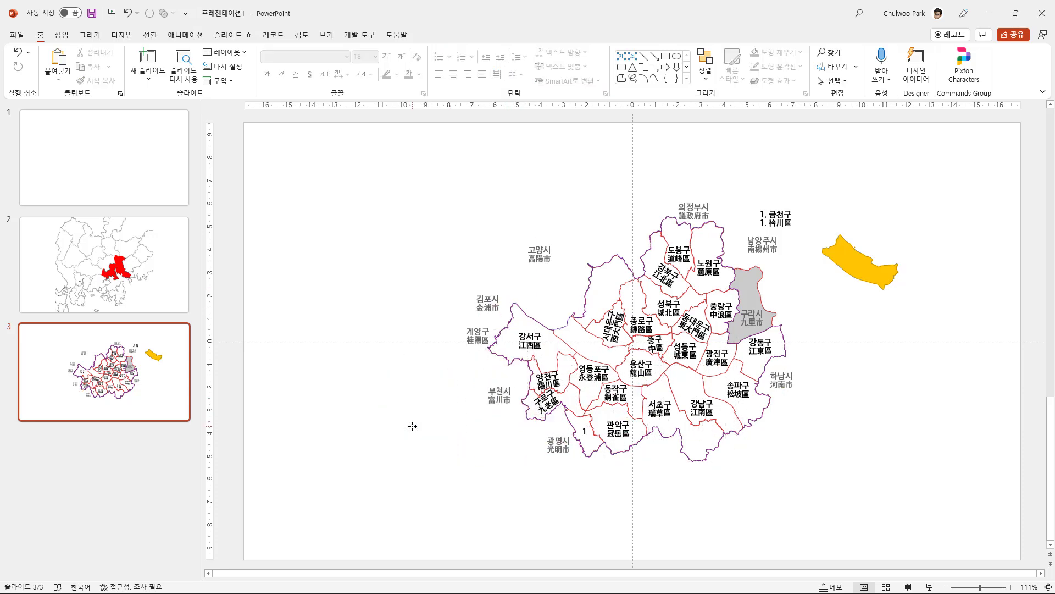
Add a blank slide after the Seoul map slide and switch to the web browser
right_click(117, 467)
left_click(144, 506)
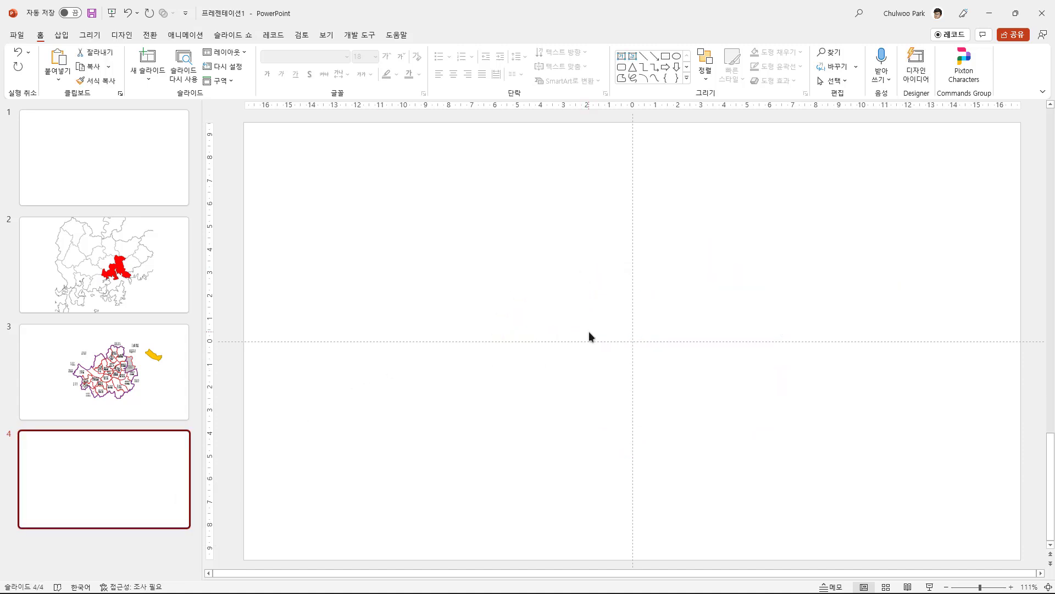
key("alt+Tab")
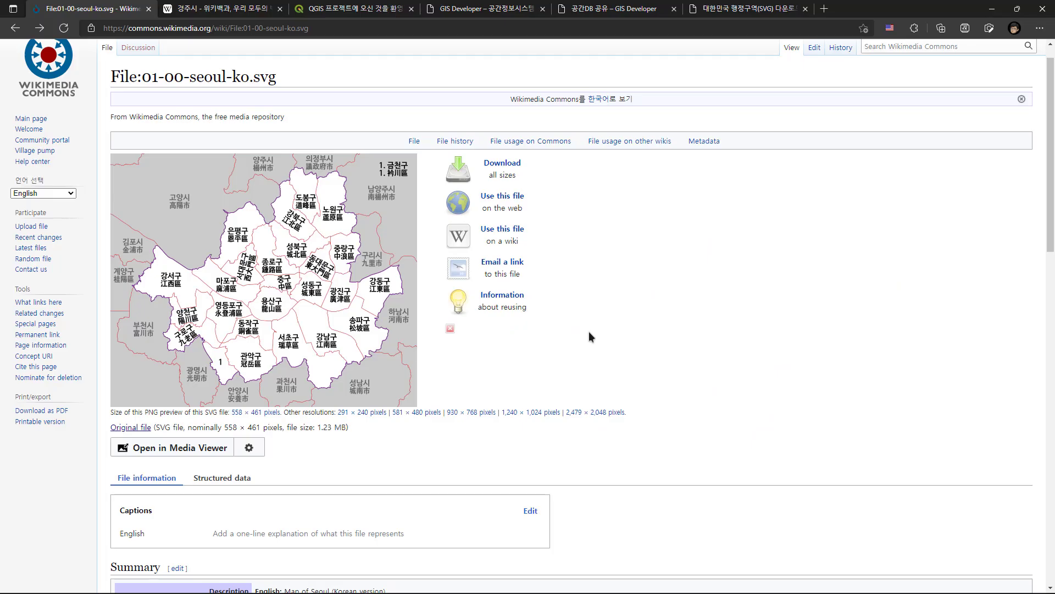
Open the Wikimedia Commons file page of the 행정지도 image from the 행정 구역 section of the 경주시 Wikipedia article
left_click(223, 8)
scroll(471, 346, "down", 15)
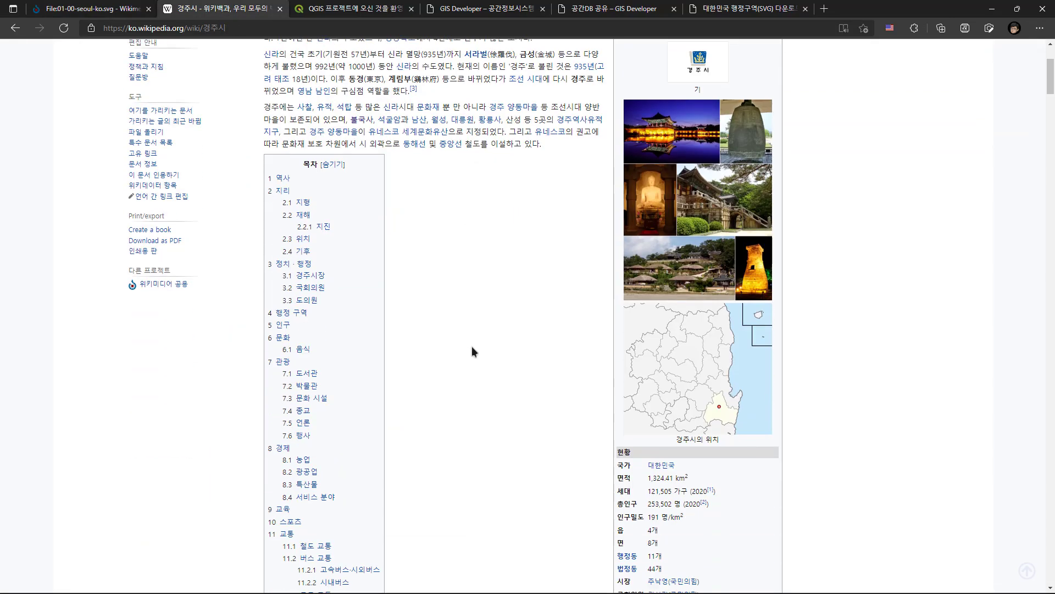
scroll(472, 346, "down", 15)
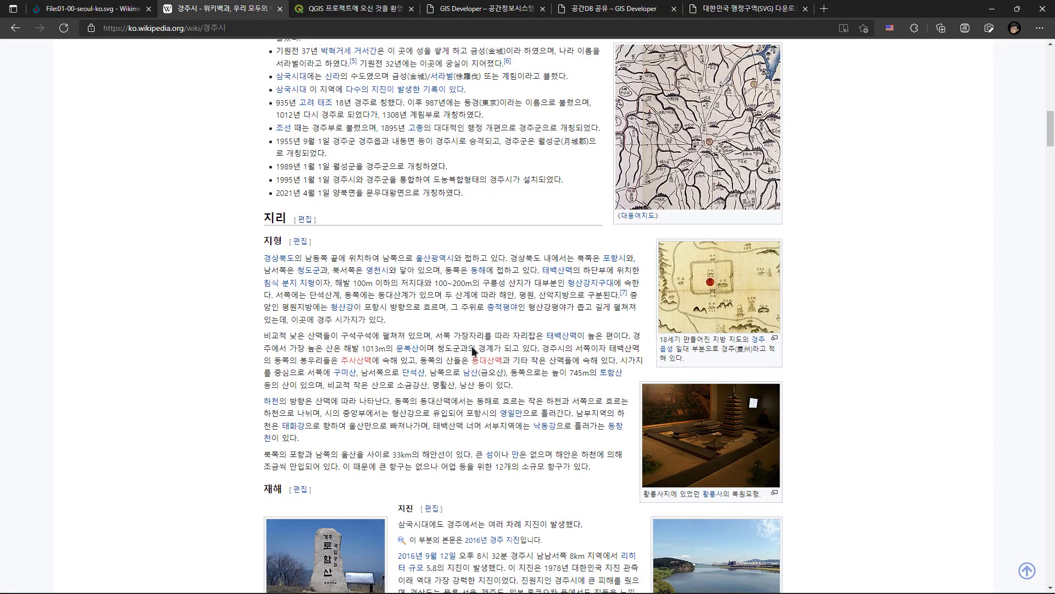
scroll(471, 347, "down", 15)
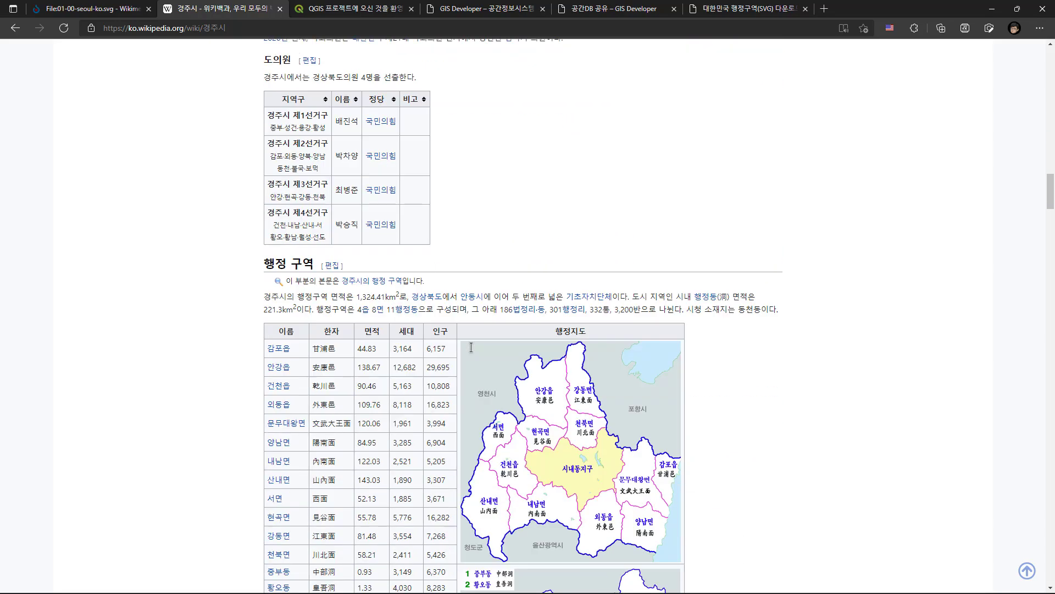
scroll(651, 203, "up", 2)
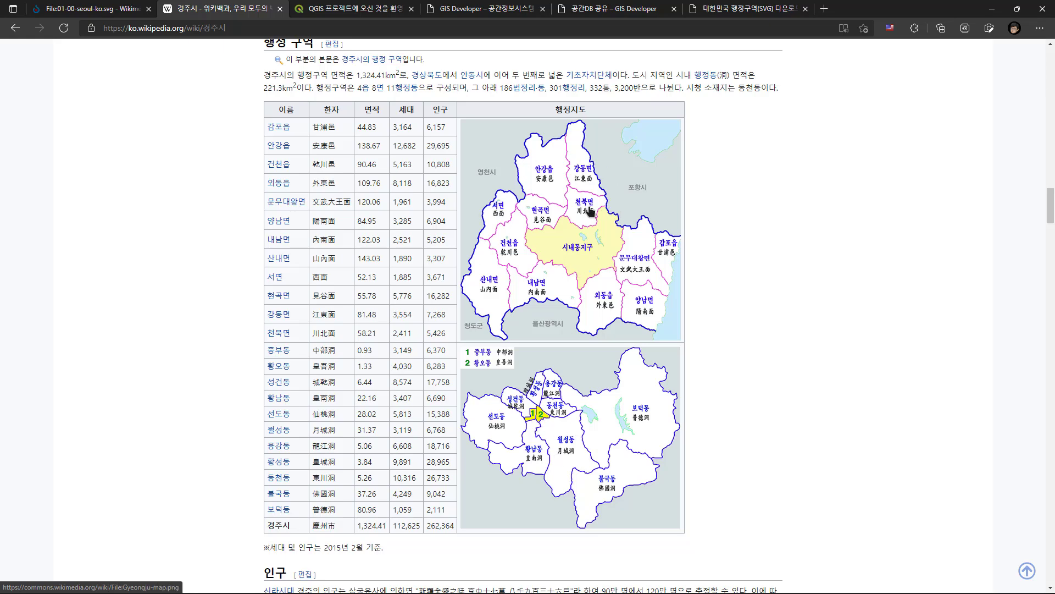
left_click(555, 248)
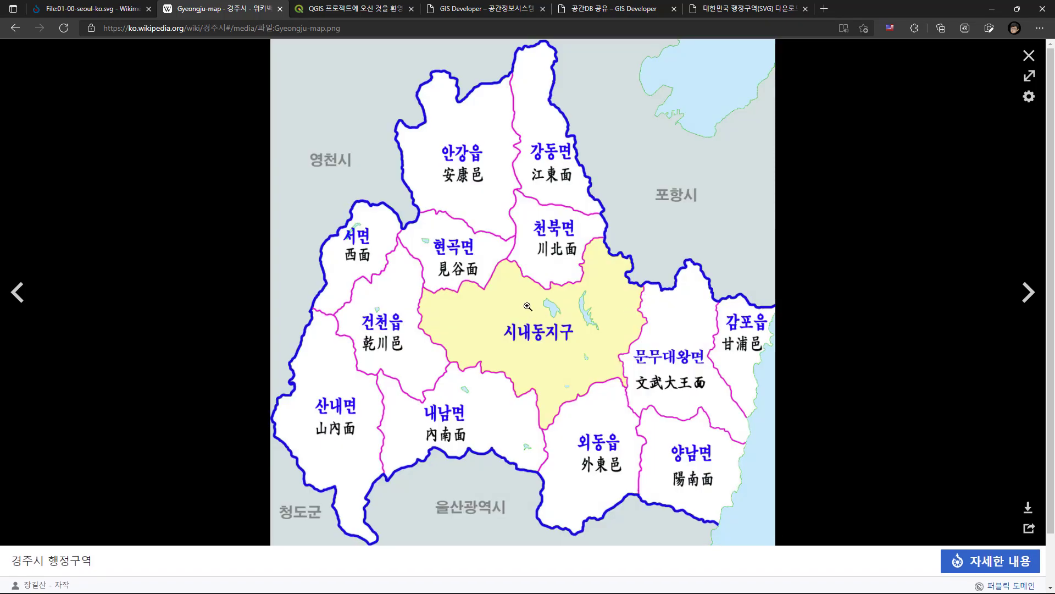
left_click(989, 561)
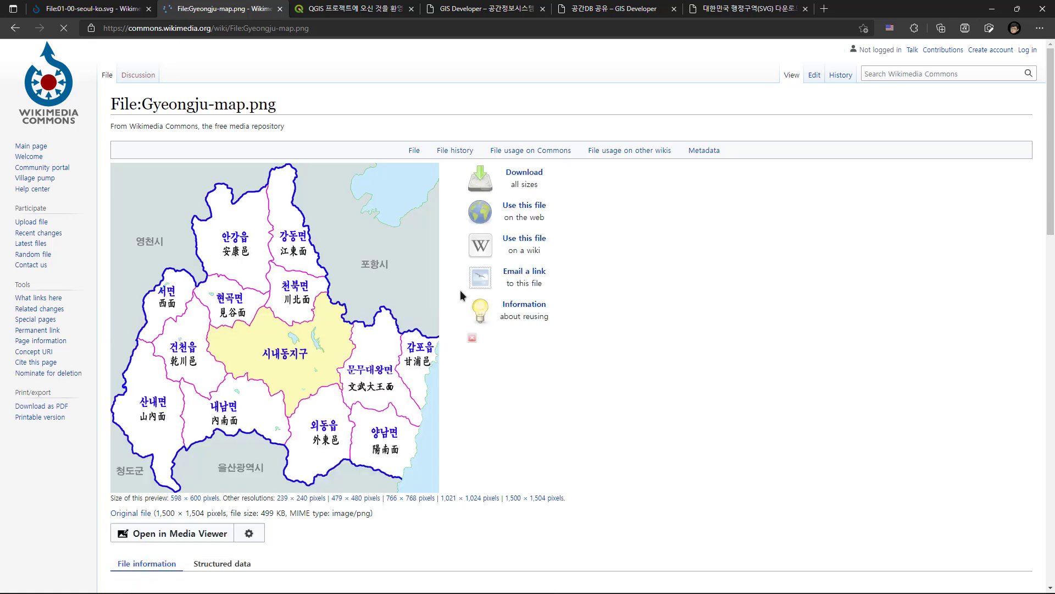
Copy the Gyeongju-map.png image and paste it onto the blank fourth slide in PowerPoint
scroll(463, 408, "down", 2)
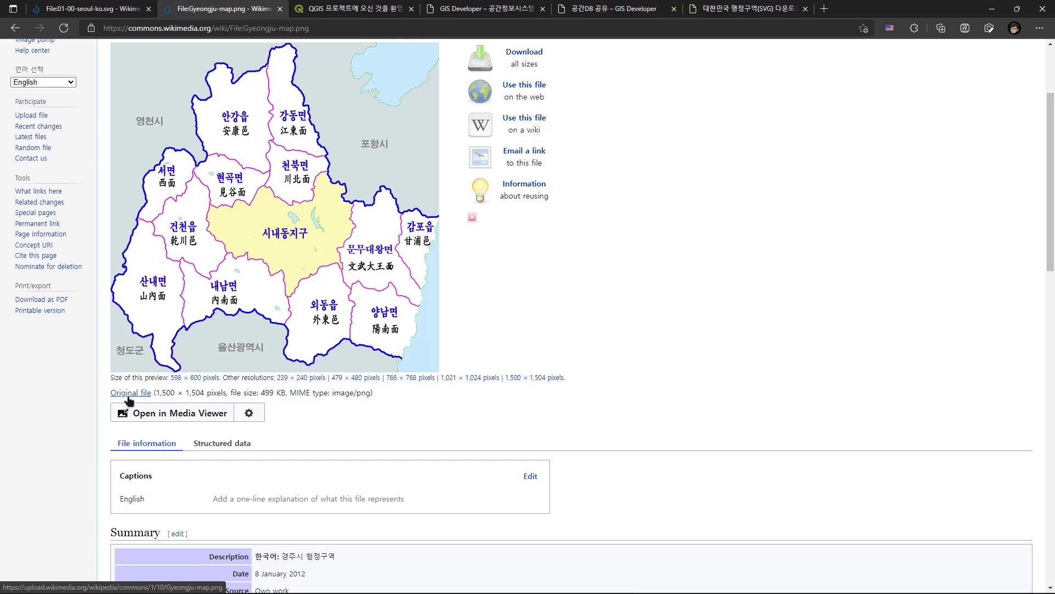
right_click(266, 176)
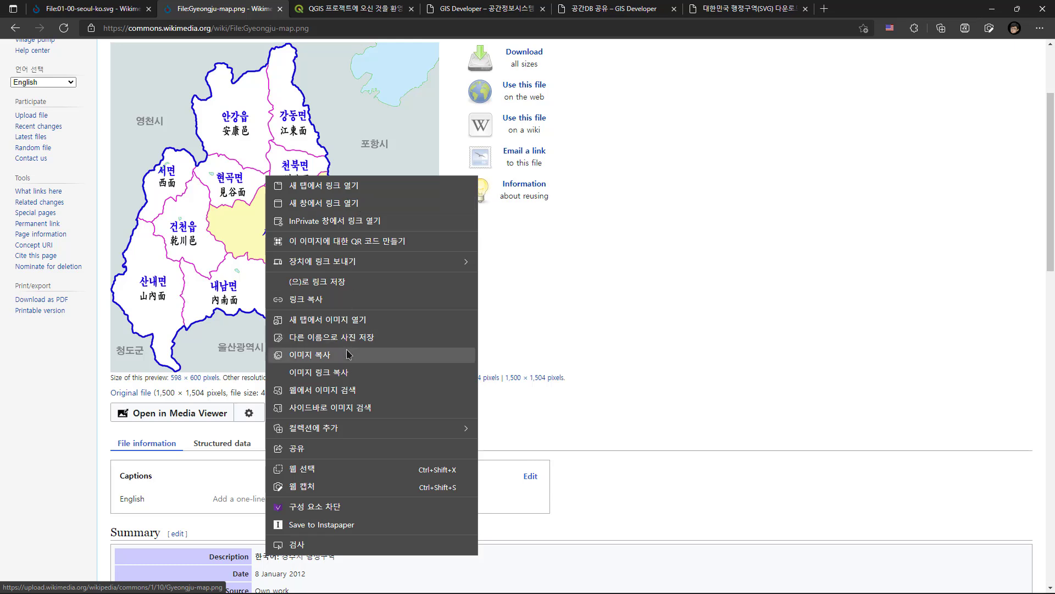
left_click(352, 354)
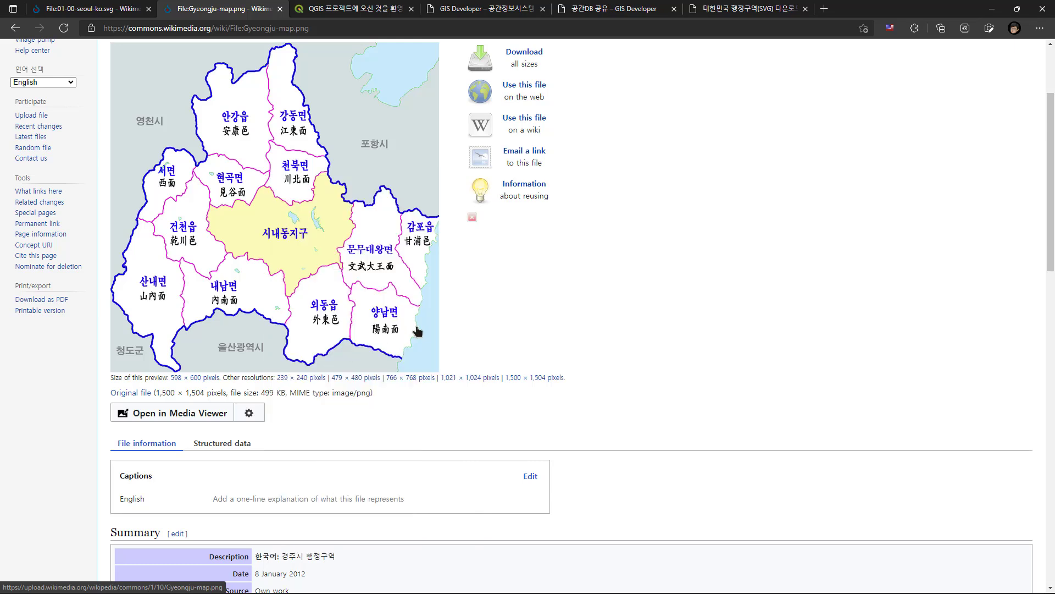
key("alt+Tab")
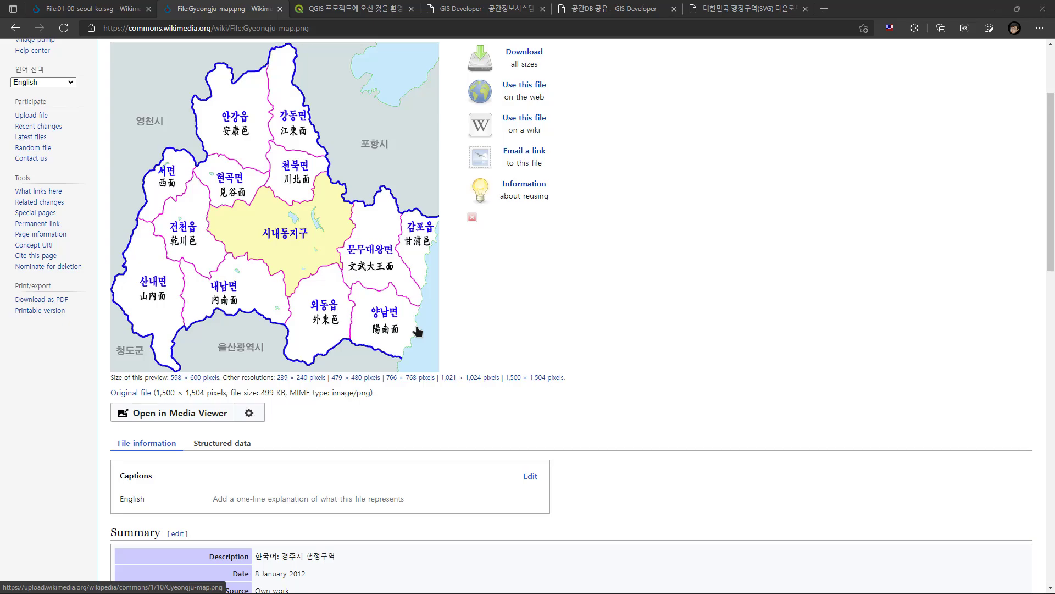
key("alt+Tab")
left_click(454, 324)
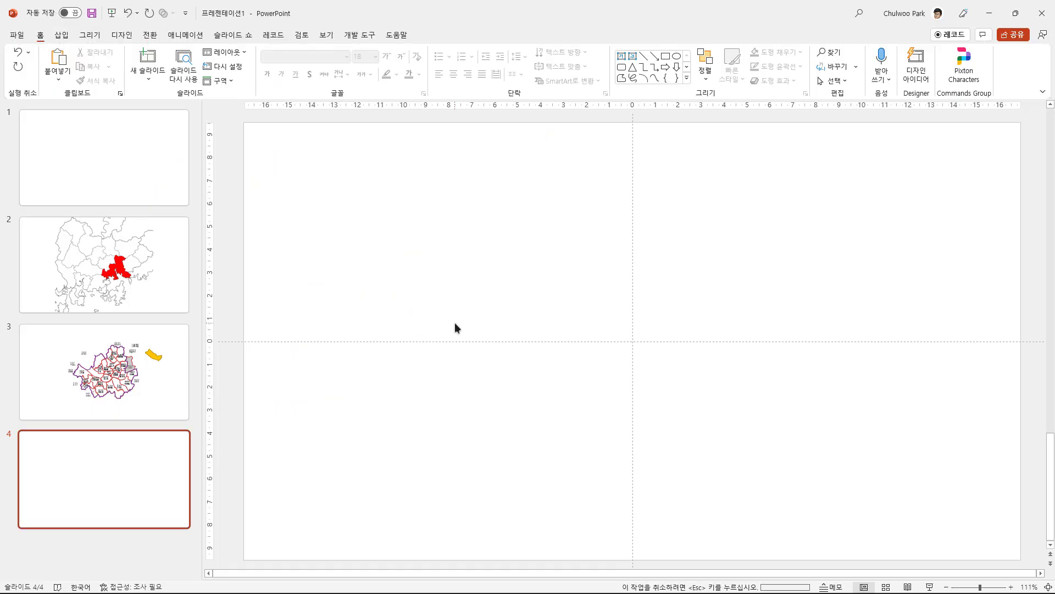
key("ctrl+v")
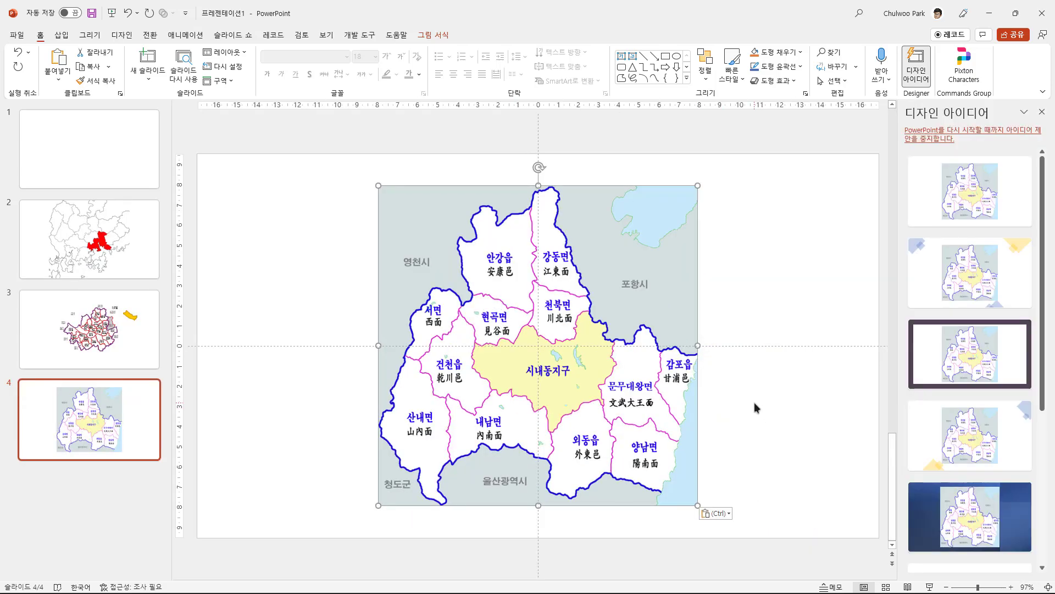
Set the yellow of the 시내동지구 area as the transparent colour of the pasted Gyeongju map picture
left_click(754, 409)
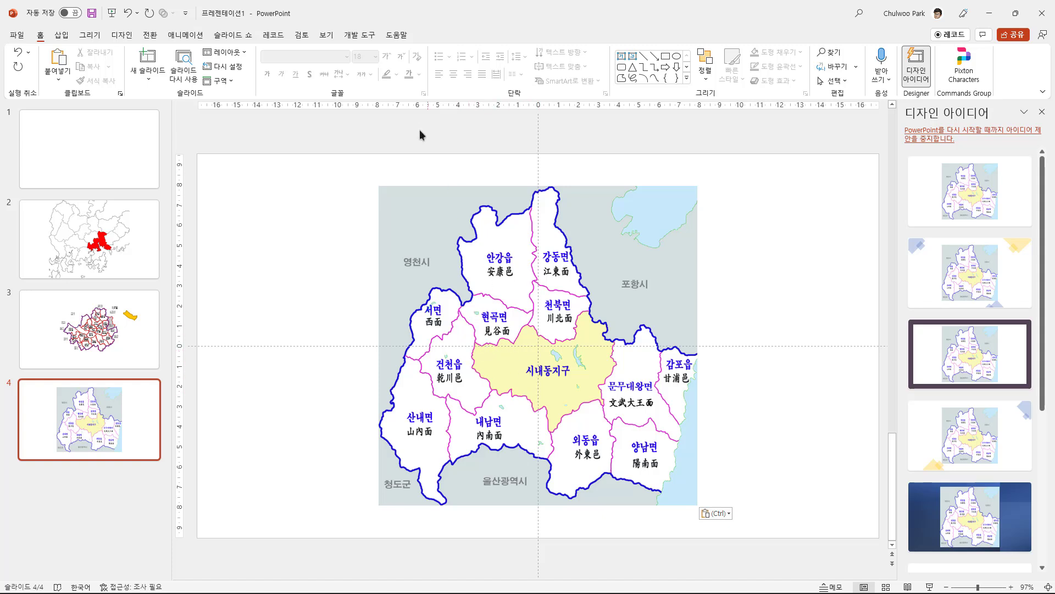
left_click(426, 246)
left_click(434, 35)
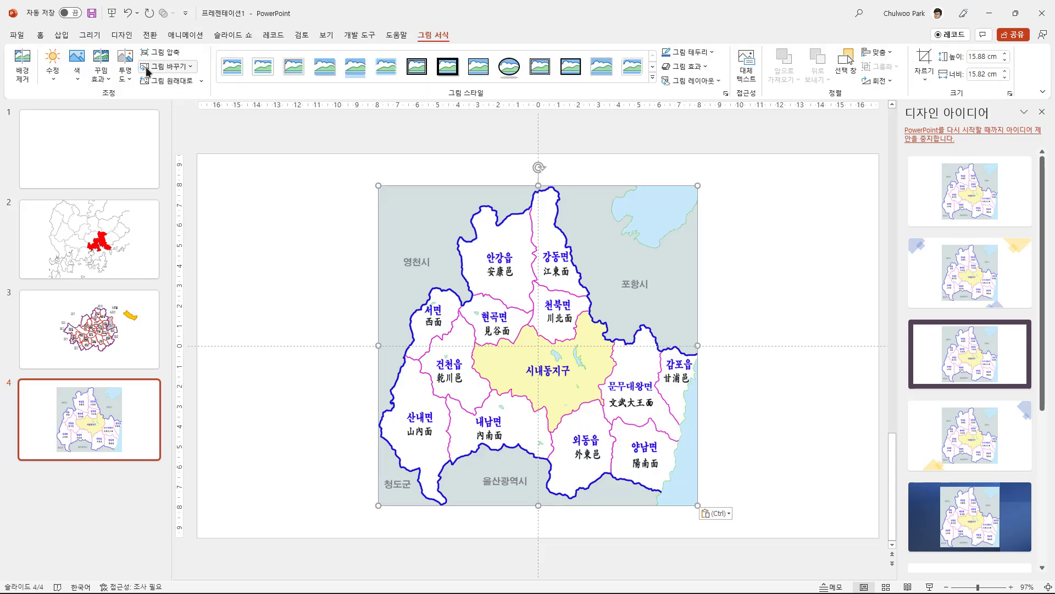
left_click(77, 65)
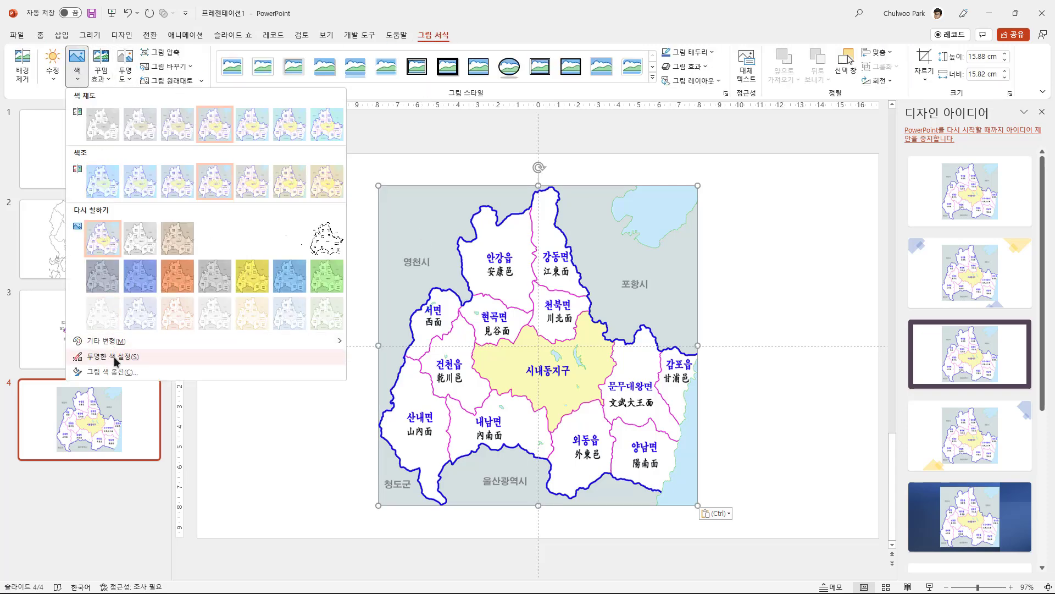
left_click(113, 356)
left_click(524, 358)
left_click(376, 428)
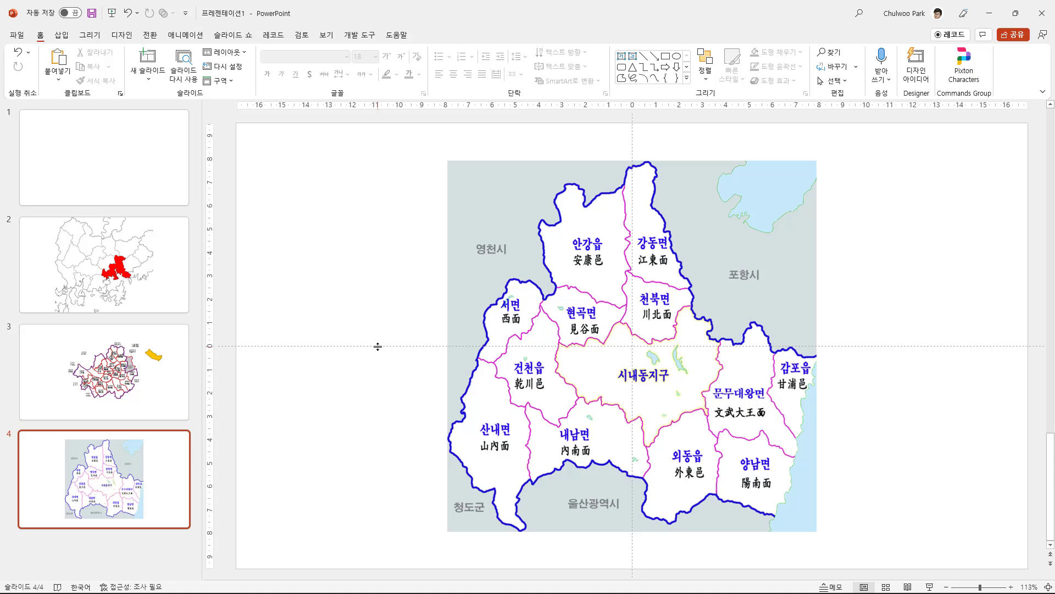
On the Seoul map slide, move the 은평구 shape out to the northwest and the grey 구리시 shape out to the east
left_click(170, 381)
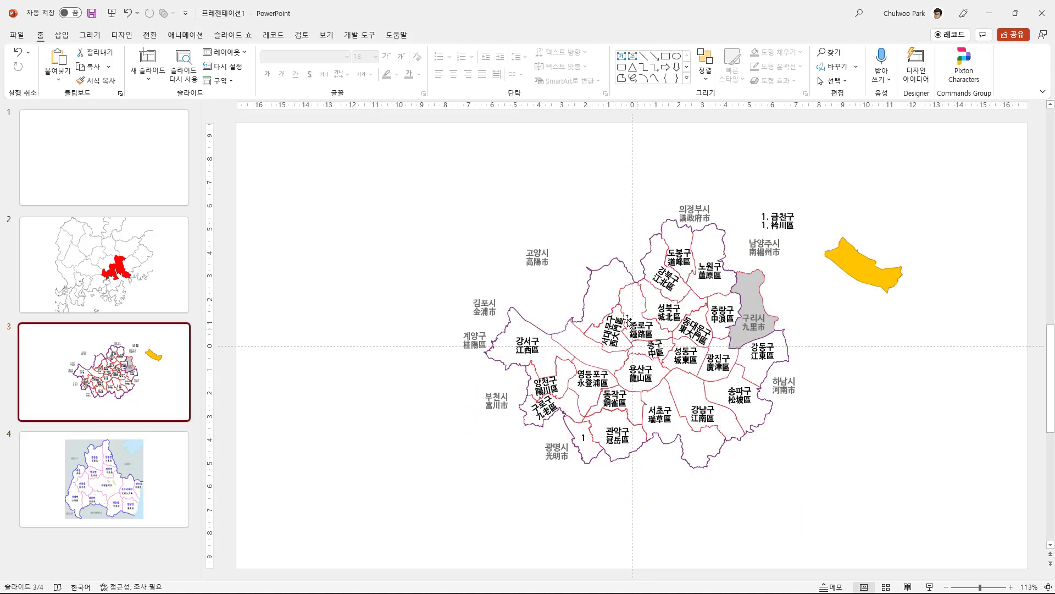
left_click_drag(608, 294, 586, 216)
left_click_drag(752, 313, 842, 358)
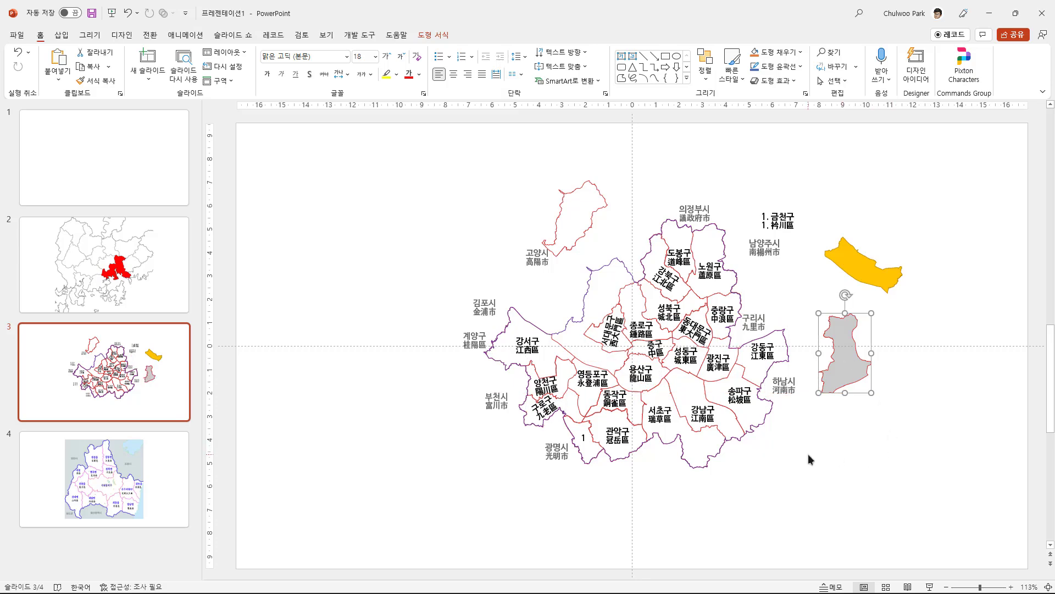
Add a blank slide after the Gyeongju map slide
left_click(136, 553)
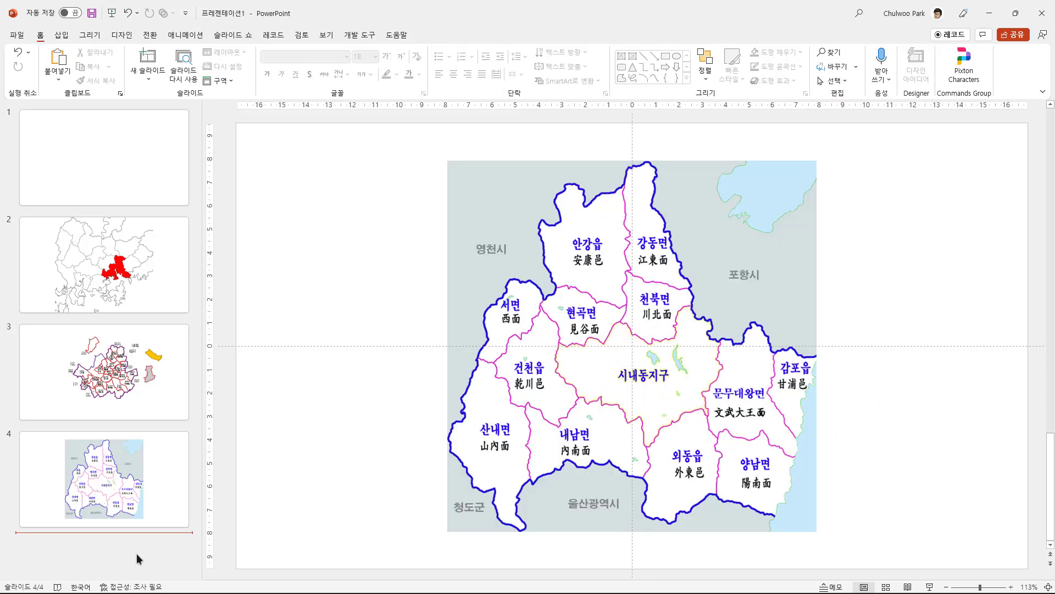
right_click(136, 553)
left_click(186, 515)
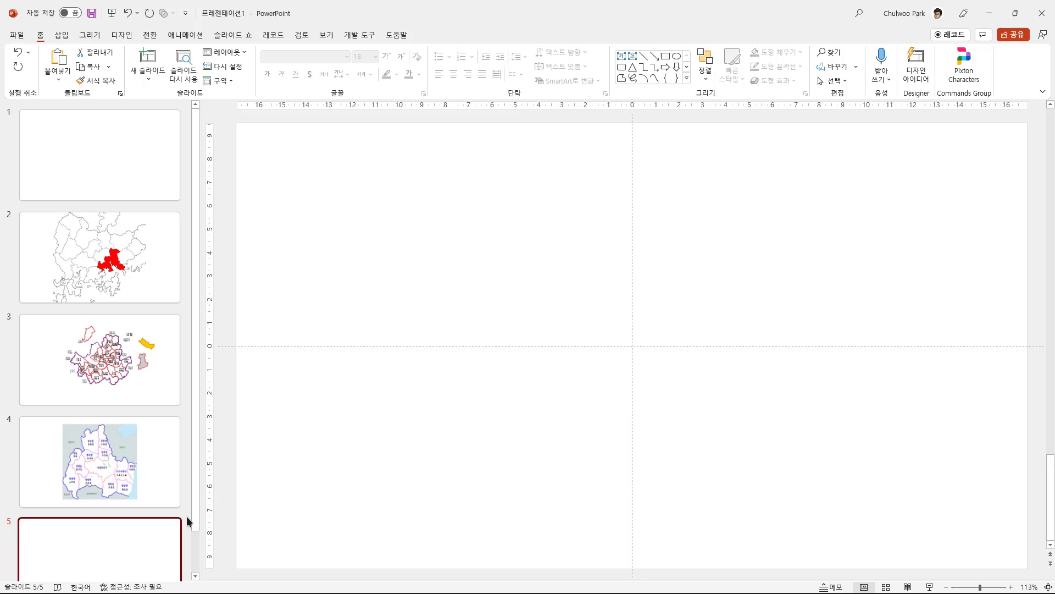
left_click(422, 377)
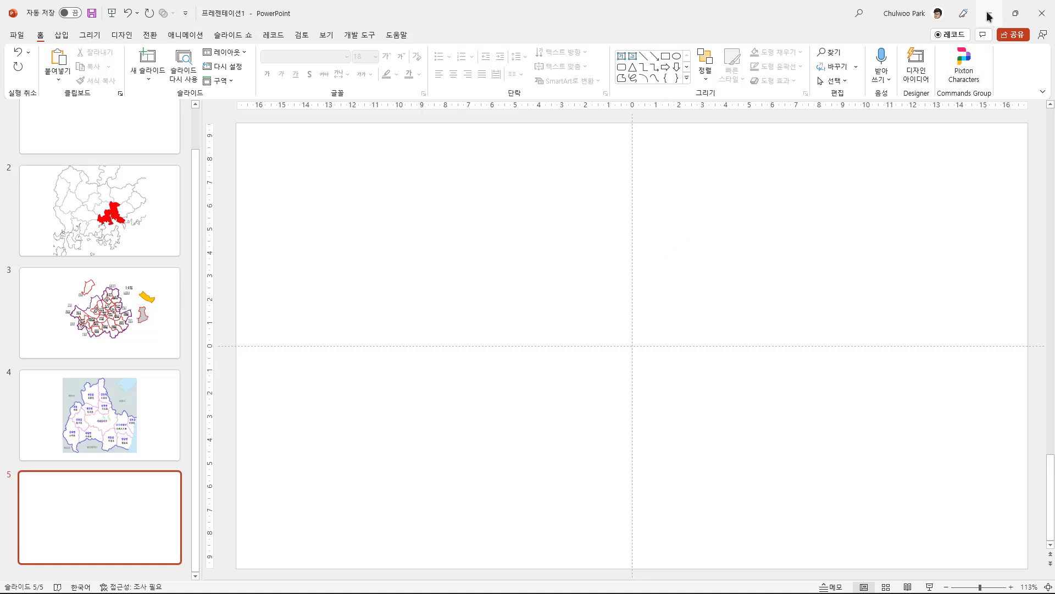
On the Seoul map slide, move the 구로구, 금천구 and 강남구 shapes and a district shape at the eastern edge outward from the map
left_click(99, 312)
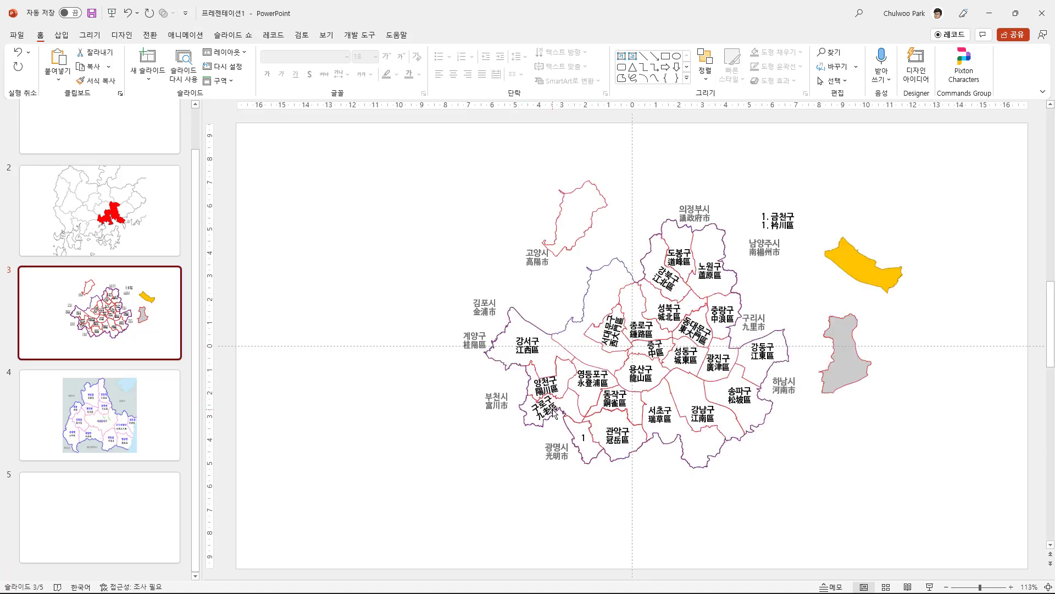
left_click_drag(553, 410, 467, 421)
left_click_drag(586, 448, 572, 490)
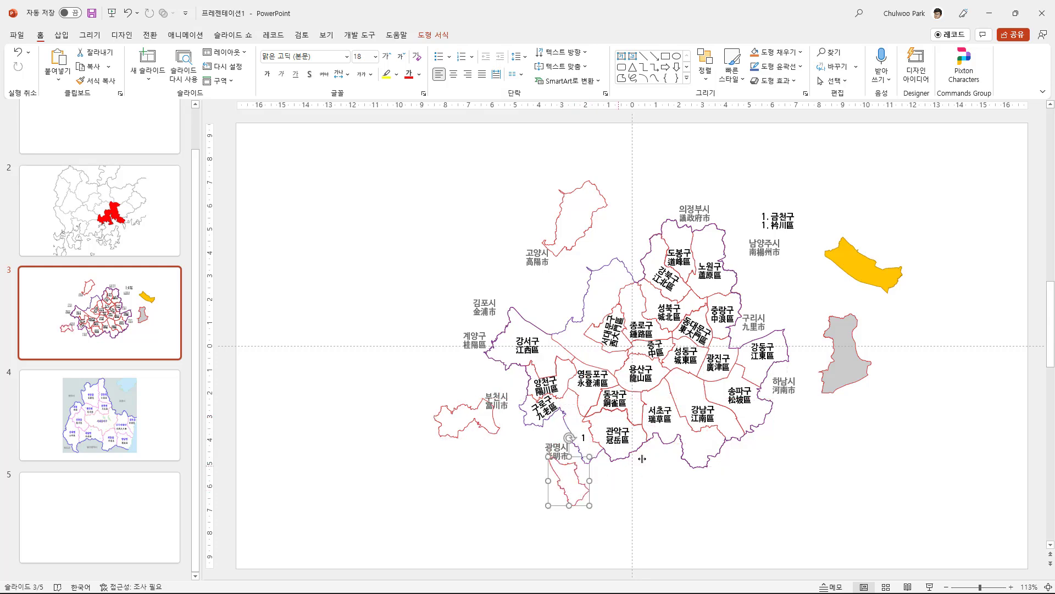
left_click_drag(687, 448, 689, 489)
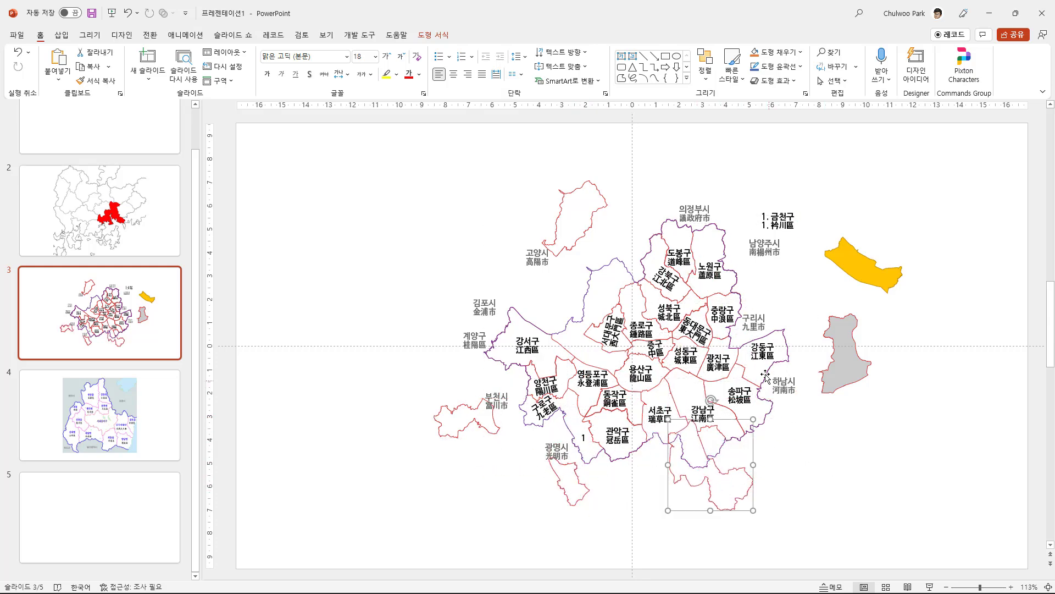
left_click_drag(766, 375, 803, 271)
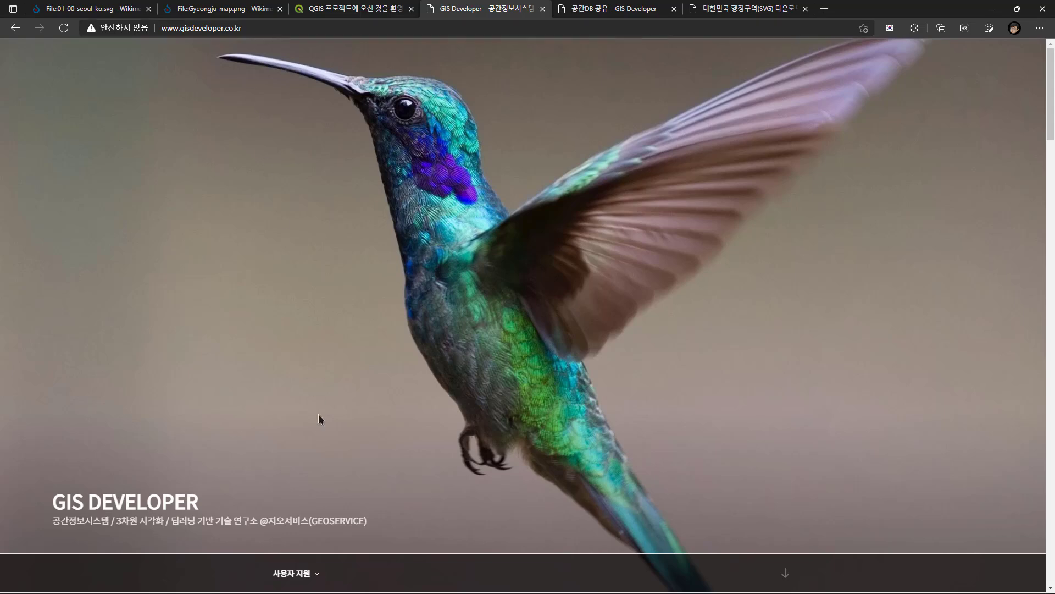
Look through the GIS Developer home page to find the 공간DB 공유 entry in its category list
scroll(318, 414, "down", 2)
scroll(278, 365, "down", 1)
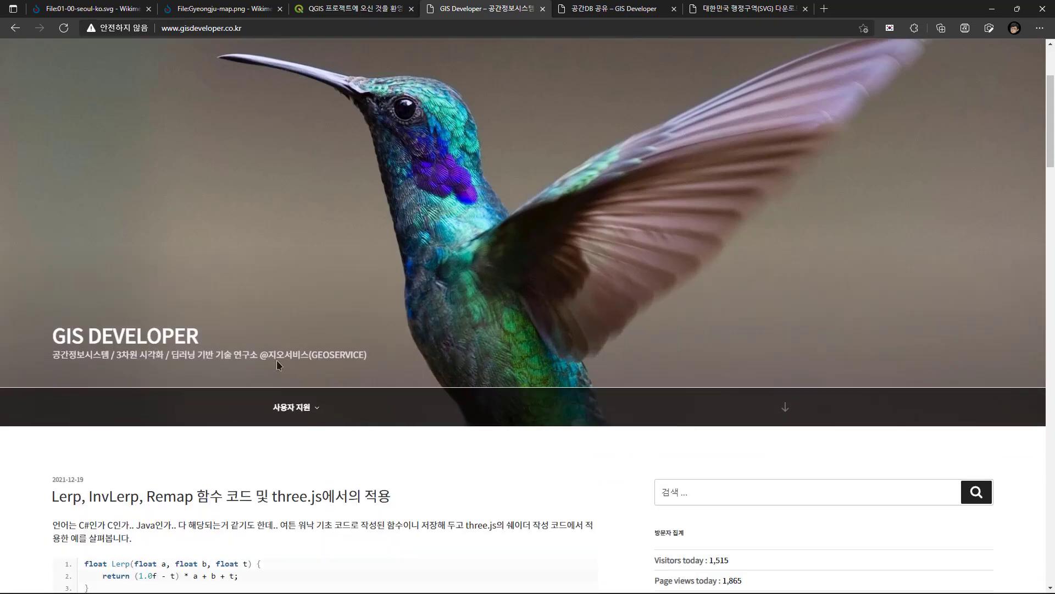
scroll(234, 434, "down", 6)
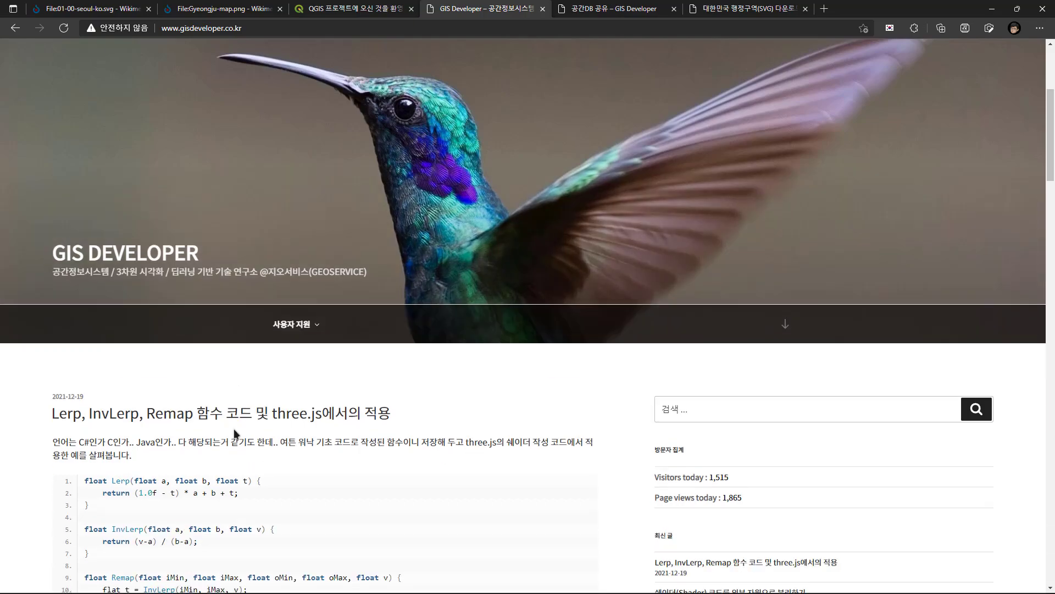
scroll(446, 419, "down", 11)
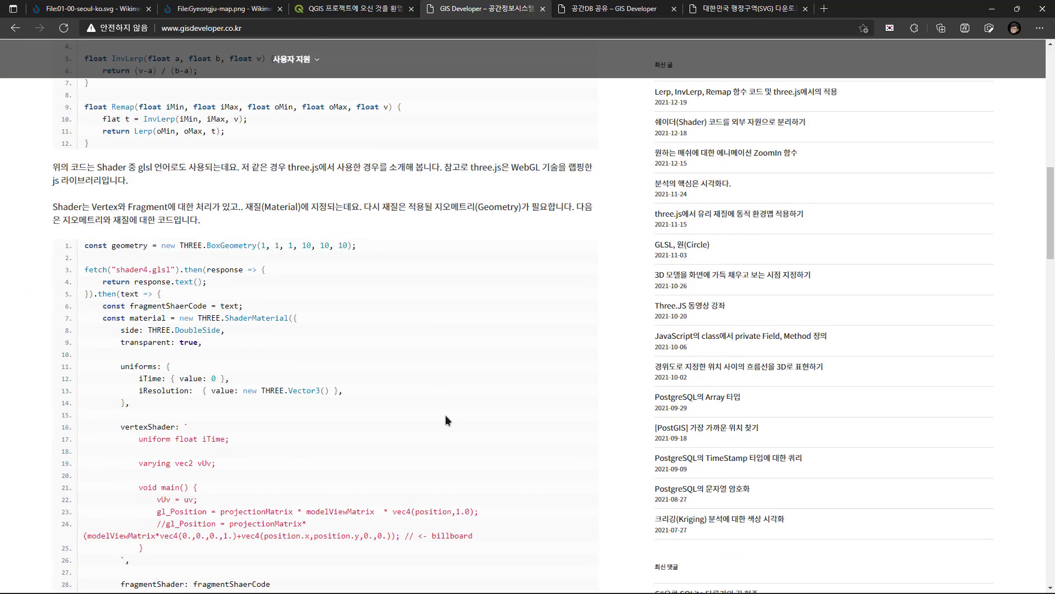
scroll(446, 420, "down", 3)
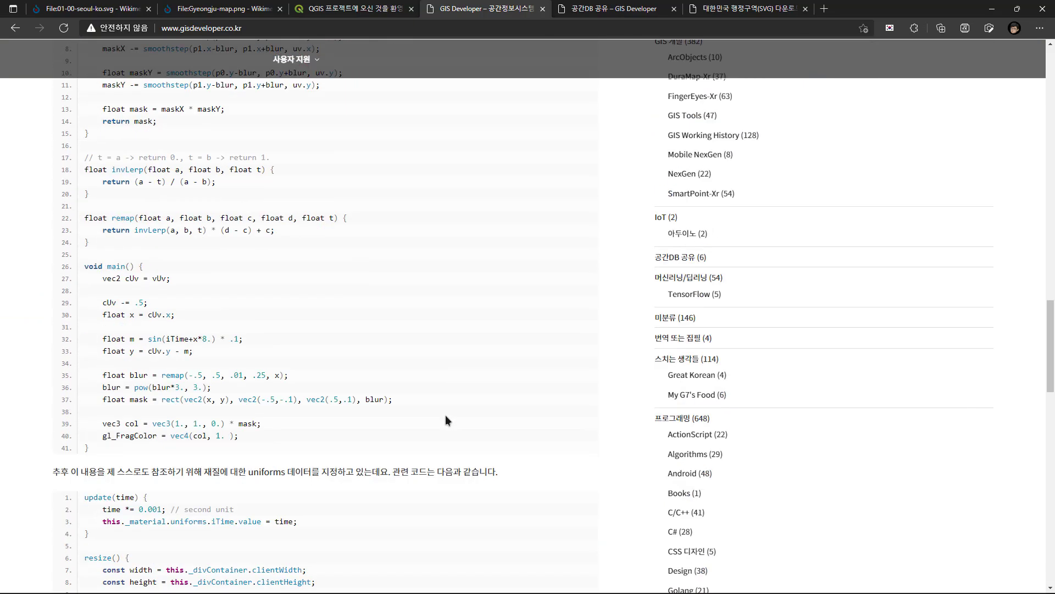
scroll(446, 421, "down", 1)
scroll(731, 416, "down", 10)
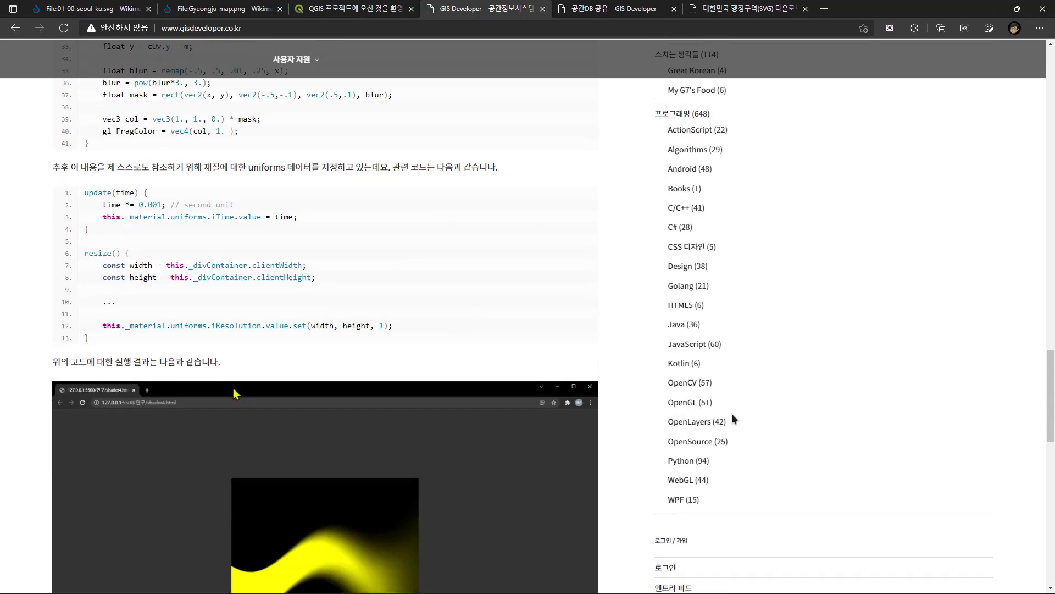
scroll(731, 415, "down", 3)
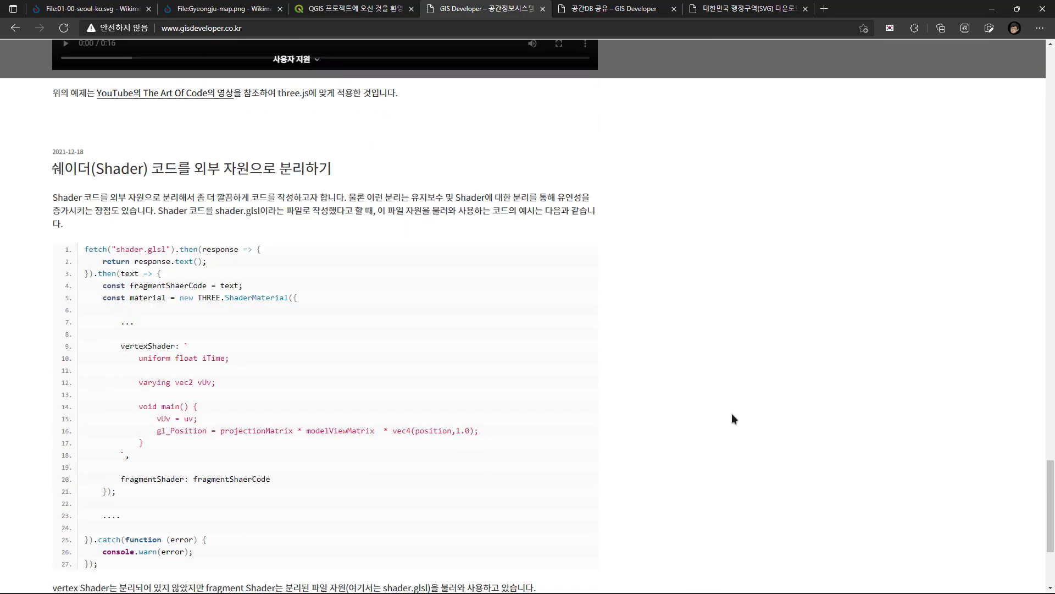
scroll(732, 416, "up", 11)
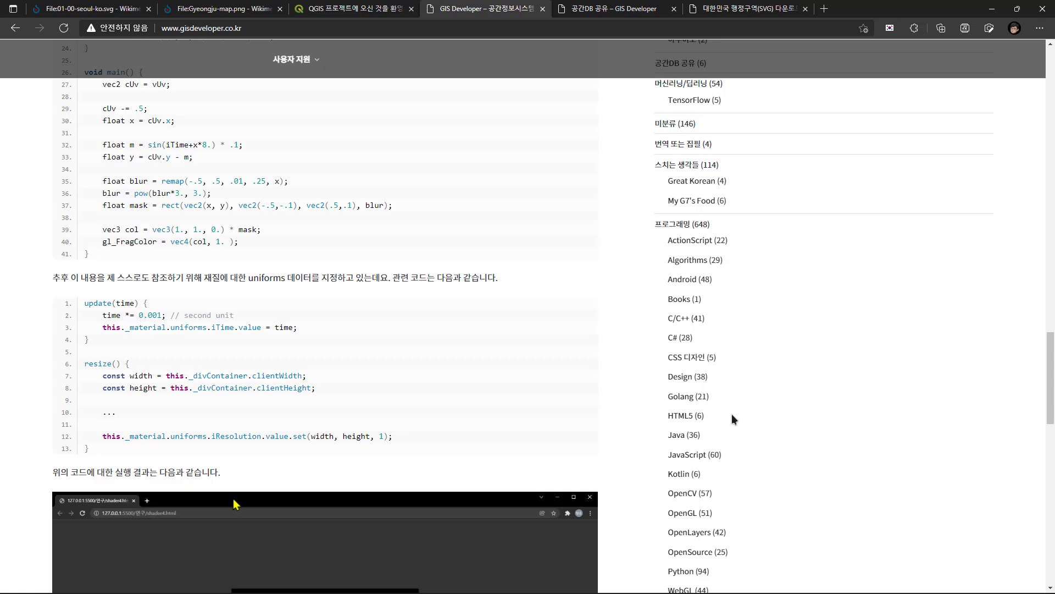
scroll(732, 418, "up", 2)
scroll(734, 408, "up", 3)
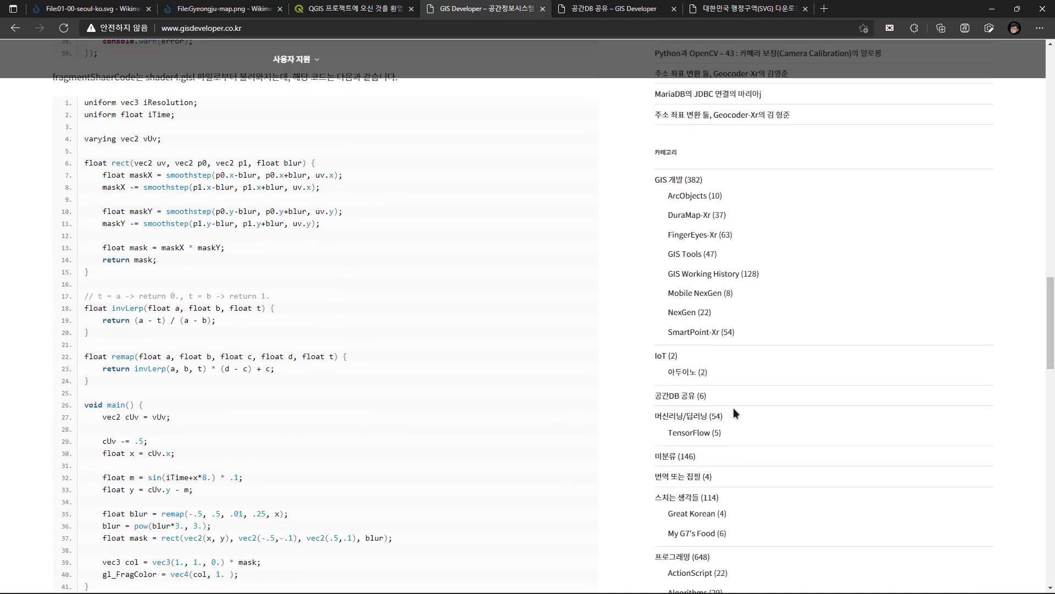
Open the 공간DB 공유 category in a new tab, close that duplicate and show the category page already open
middle_click(679, 402)
left_click(752, 13)
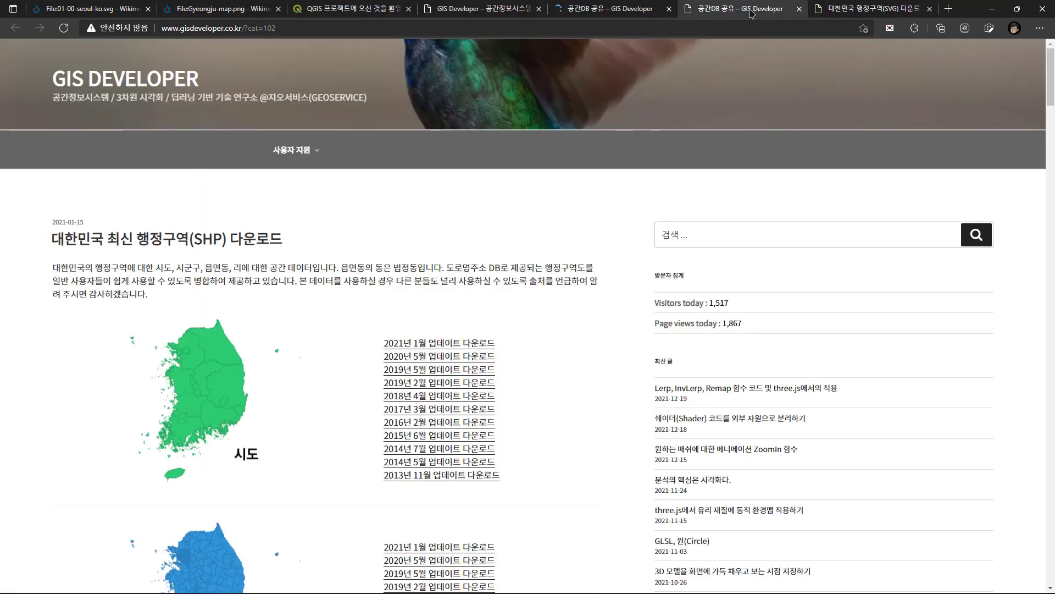
left_click(799, 9)
left_click(594, 9)
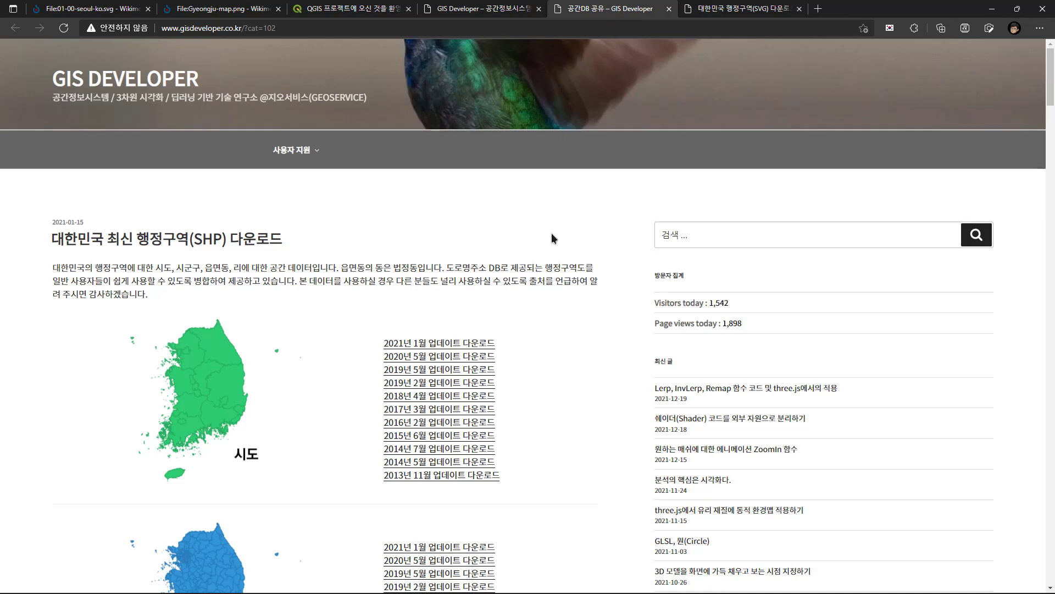
Examine the 대한민국 최신 행정구역(SHP) 다운로드 post with its yearly downloads for 시도, 시군구, 읍면동 and 리
scroll(552, 233, "down", 2)
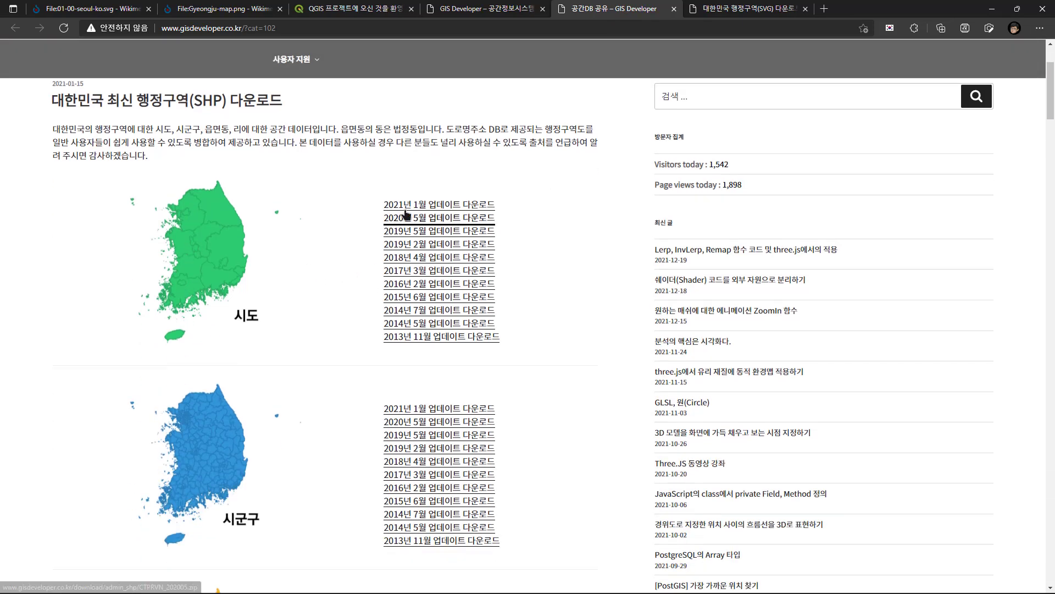
scroll(540, 382, "down", 5)
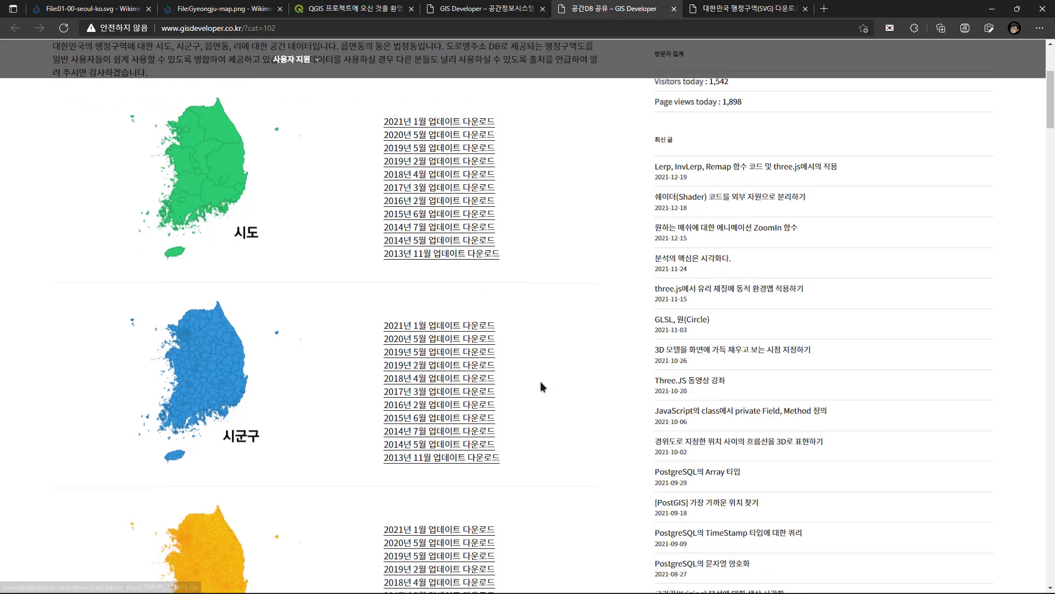
scroll(523, 422, "down", 4)
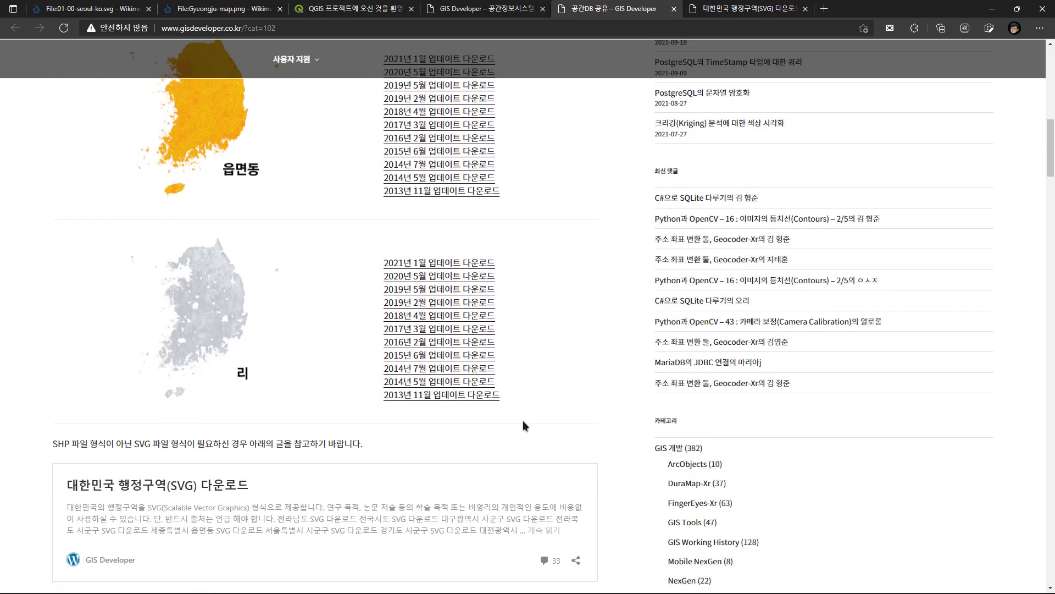
scroll(523, 422, "up", 3)
scroll(522, 426, "up", 8)
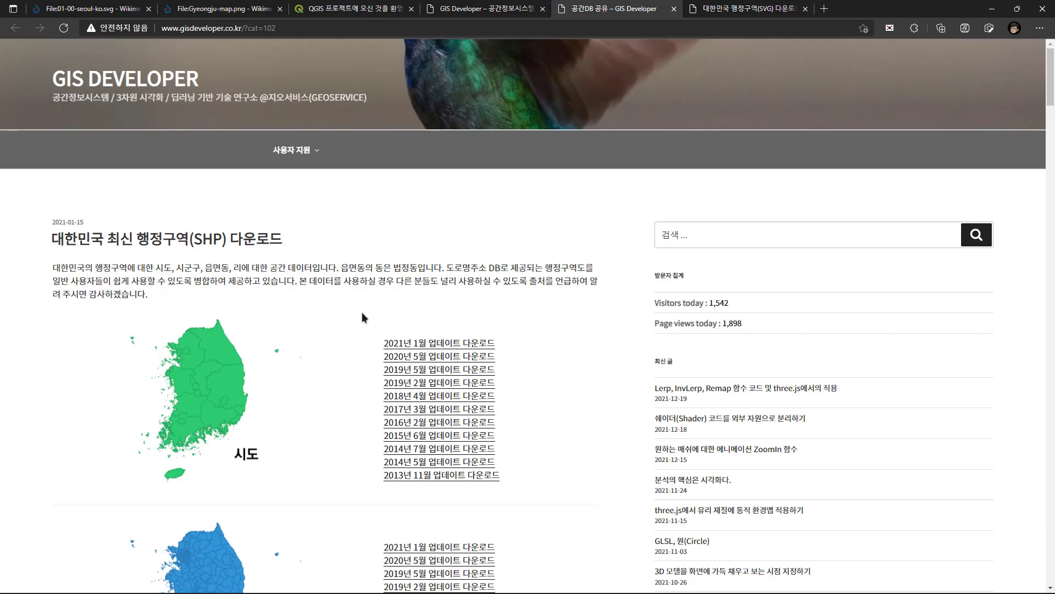
scroll(566, 394, "down", 10)
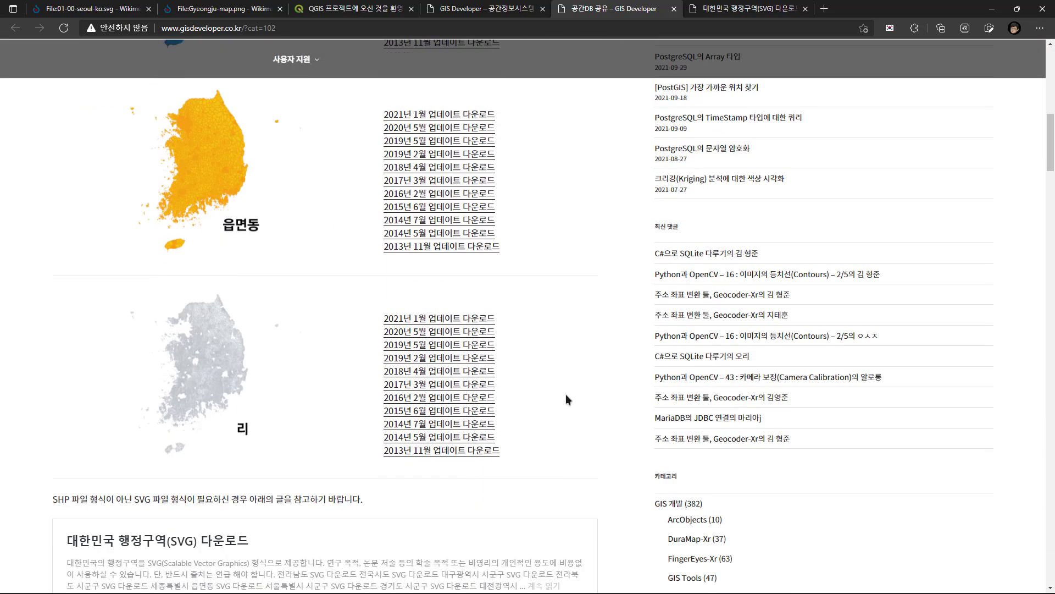
scroll(566, 394, "down", 5)
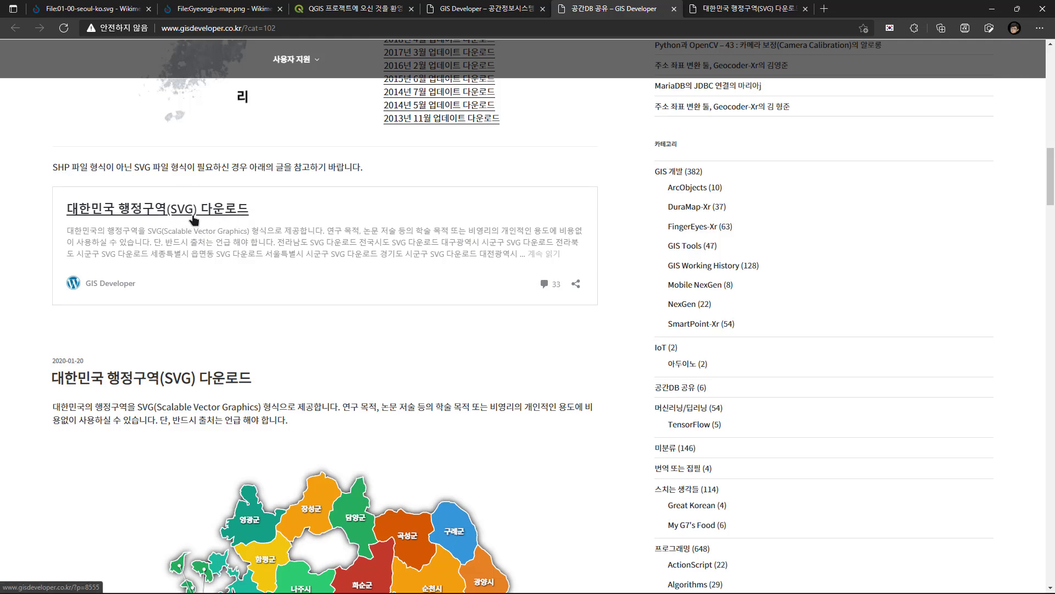
Open the linked 대한민국 행정구역(SVG) 다운로드 post in a new tab and view its 전라남도 and nationwide maps
middle_click(188, 218)
left_click(774, 12)
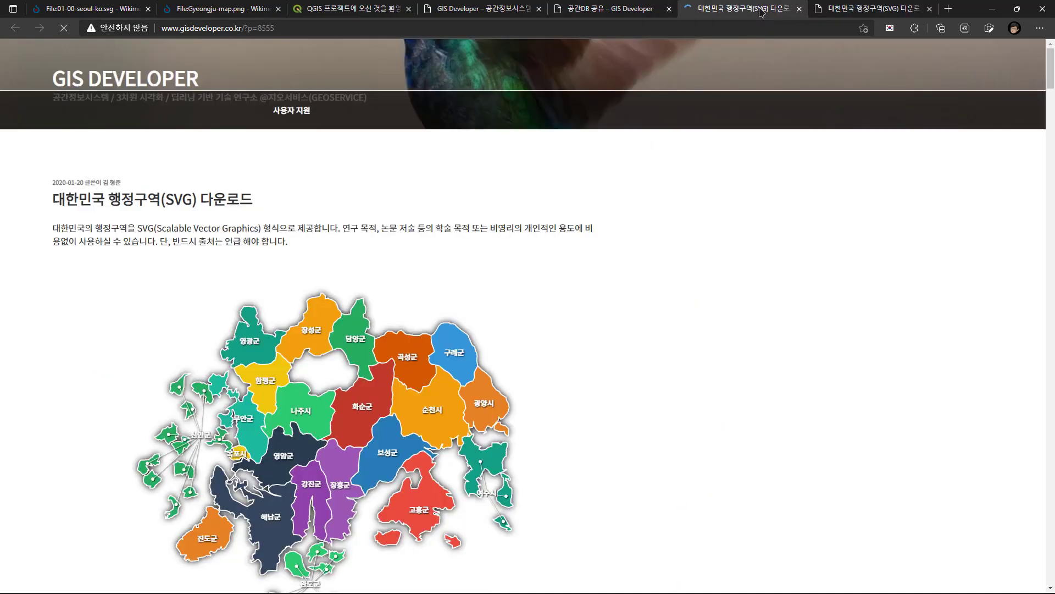
scroll(635, 246, "down", 6)
scroll(404, 272, "down", 10)
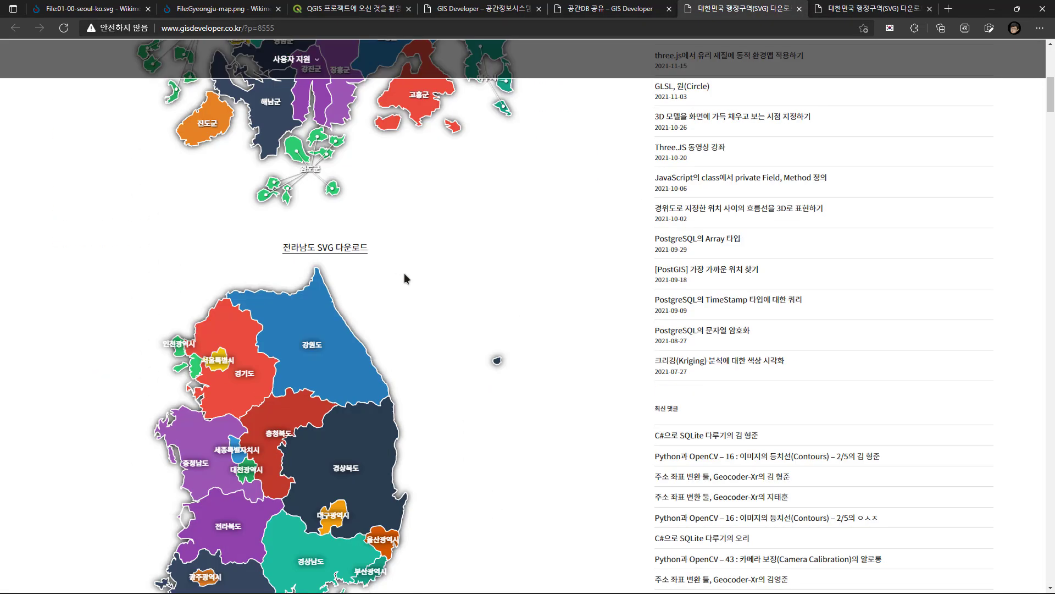
Recheck the SHP downloads on the 공간DB 공유 page and return to the SVG download post
left_click(642, 13)
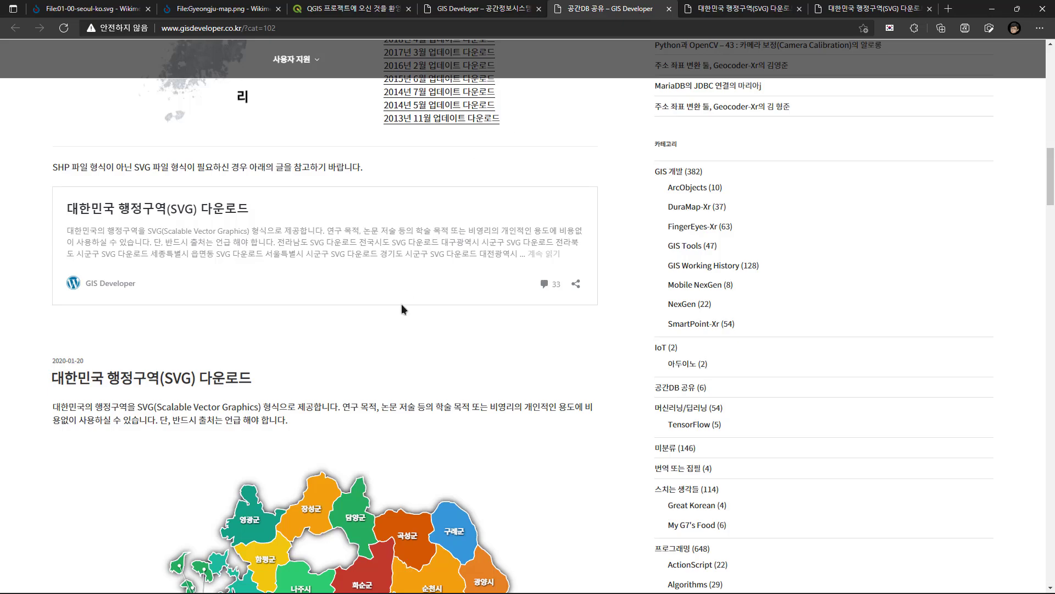
scroll(401, 305, "up", 8)
left_click(720, 16)
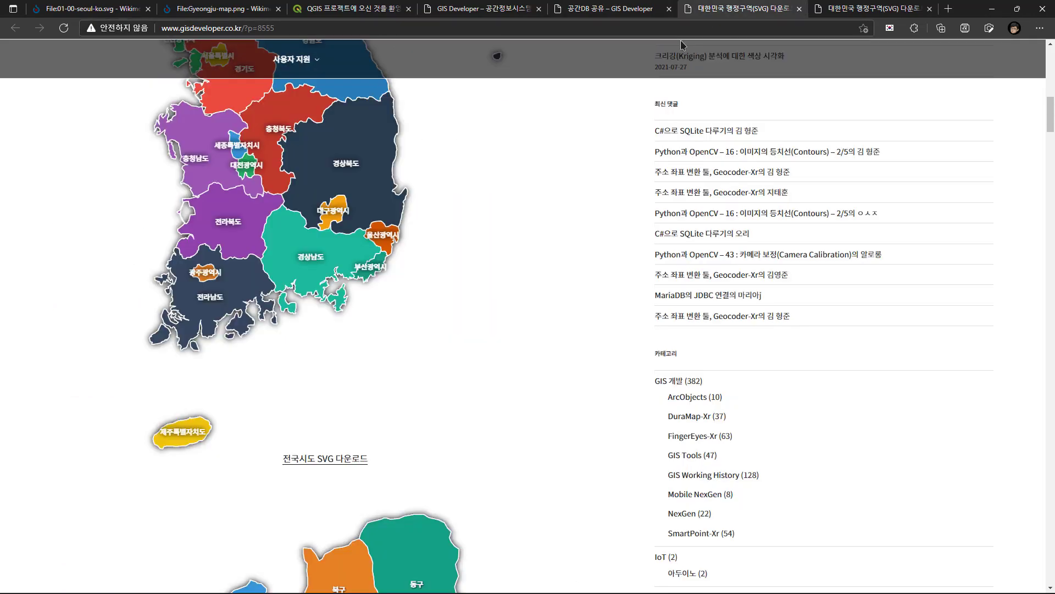
Examine the SVG post's maps and download links from the nationwide map through 대구광역시, 전라북도 and 세종특별시 to Seoul
scroll(471, 255, "up", 3)
scroll(423, 282, "down", 3)
scroll(422, 283, "down", 7)
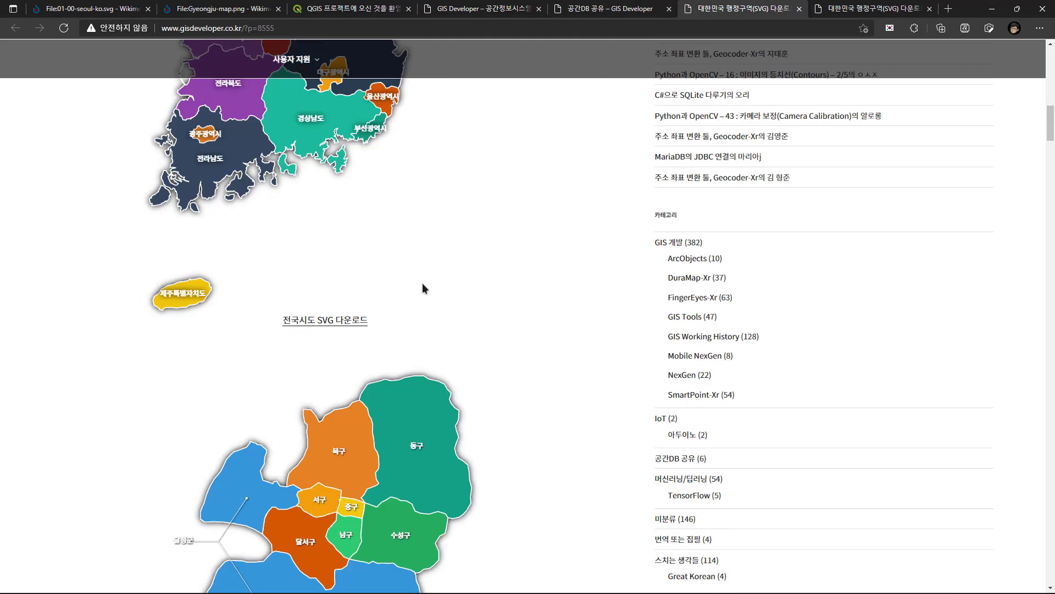
scroll(540, 341, "down", 2)
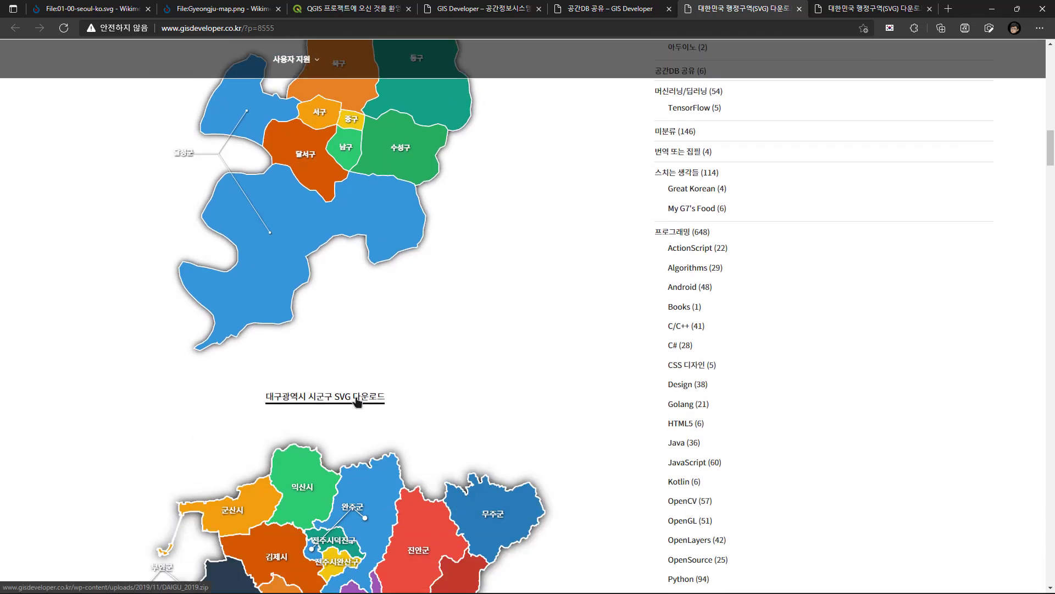
scroll(436, 295, "up", 3)
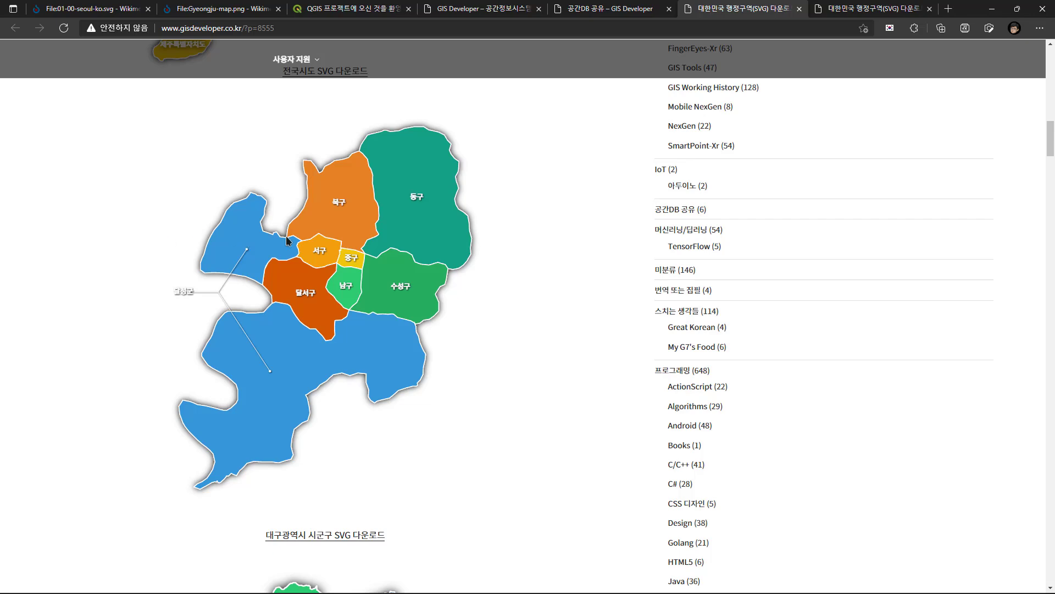
scroll(440, 360, "down", 7)
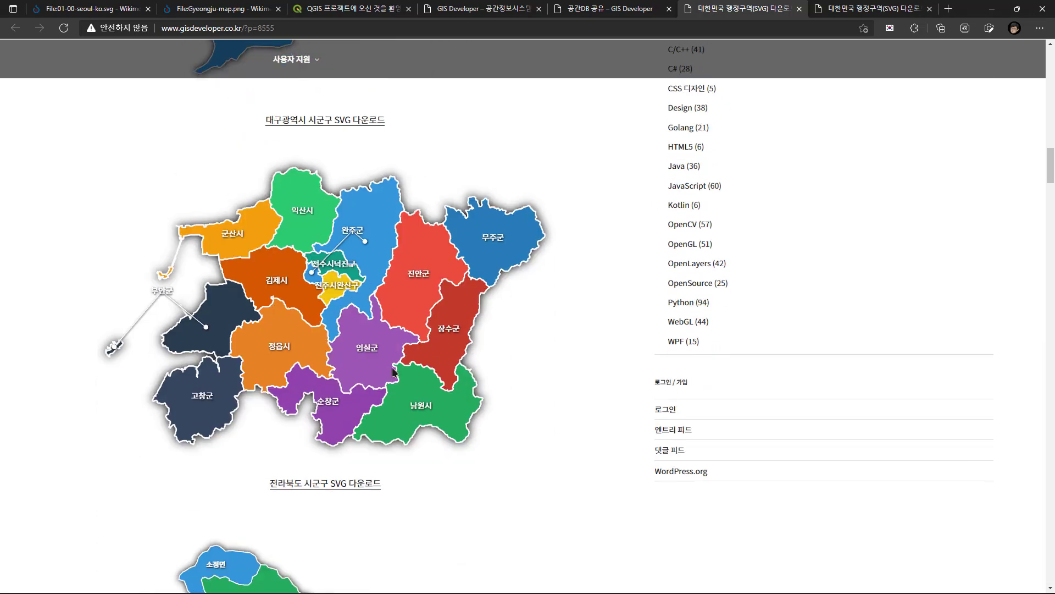
scroll(393, 371, "down", 8)
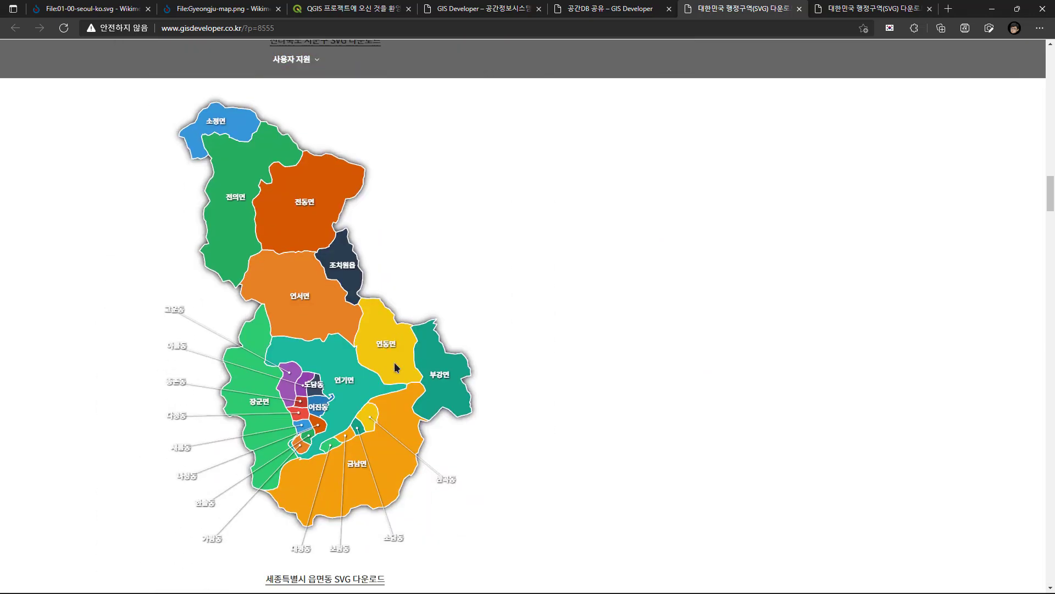
scroll(395, 364, "down", 5)
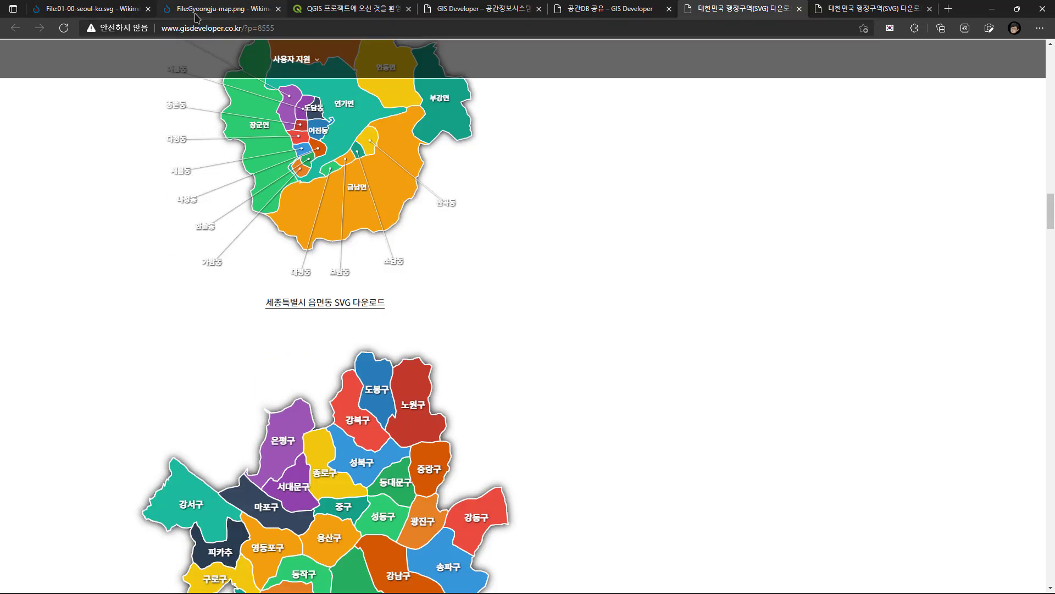
Check the Gyeongju map on Wikimedia Commons against the SVG post's remaining maps, including 경기도 and 대전광역시
left_click(198, 13)
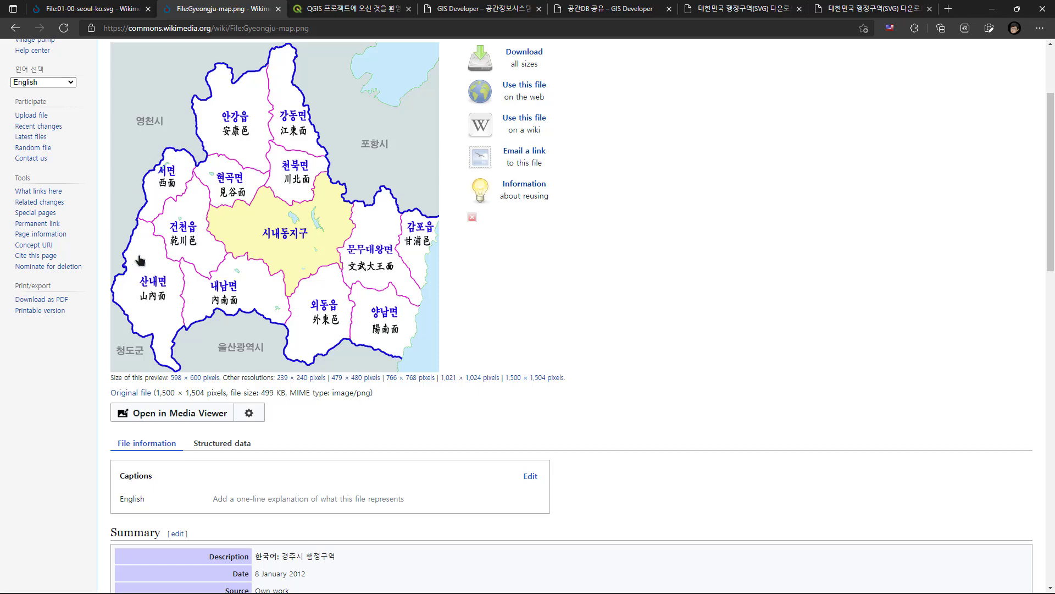
left_click(738, 8)
scroll(534, 335, "down", 10)
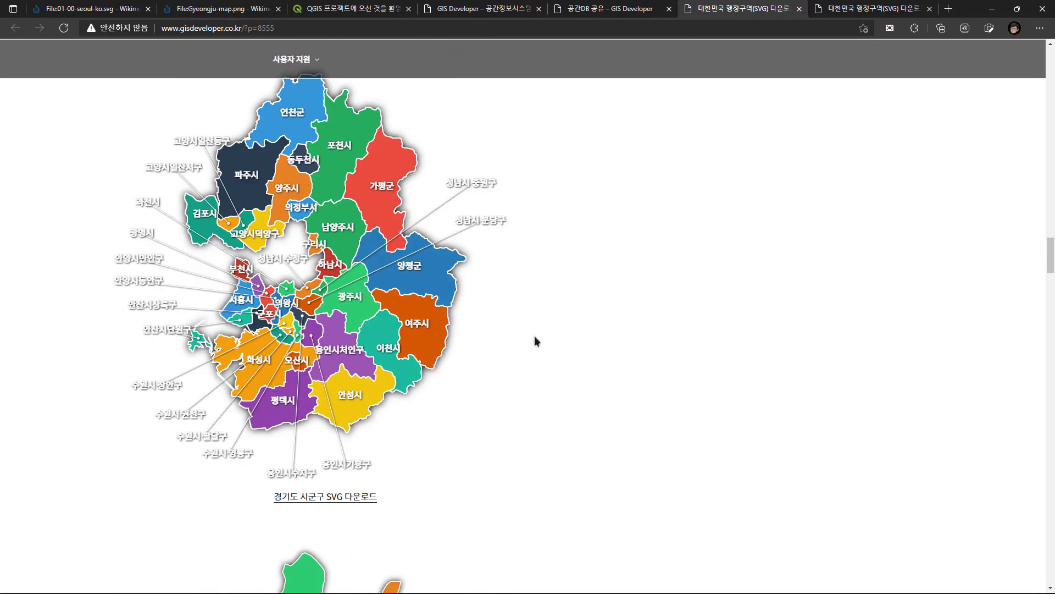
scroll(535, 337, "down", 10)
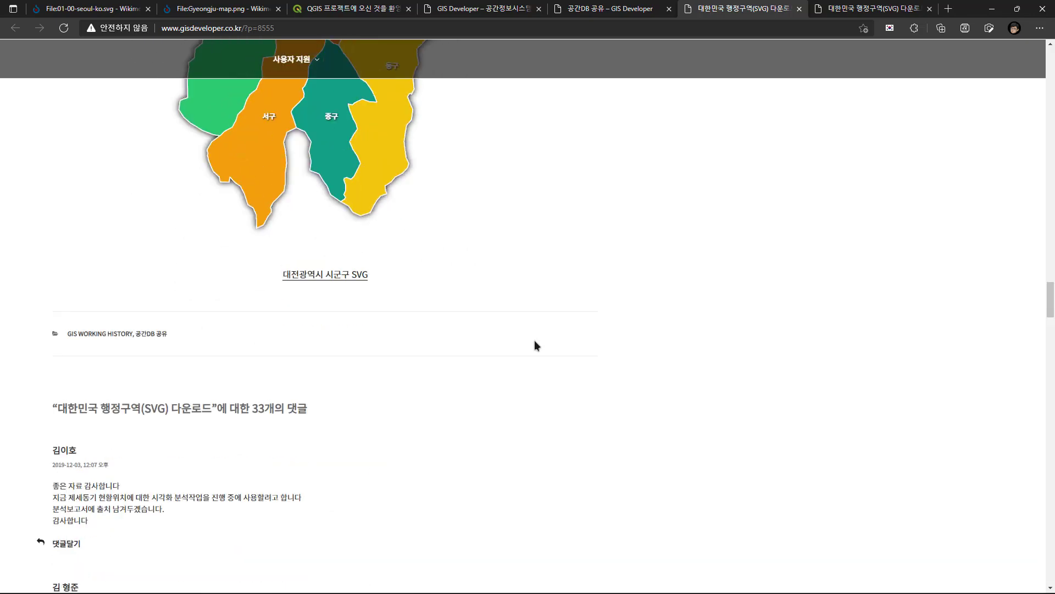
scroll(457, 349, "up", 7)
scroll(407, 338, "down", 3)
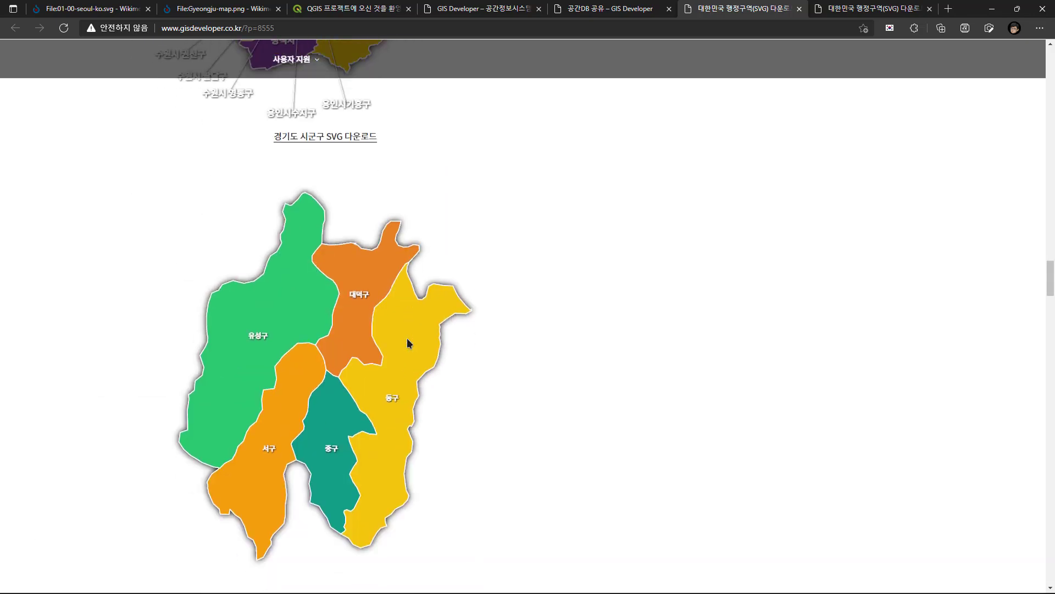
scroll(379, 455, "up", 9)
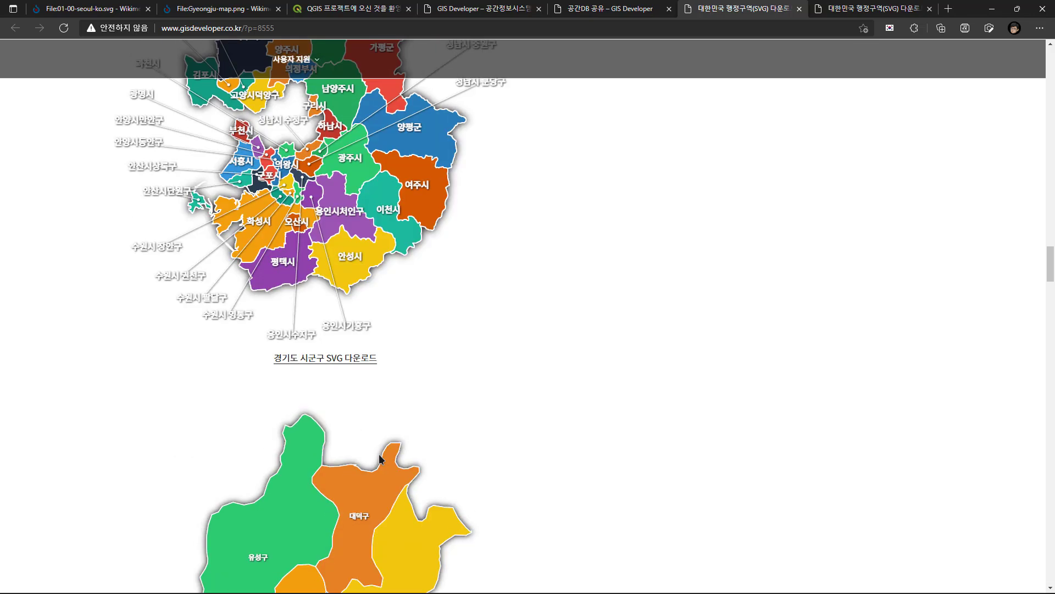
Compare the Gyeongju PNG map on Wikimedia Commons with the 읍면동 and other SHP downloads on the 공간DB 공유 page
left_click(211, 10)
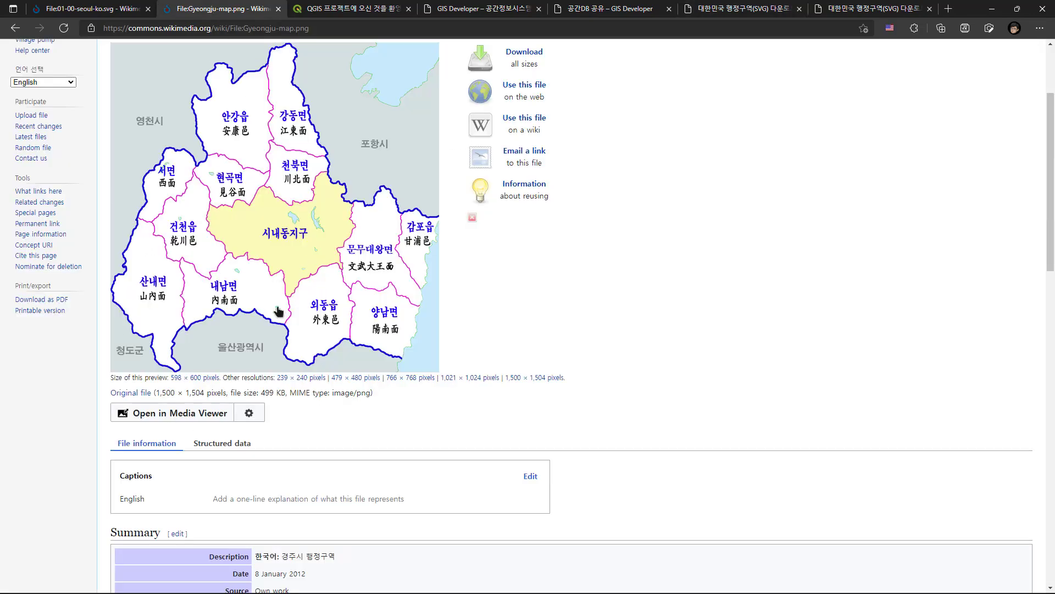
left_click(586, 12)
scroll(560, 218, "up", 1)
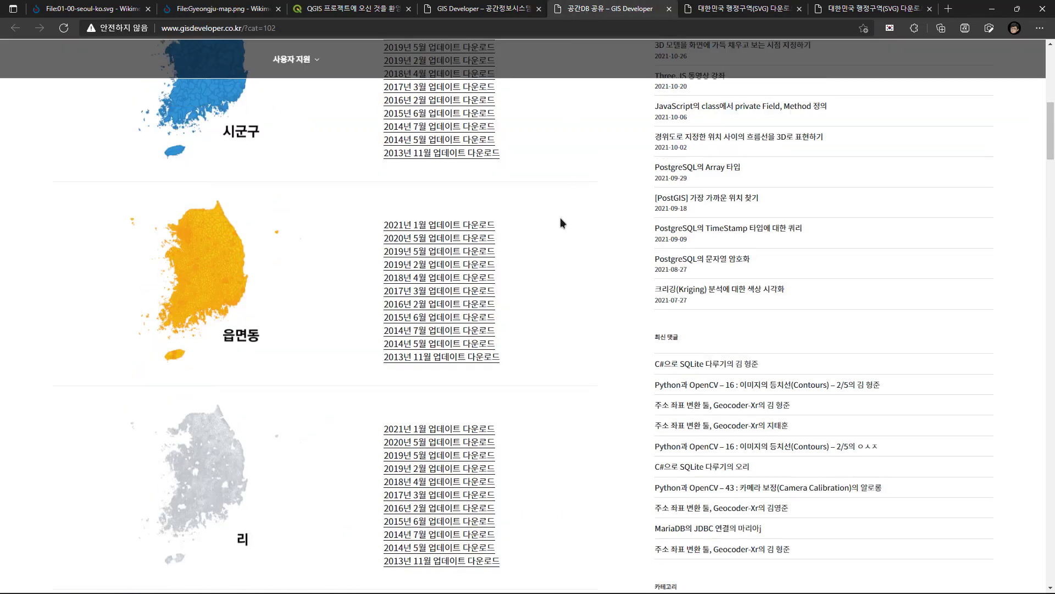
left_click(223, 9)
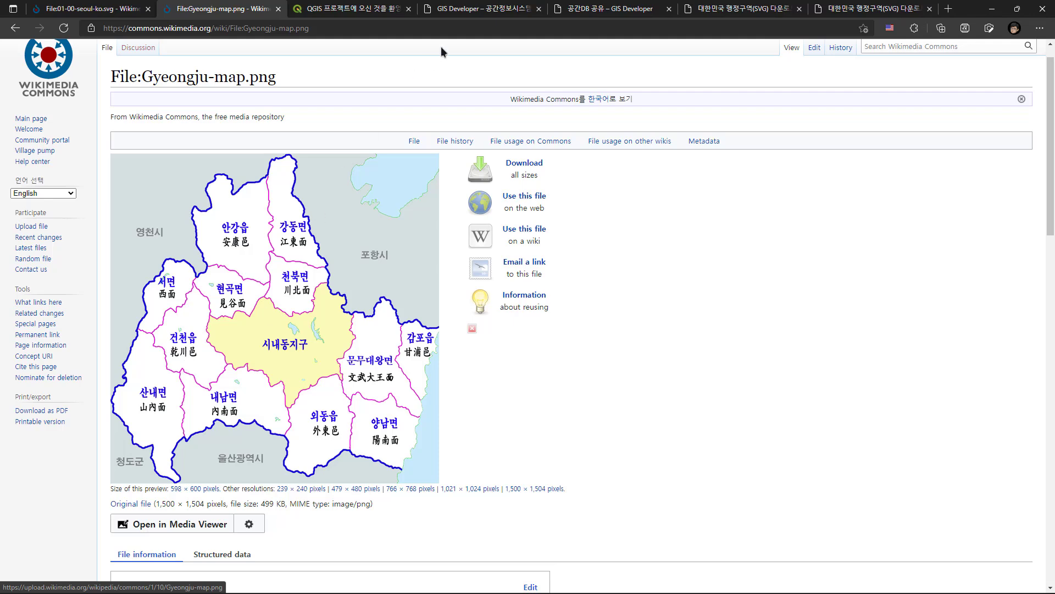
left_click(491, 12)
left_click(622, 14)
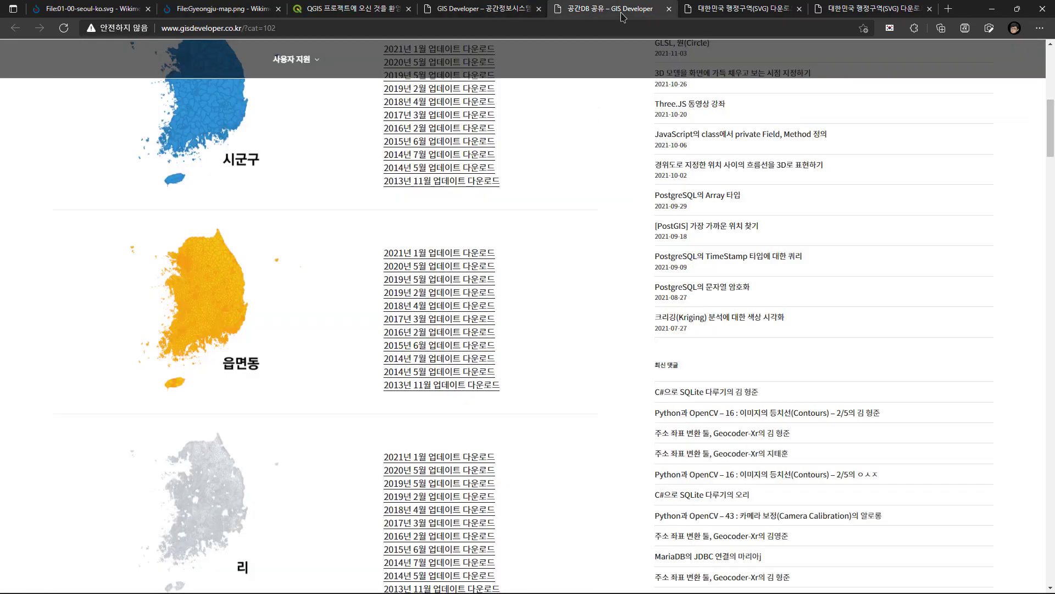
Compare the 시도, 시군구 and 읍면동 SHP downloads with the Gyeongju PNG map and the SVG post's 경기도 map
scroll(261, 280, "up", 3)
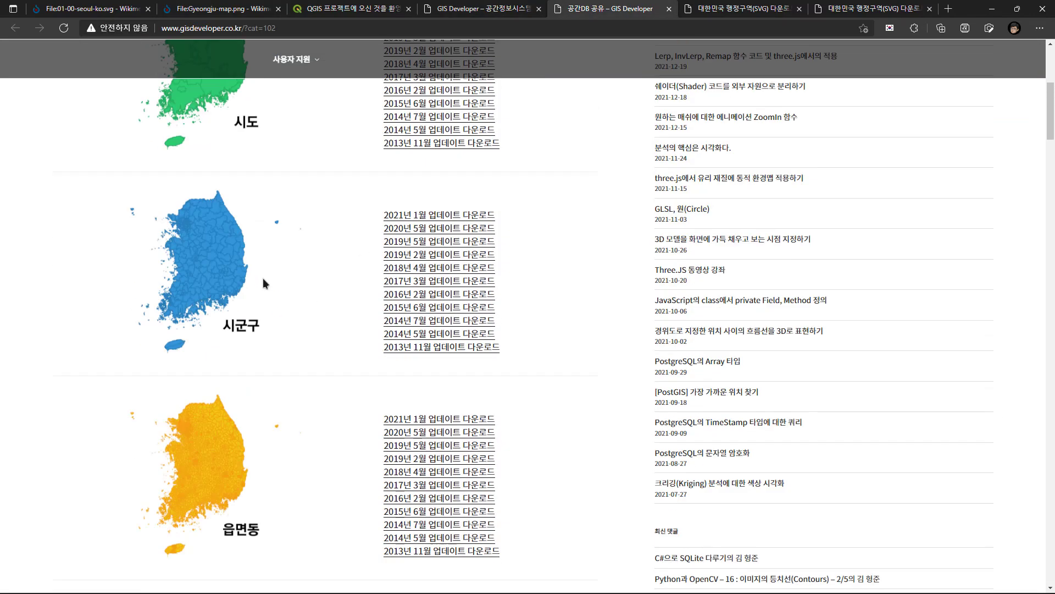
scroll(232, 218, "up", 3)
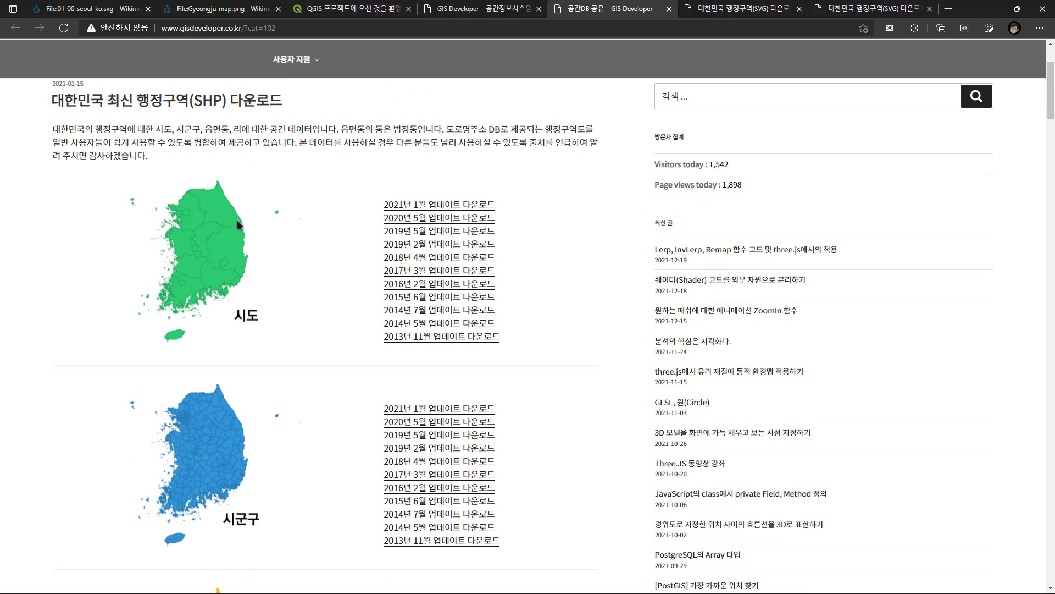
scroll(207, 216, "down", 2)
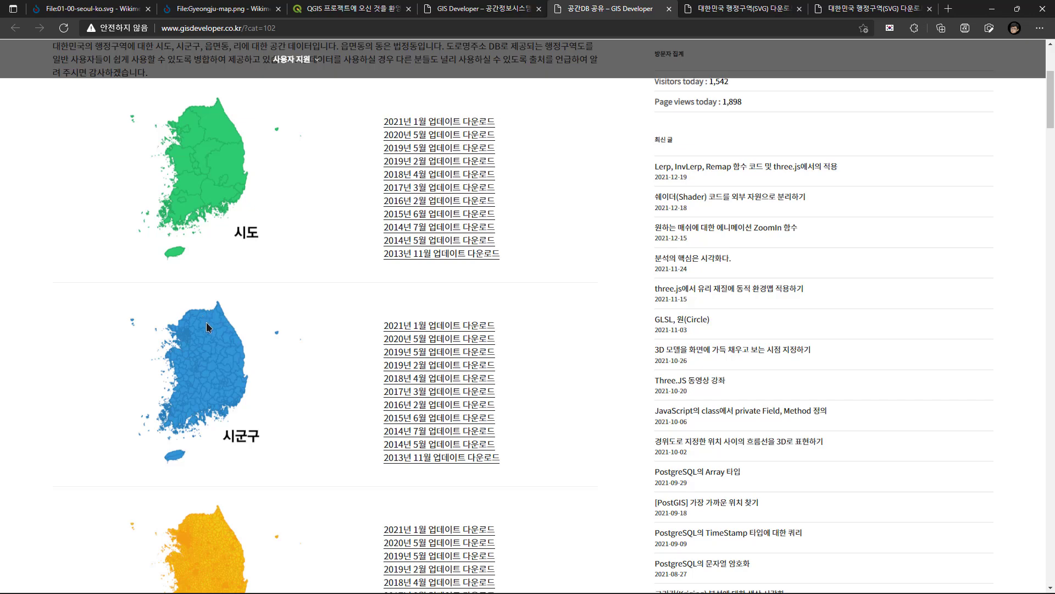
scroll(212, 351, "down", 3)
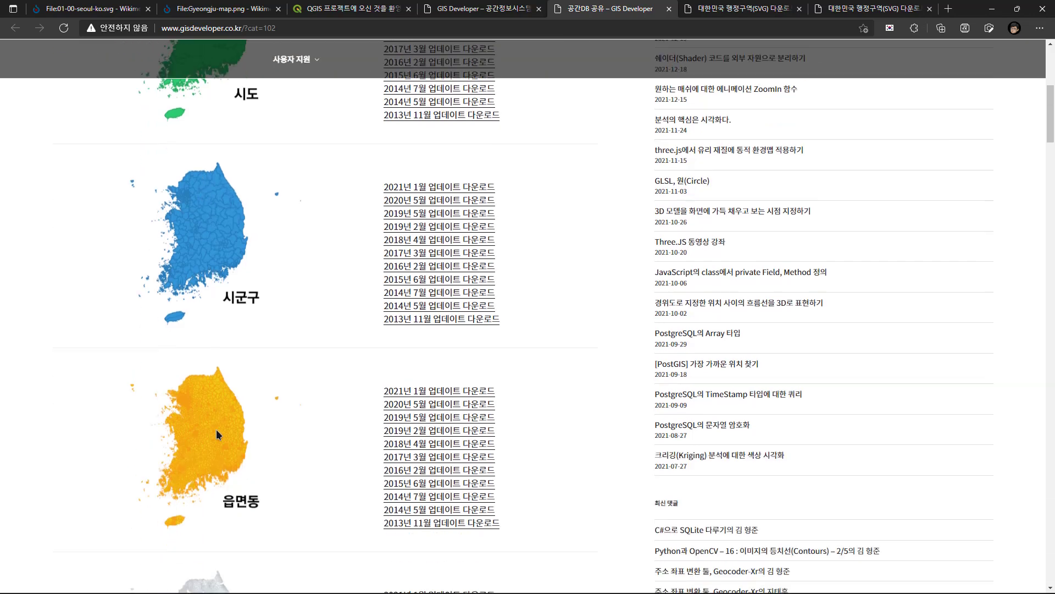
scroll(216, 431, "down", 2)
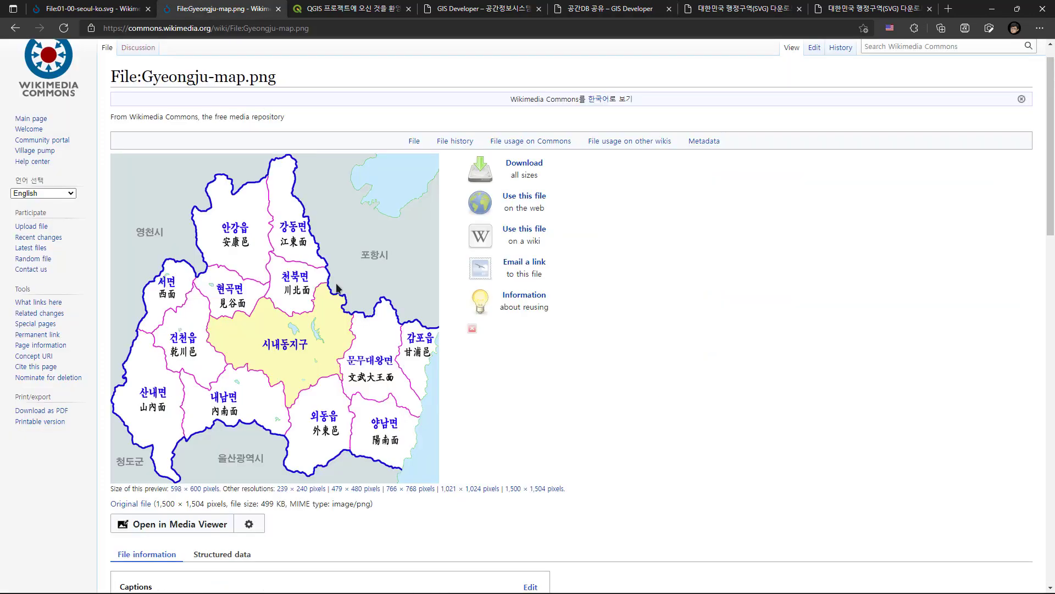
left_click(209, 13)
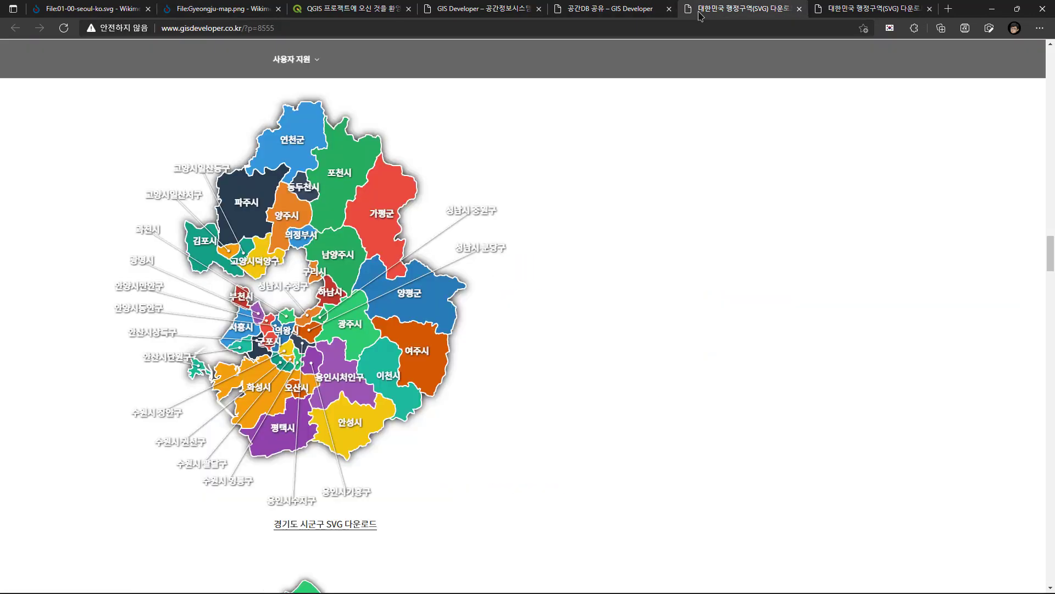
left_click(701, 11)
Review the SHP download links on the 공간DB 공유 page from 시도 down to 리 and the SVG note below
left_click(610, 10)
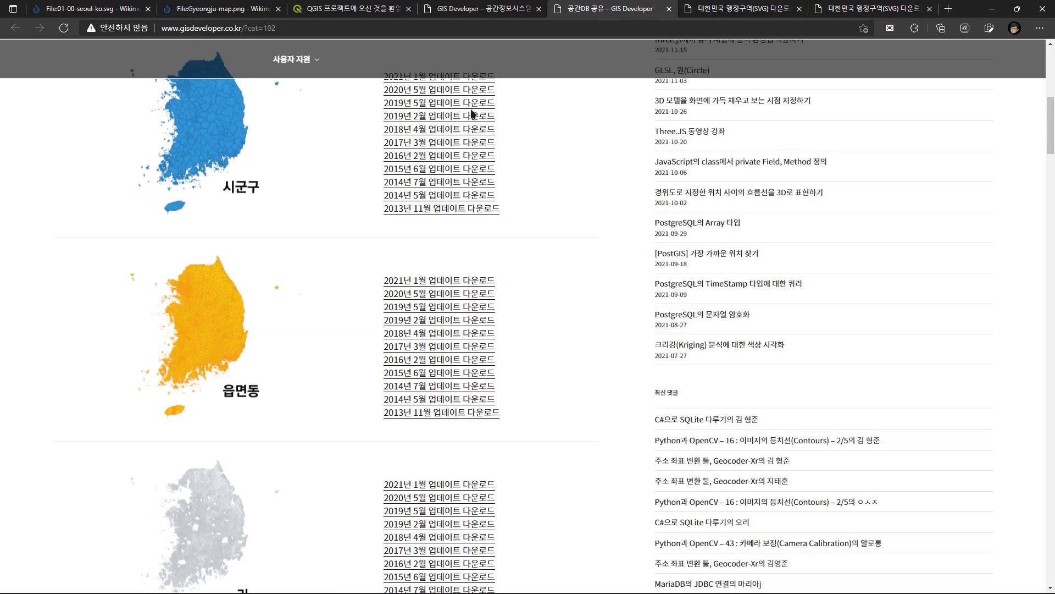
scroll(374, 299, "up", 4)
scroll(374, 296, "up", 3)
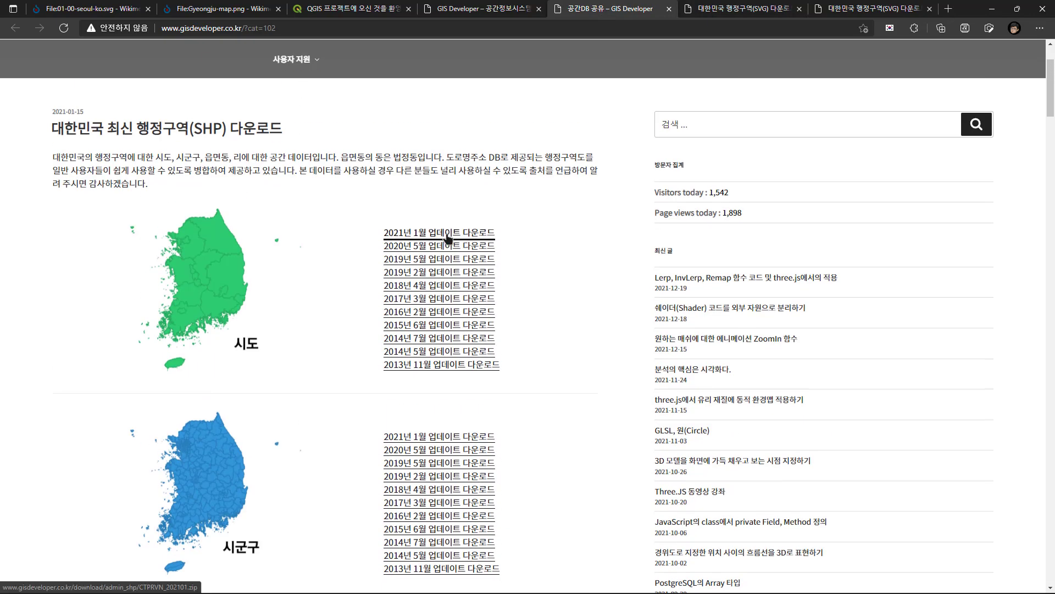
scroll(453, 332, "down", 6)
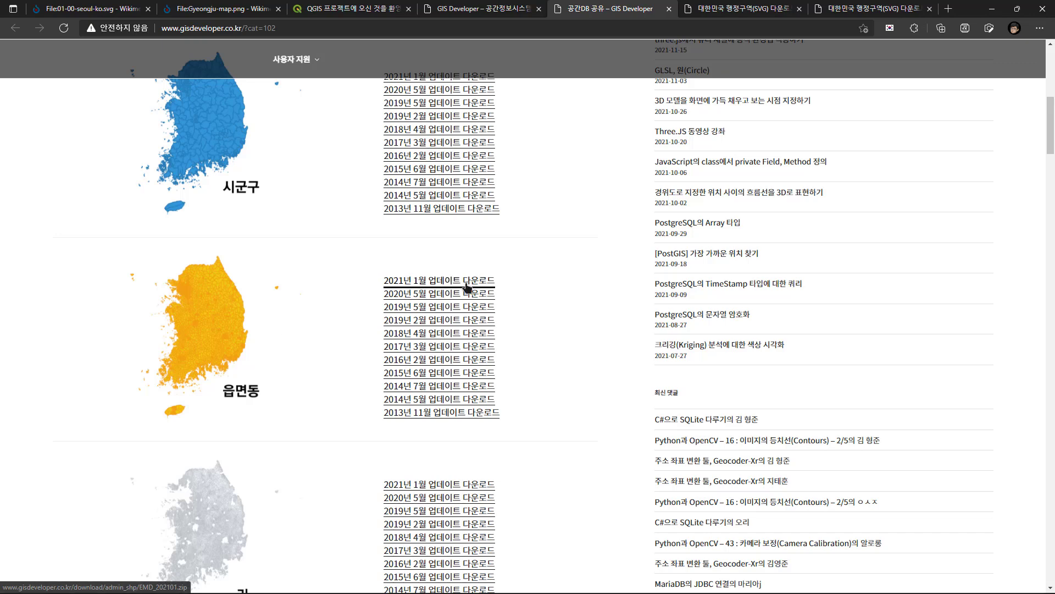
scroll(450, 422, "down", 1)
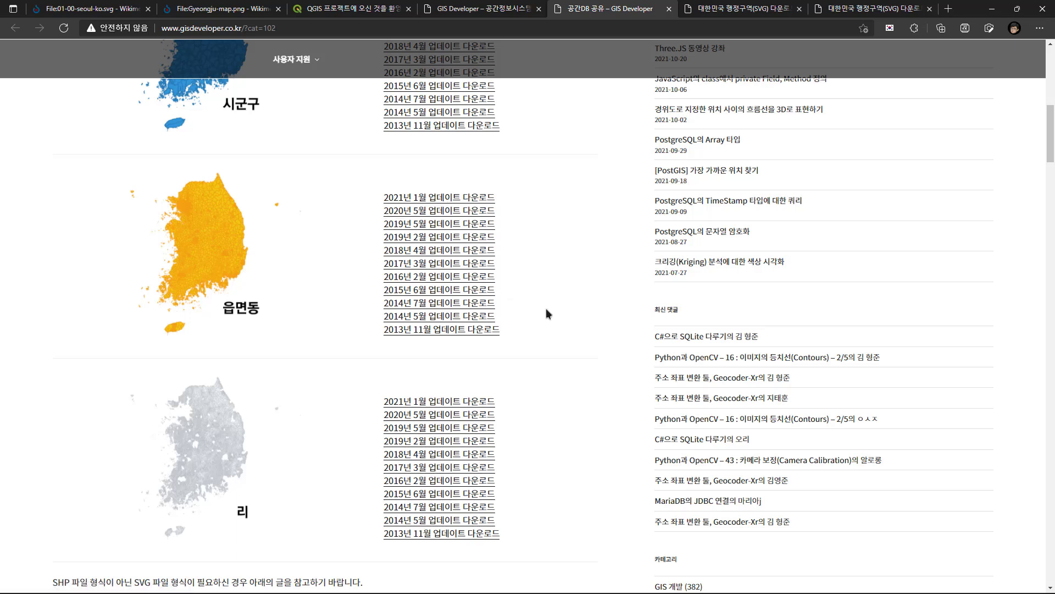
scroll(546, 310, "down", 2)
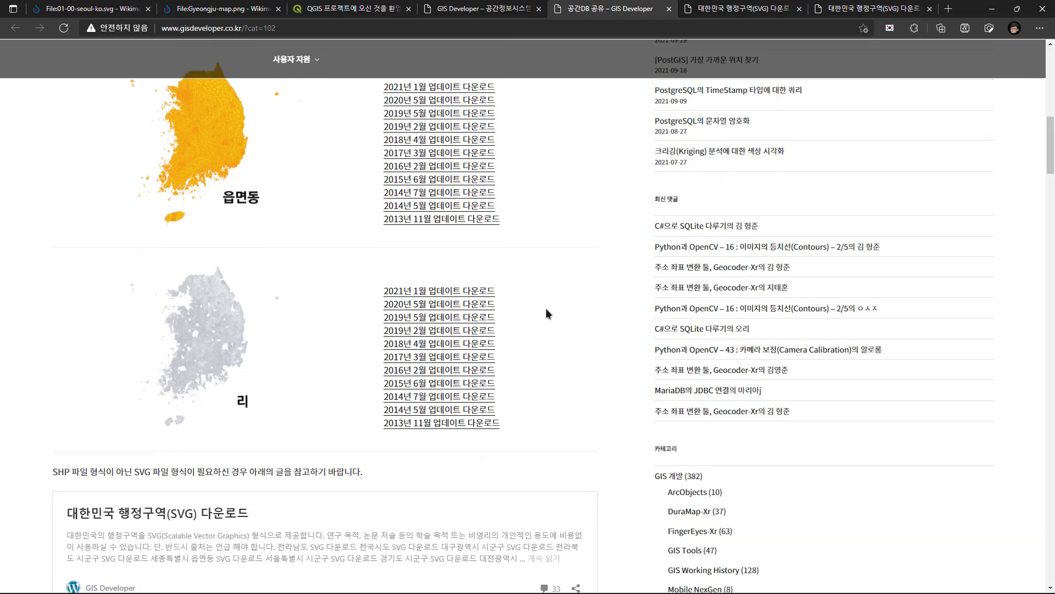
scroll(545, 308, "up", 2)
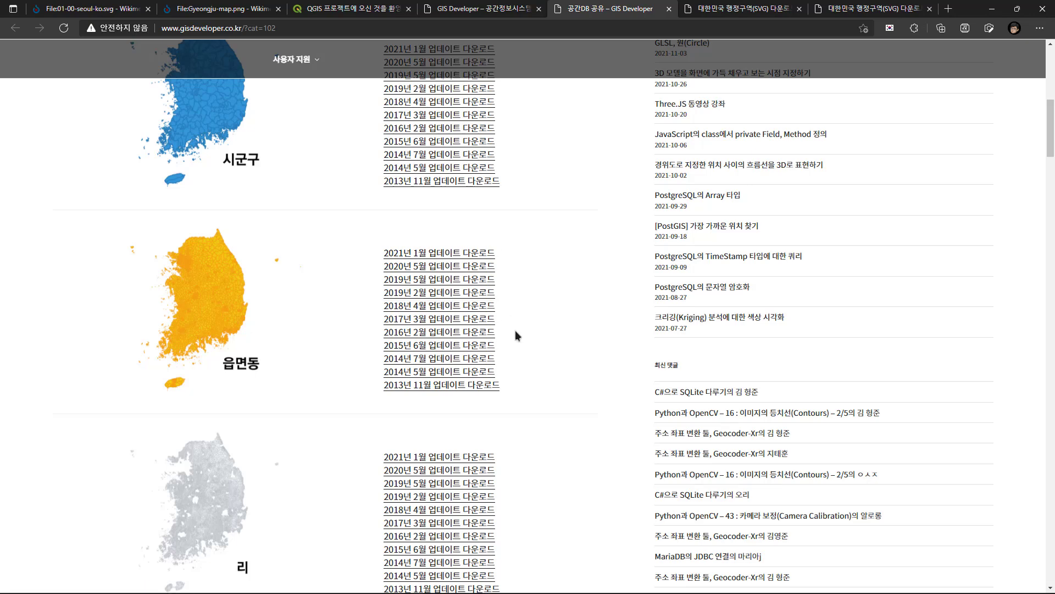
scroll(515, 333, "down", 2)
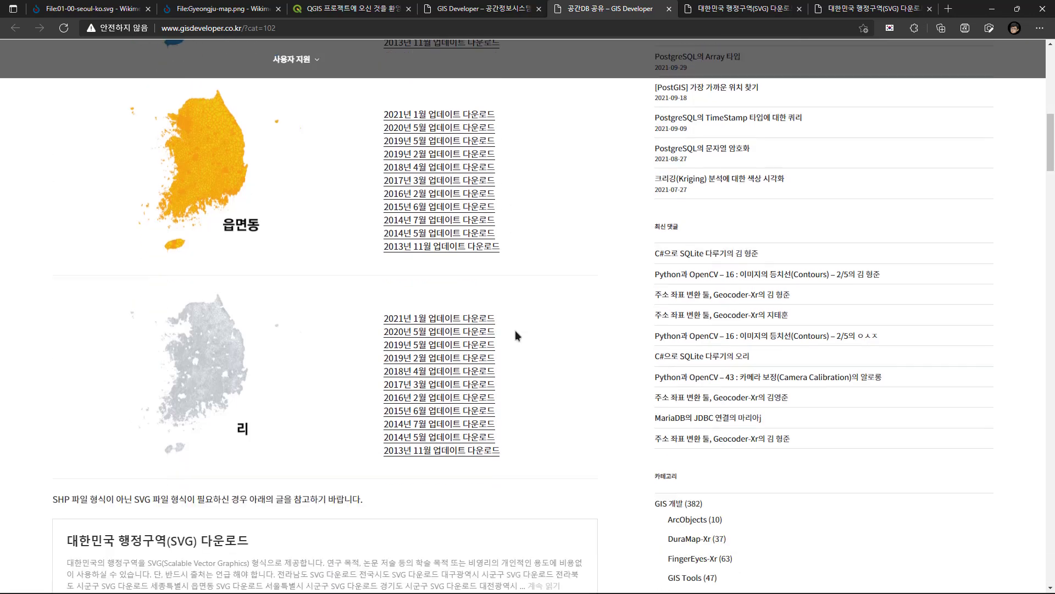
scroll(516, 334, "up", 4)
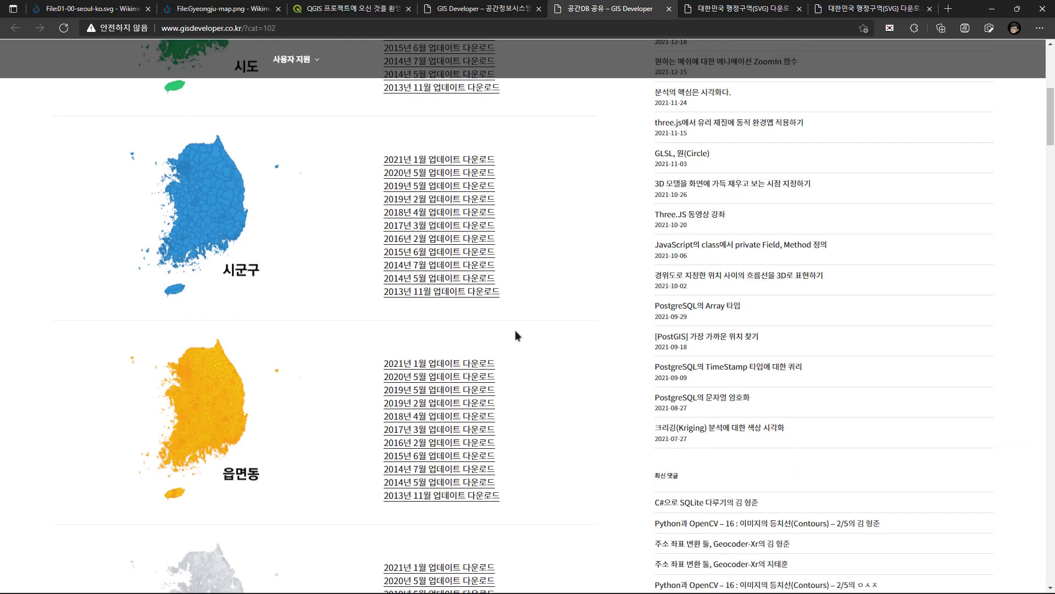
Examine the QGIS home page and its download options, checking back on the SHP download post
left_click(344, 12)
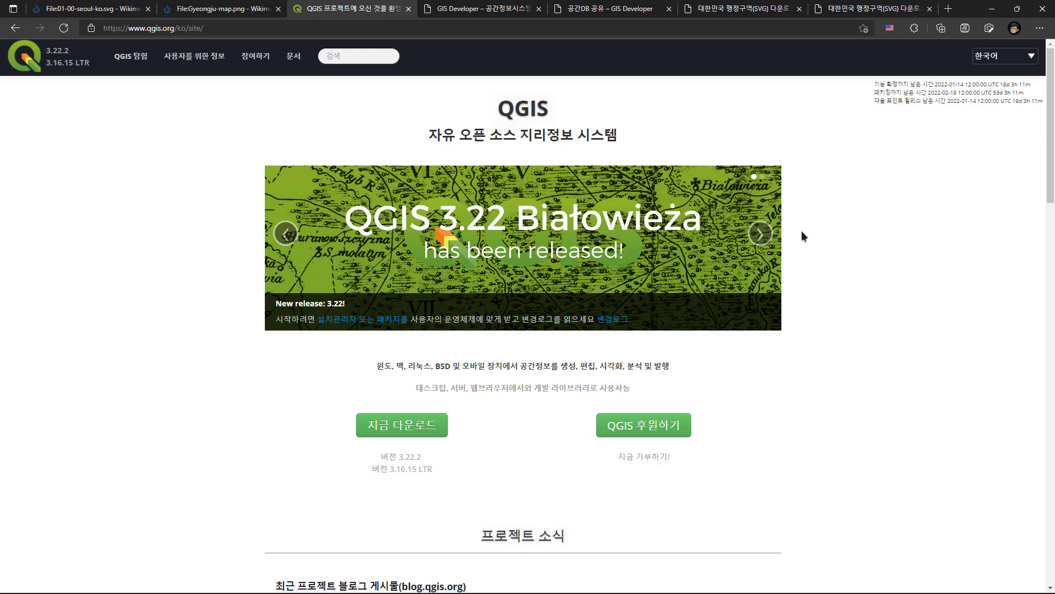
scroll(848, 288, "down", 2)
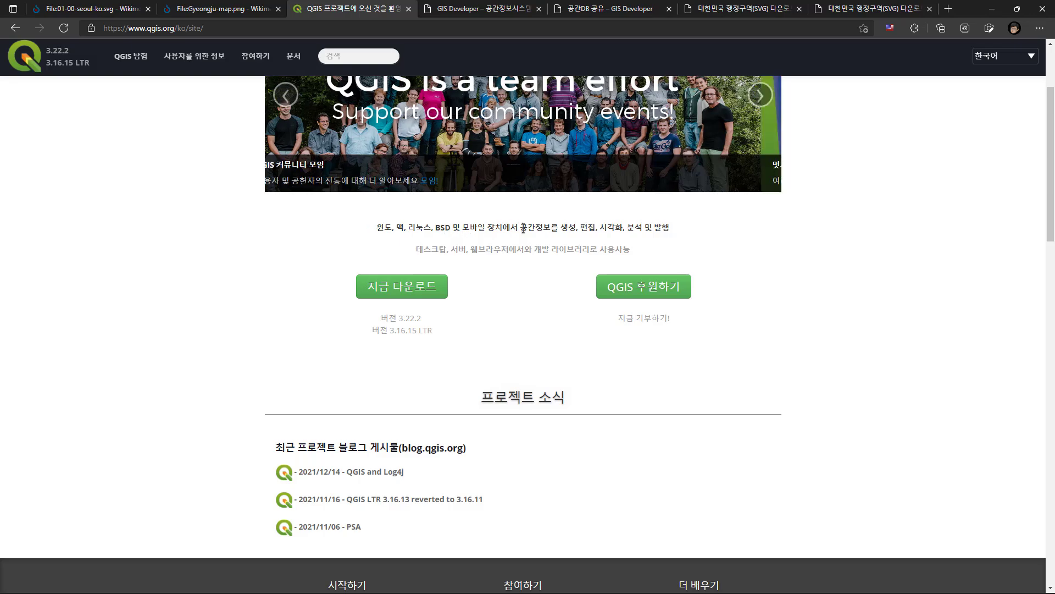
scroll(487, 341, "up", 3)
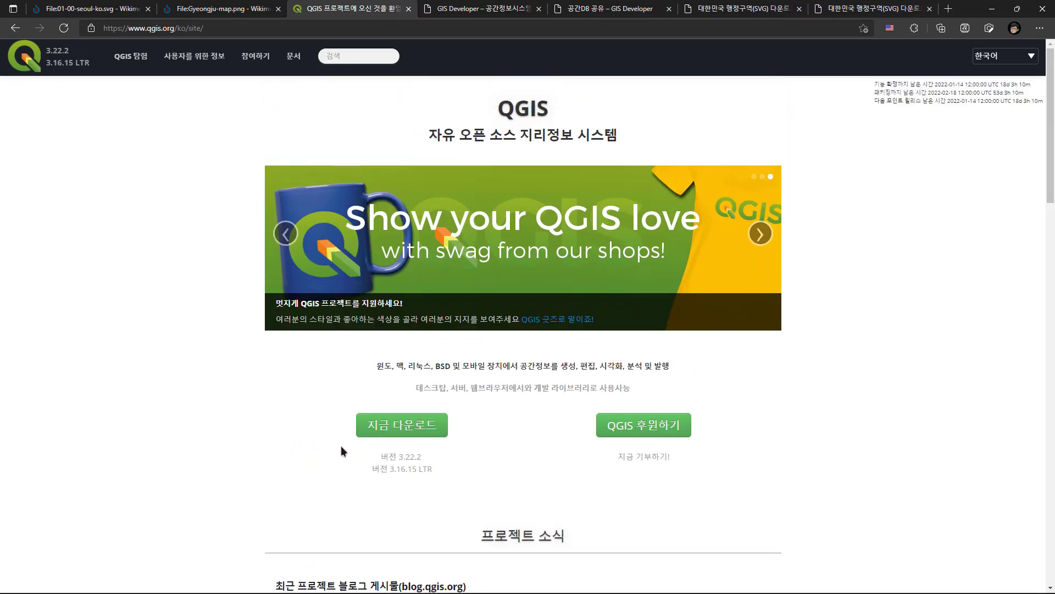
scroll(341, 447, "down", 2)
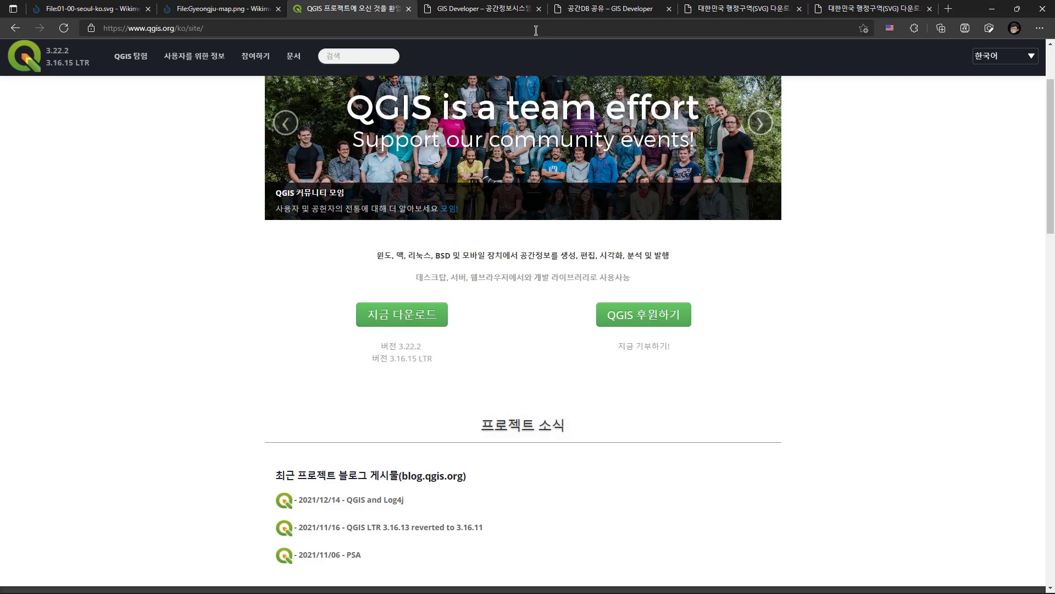
left_click(502, 15)
left_click(595, 18)
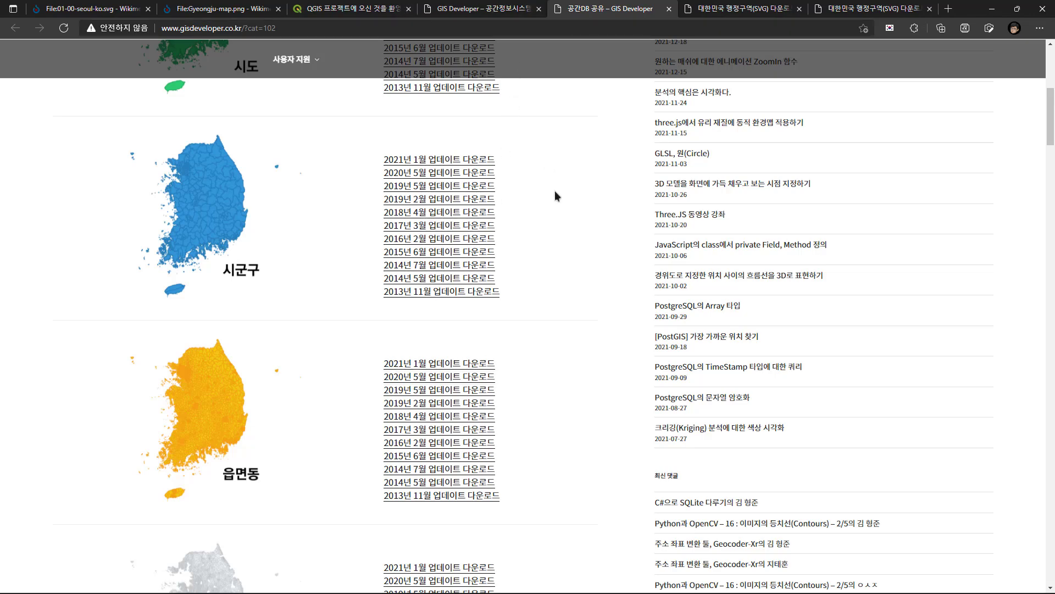
scroll(555, 191, "up", 7)
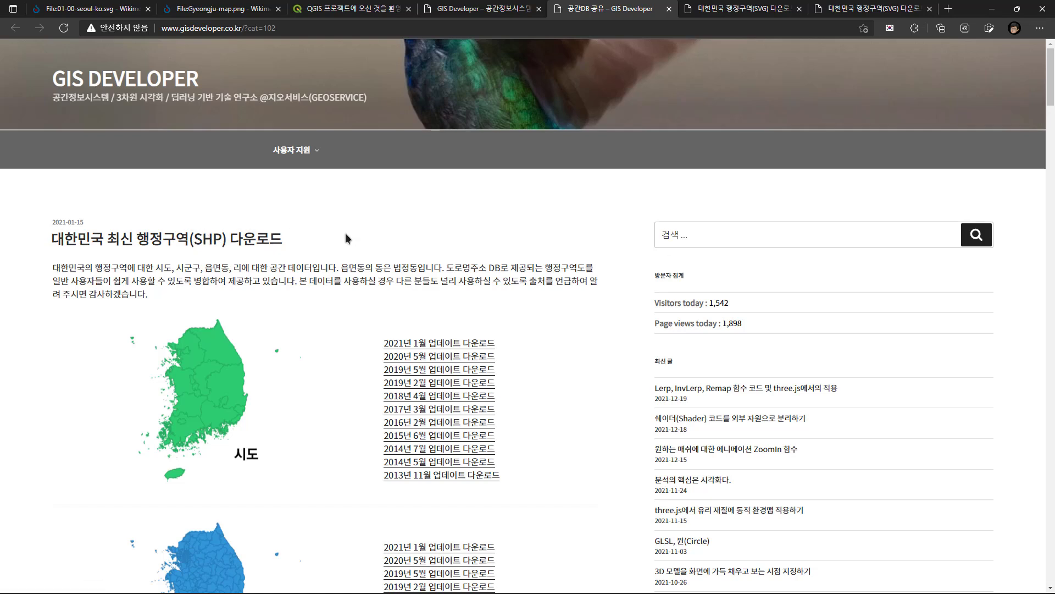
left_click(374, 11)
scroll(265, 318, "down", 3)
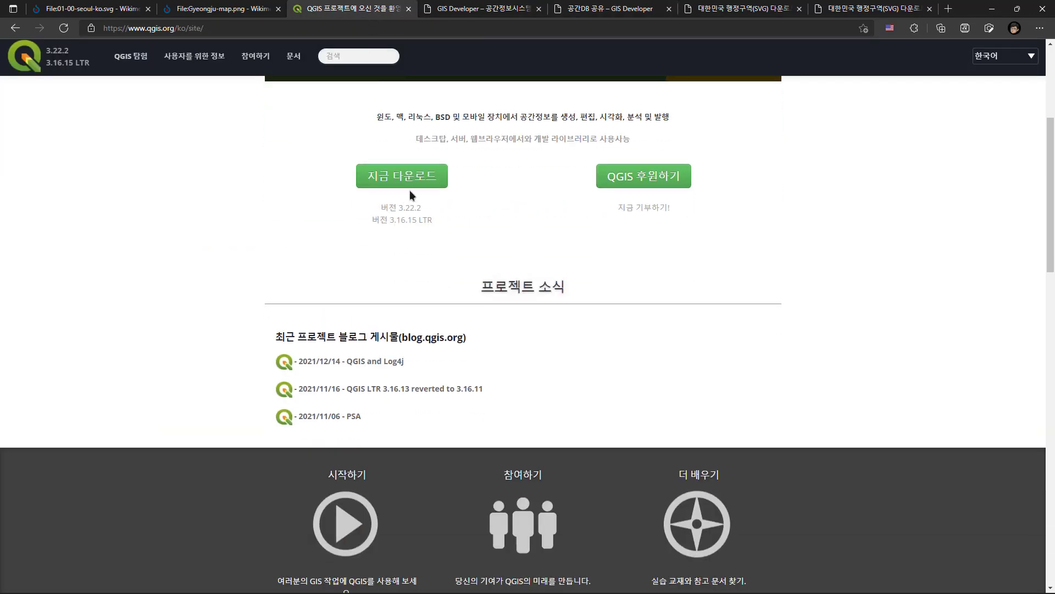
scroll(440, 111, "up", 6)
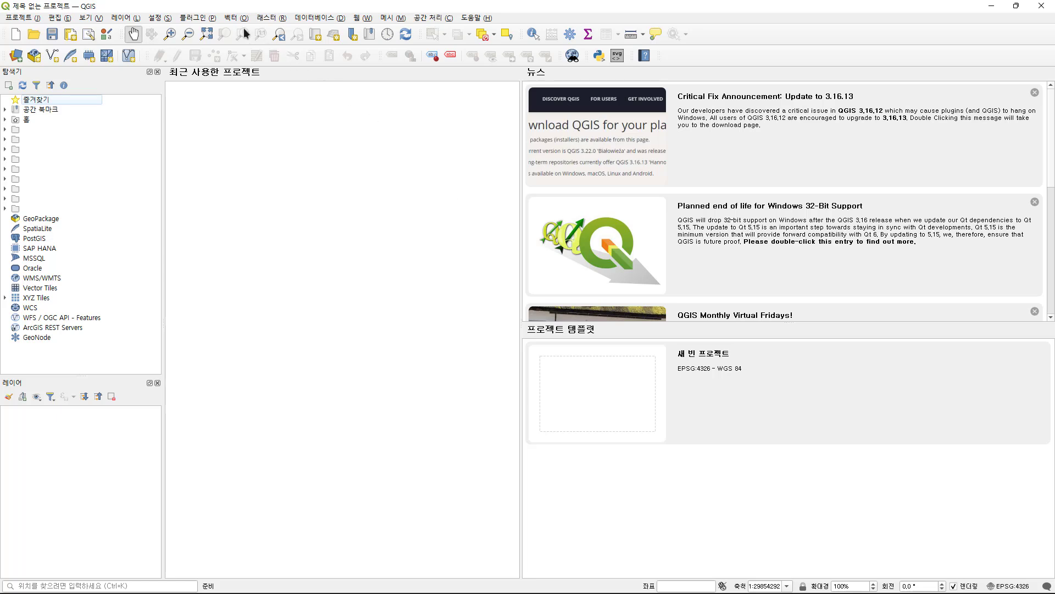
left_click(205, 19)
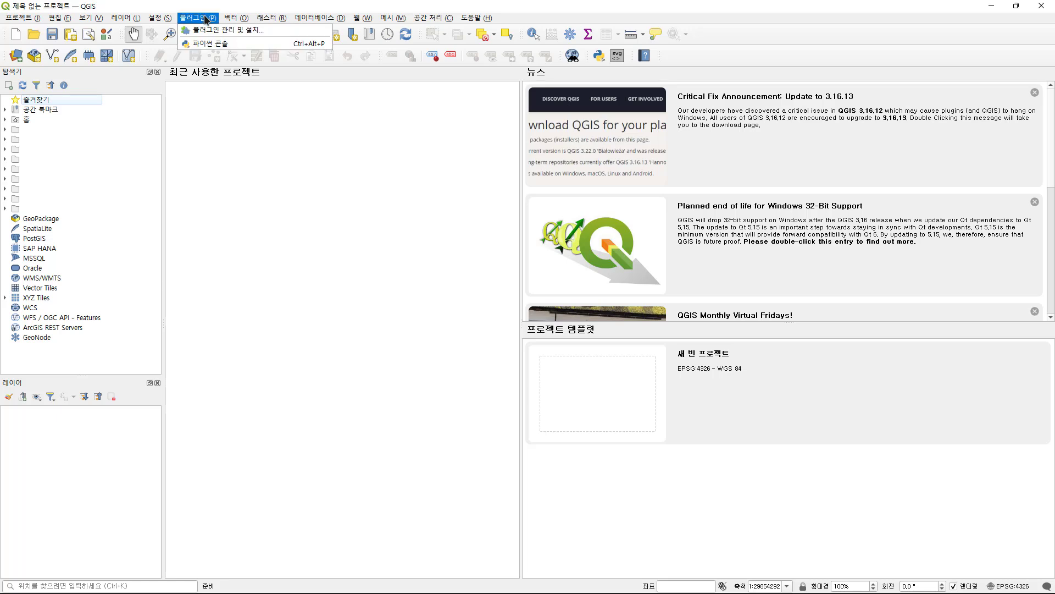
left_click(227, 30)
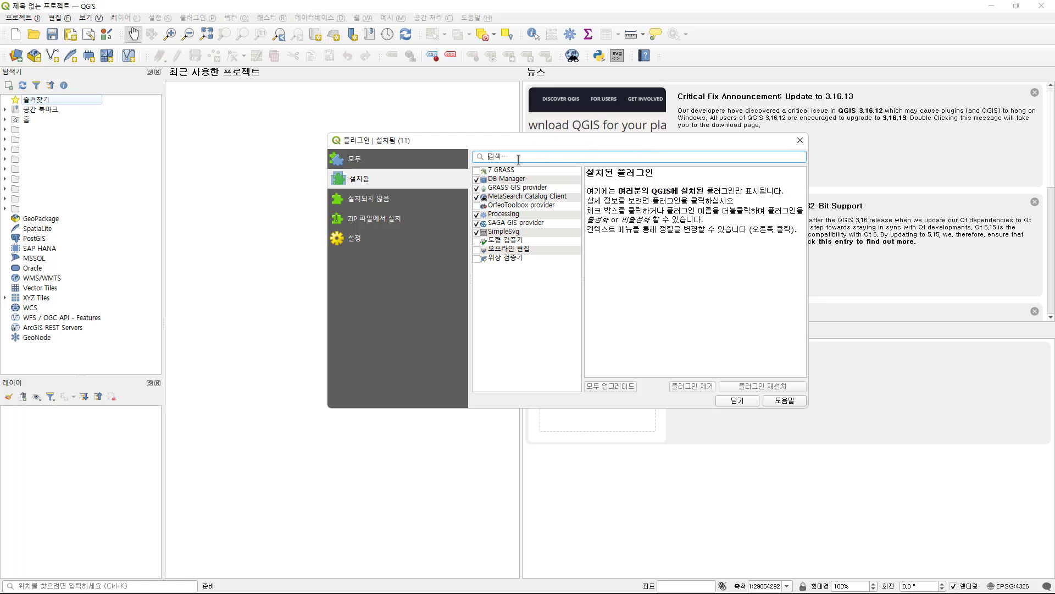
left_click(737, 400)
In QGIS, search all plugins for svg and check the details of the SimpleSvg plugin
left_click(208, 20)
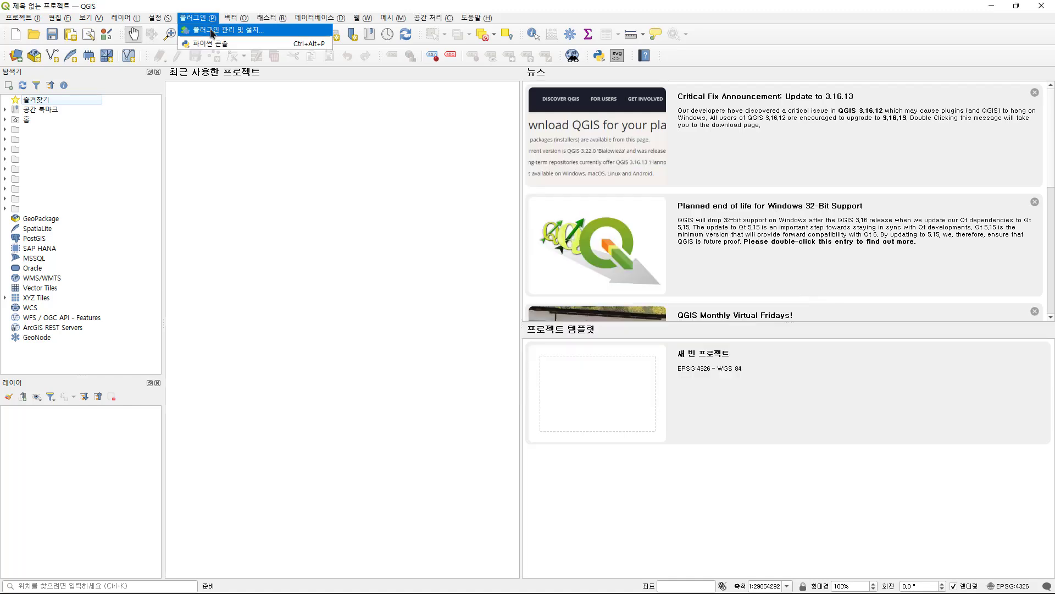
left_click(210, 30)
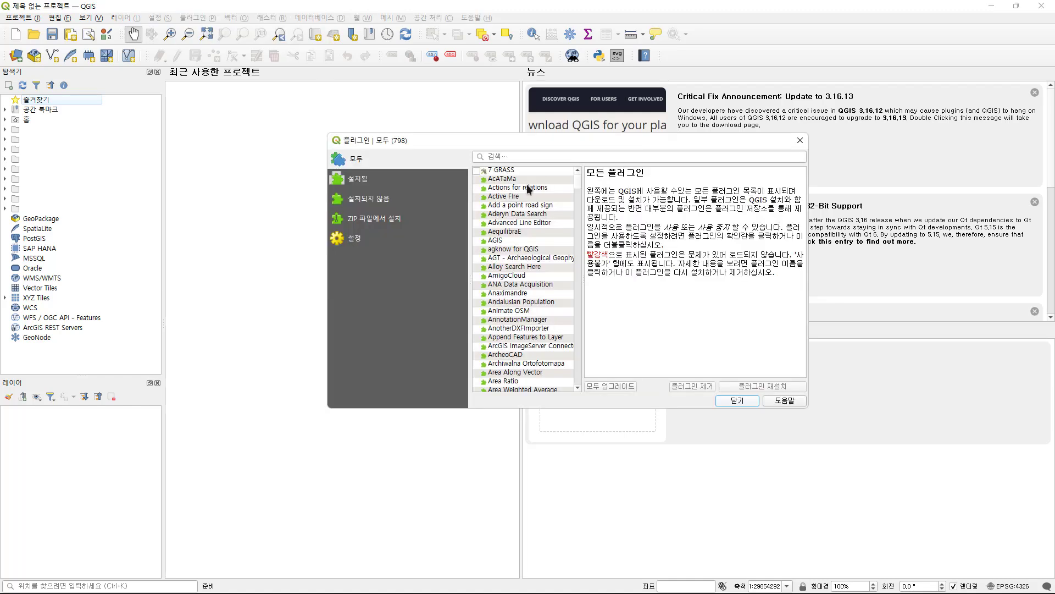
left_click(509, 156)
type("svg")
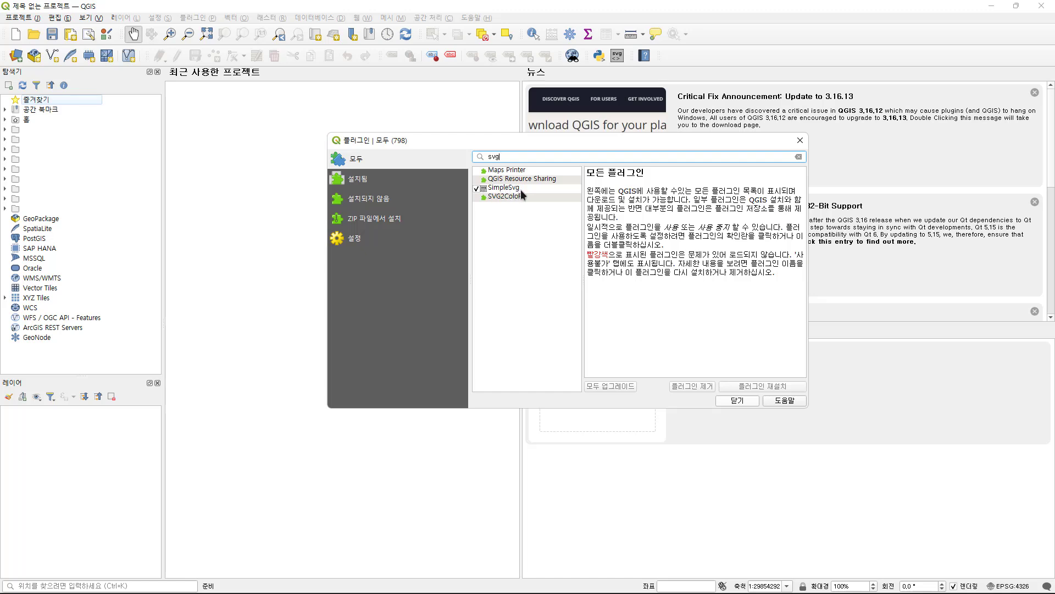
left_click(498, 189)
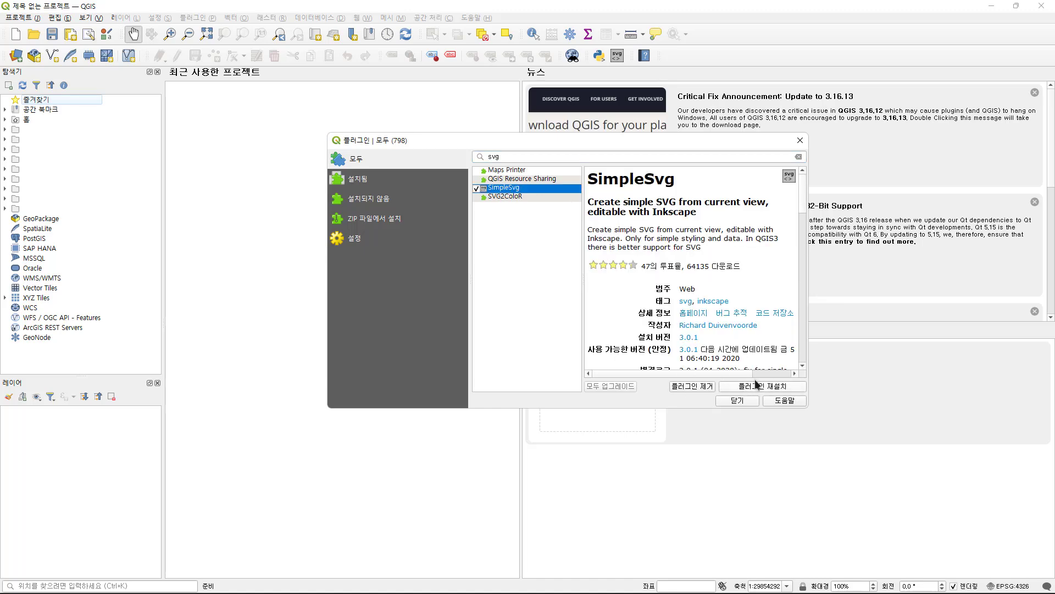
left_click(747, 401)
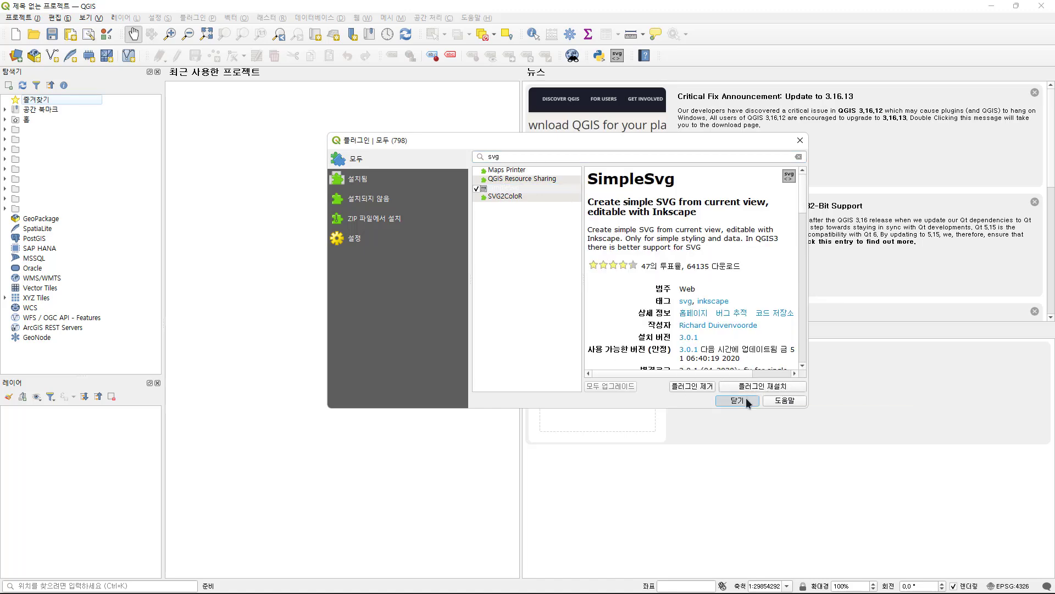
left_click(617, 57)
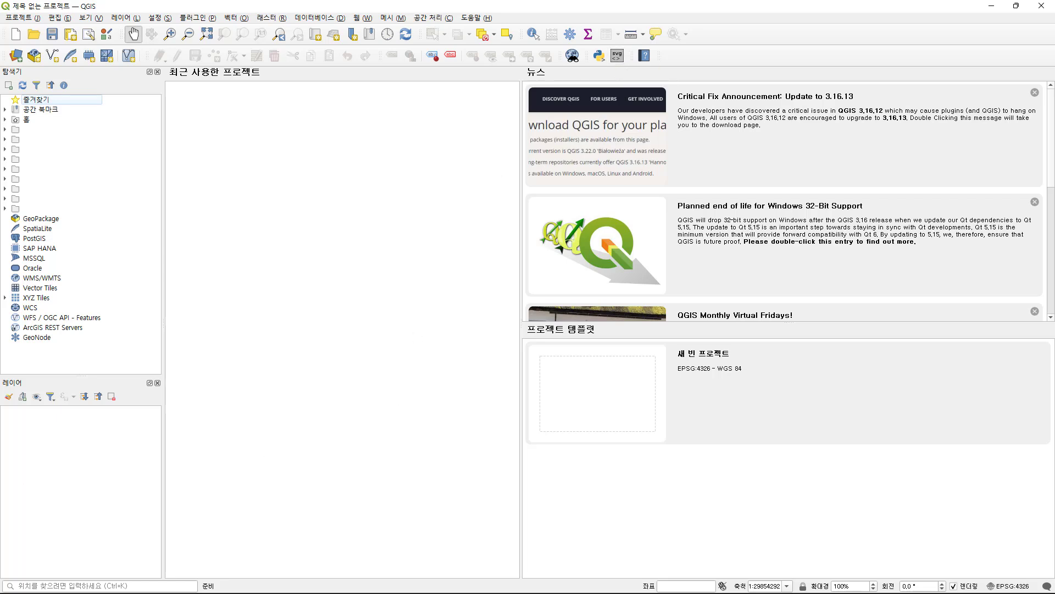
Add the TL_SCCO_EMD boundary shapefile to the empty QGIS project as a layer and inspect its southeastern area
left_click_drag(1, 456, 408, 290)
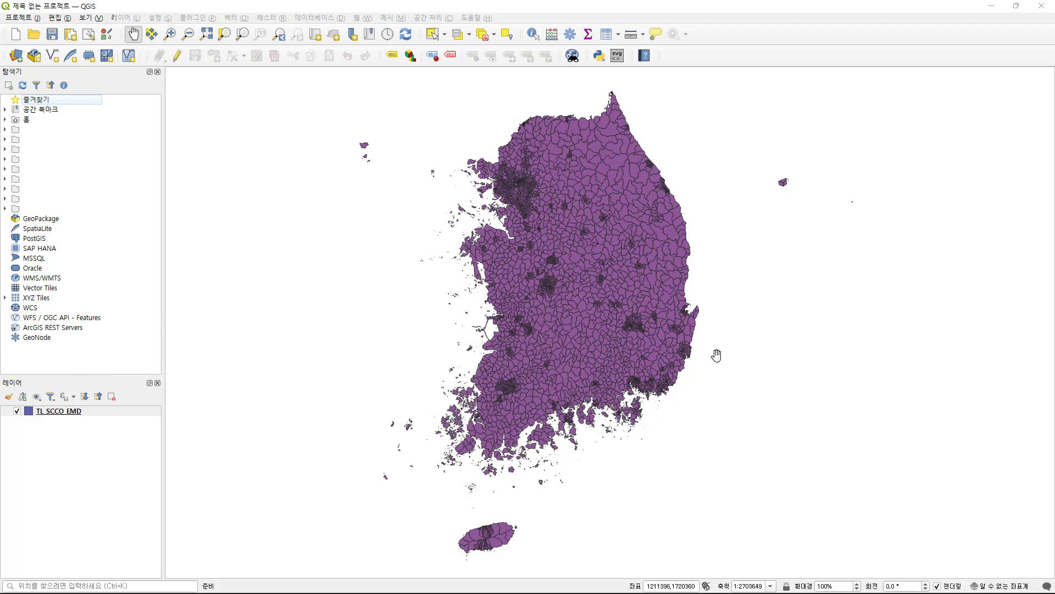
scroll(715, 353, "up", 2)
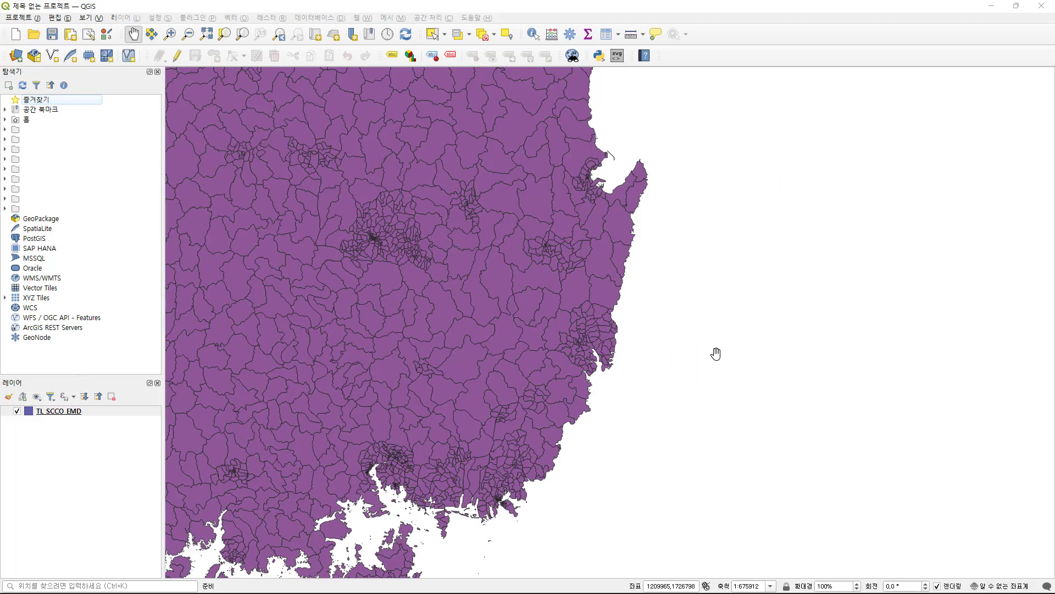
scroll(716, 353, "down", 3)
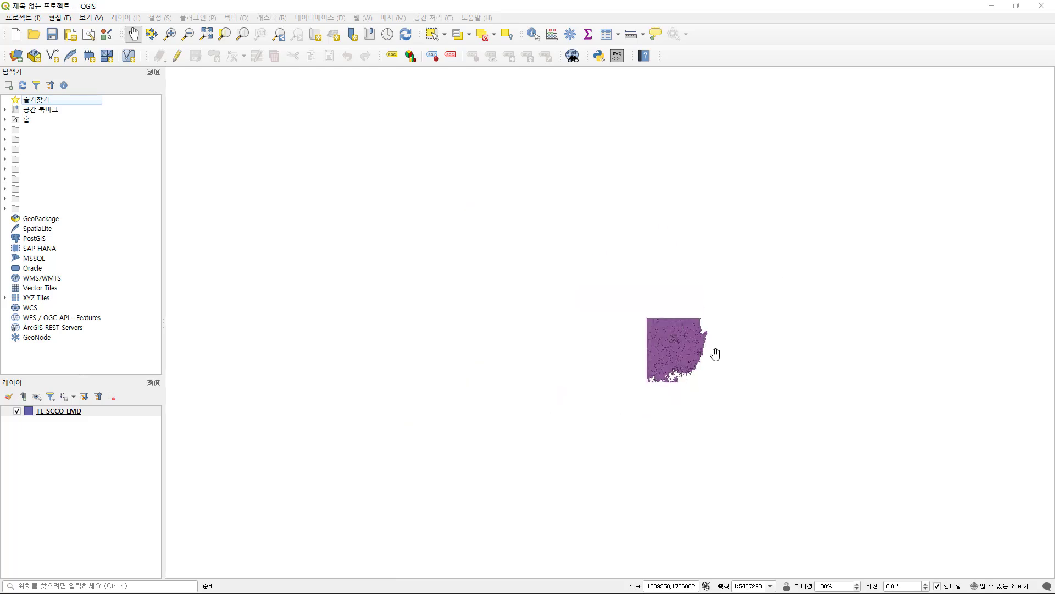
scroll(755, 370, "up", 1)
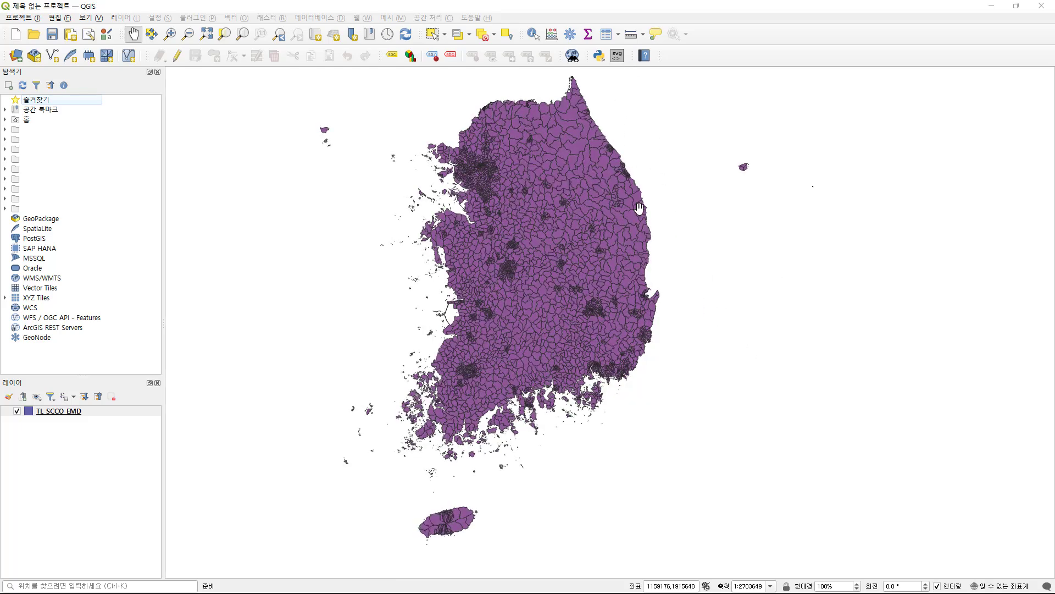
scroll(651, 311, "up", 3)
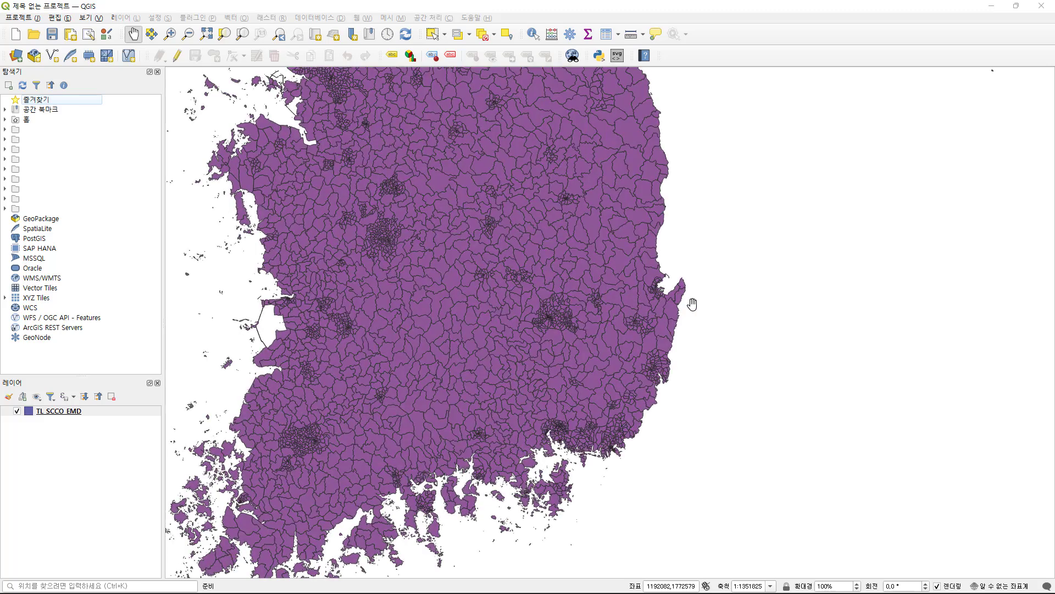
Frame the Gyeongju area in the QGIS map view, checking its outline against the Gyeongju map on Wikimedia Commons
scroll(556, 318, "up", 1)
left_click_drag(556, 318, 659, 273)
scroll(638, 267, "down", 1)
scroll(615, 274, "up", 1)
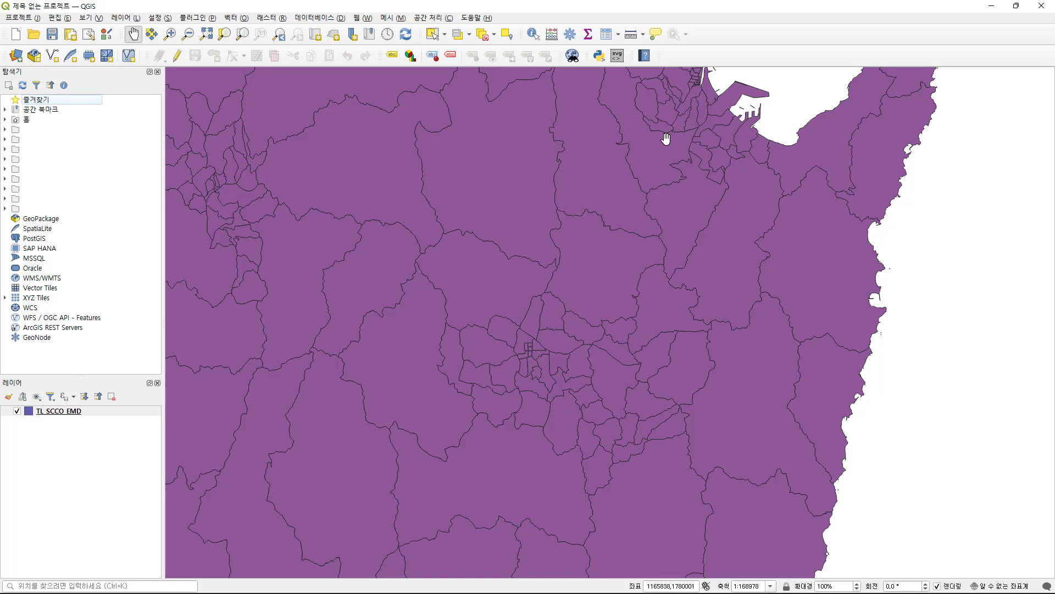
left_click_drag(644, 183, 645, 218)
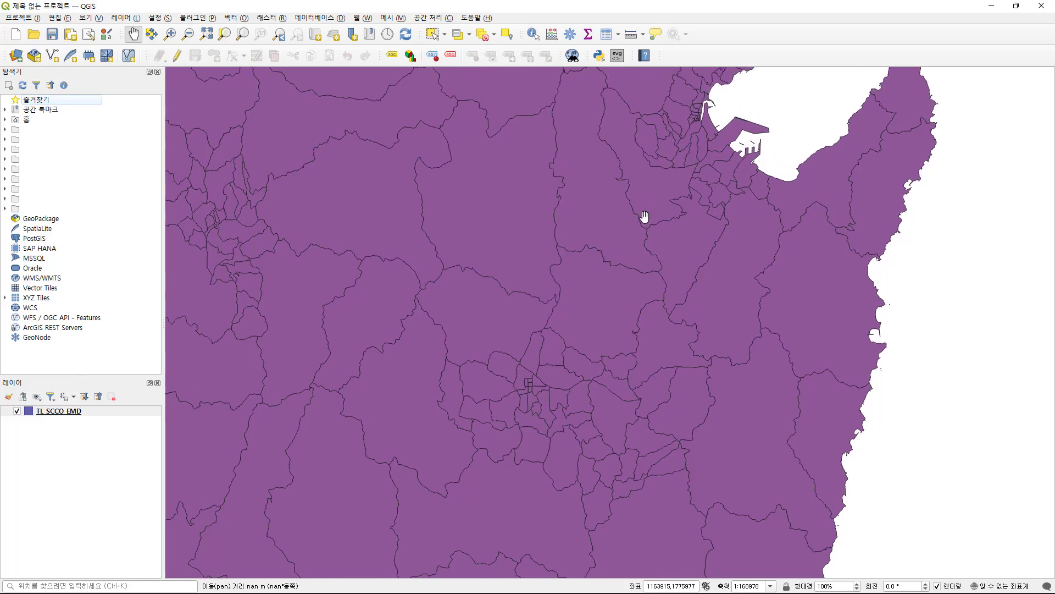
key("alt+Tab")
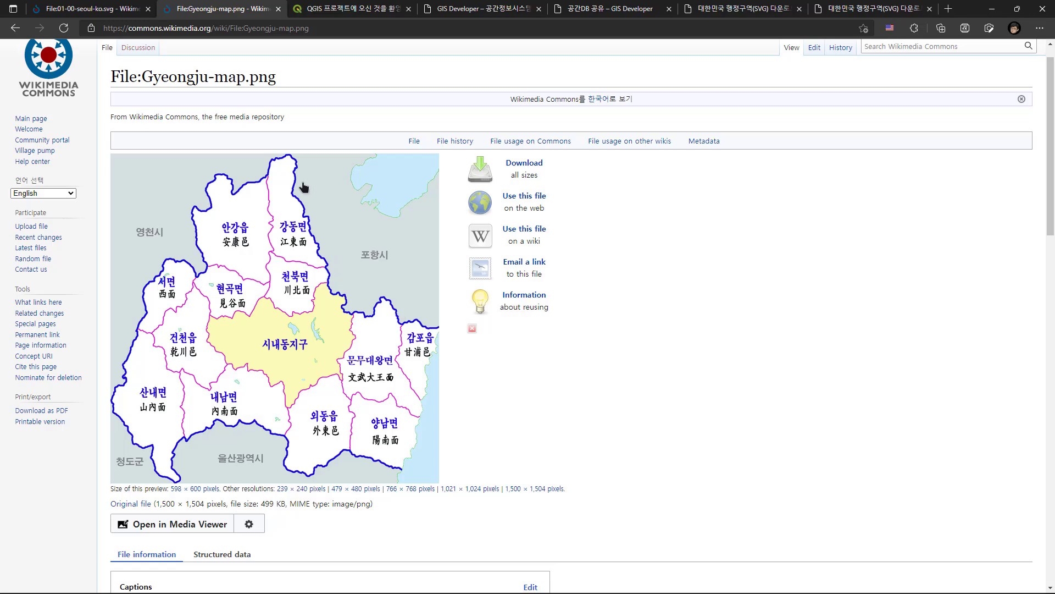
key("alt+Tab")
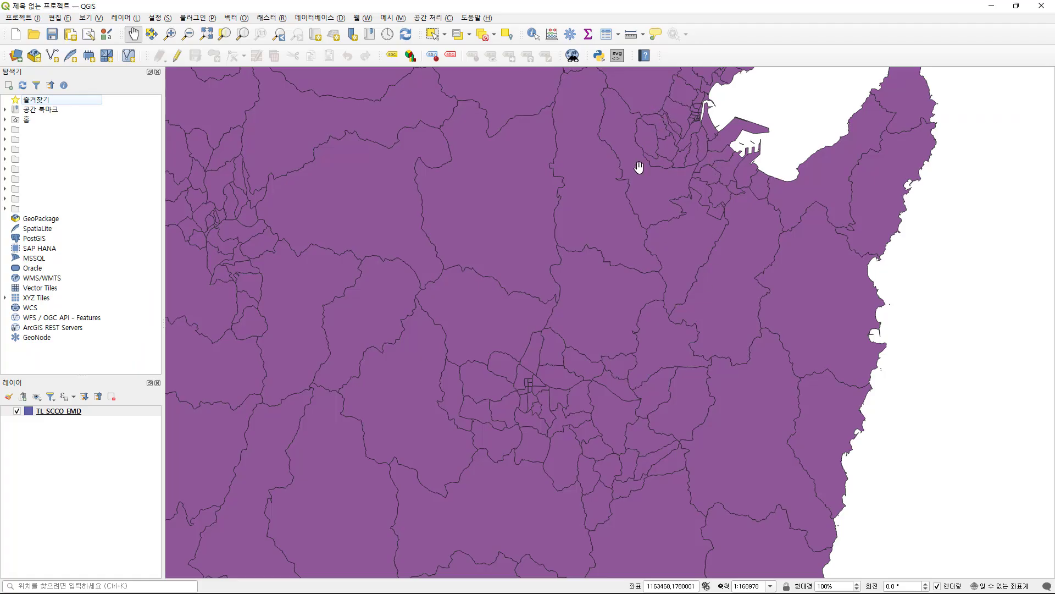
Export only the features in the current map view to the desktop as gj.svg with the SimpleSvg plugin
left_click(618, 56)
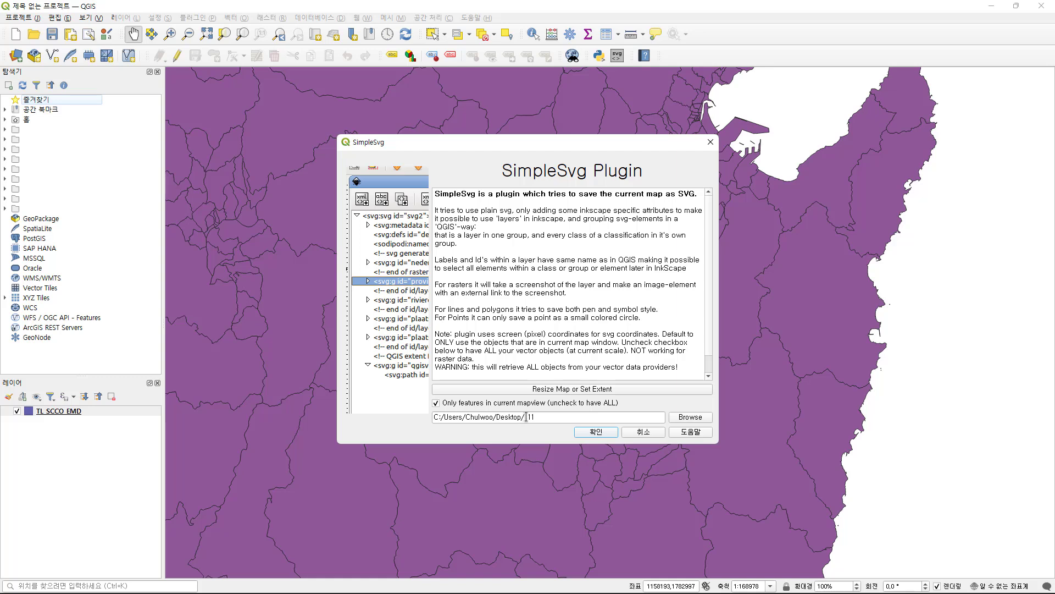
left_click_drag(526, 416, 600, 417)
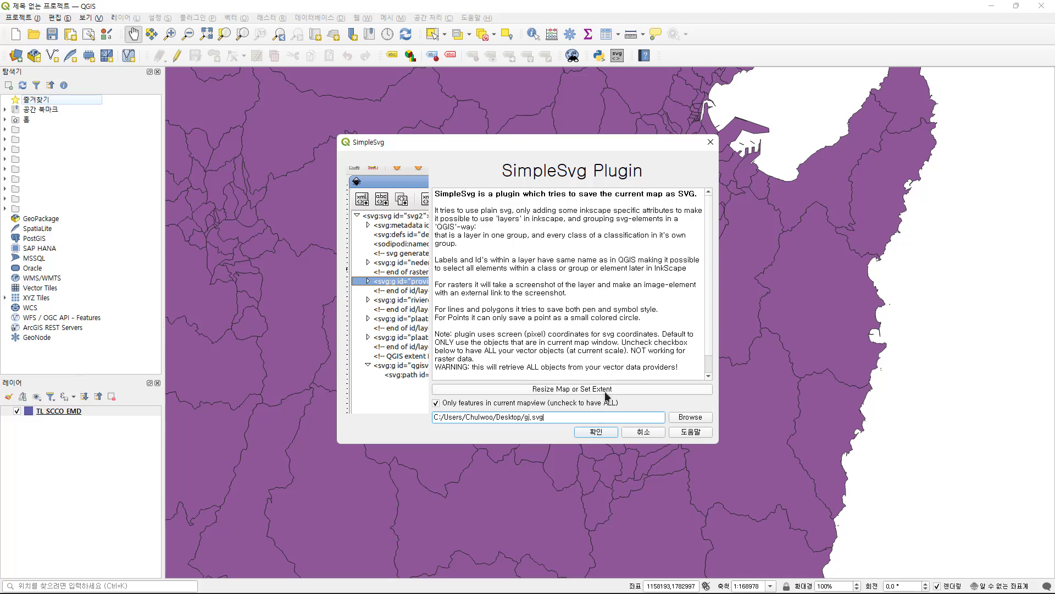
left_click(589, 434)
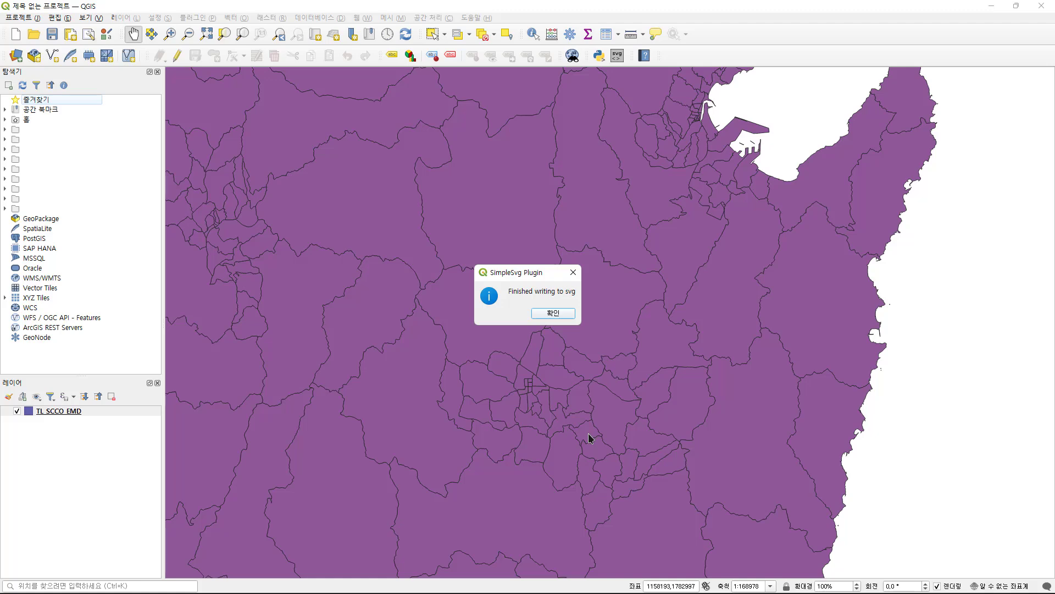
left_click(551, 313)
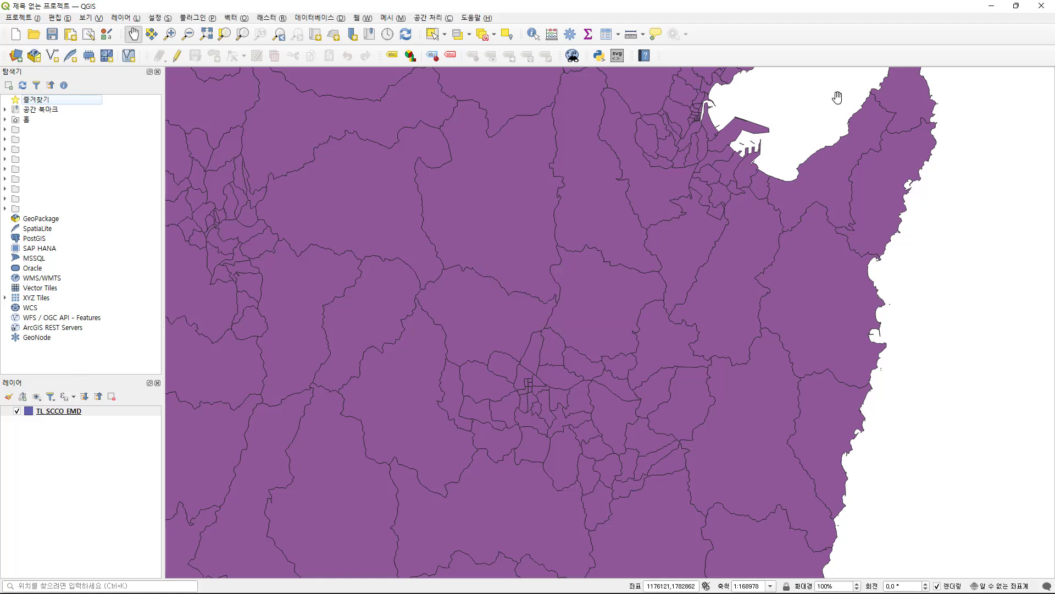
Switch to PowerPoint and insert the exported gj.svg map on the empty slide 5
left_click(993, 7)
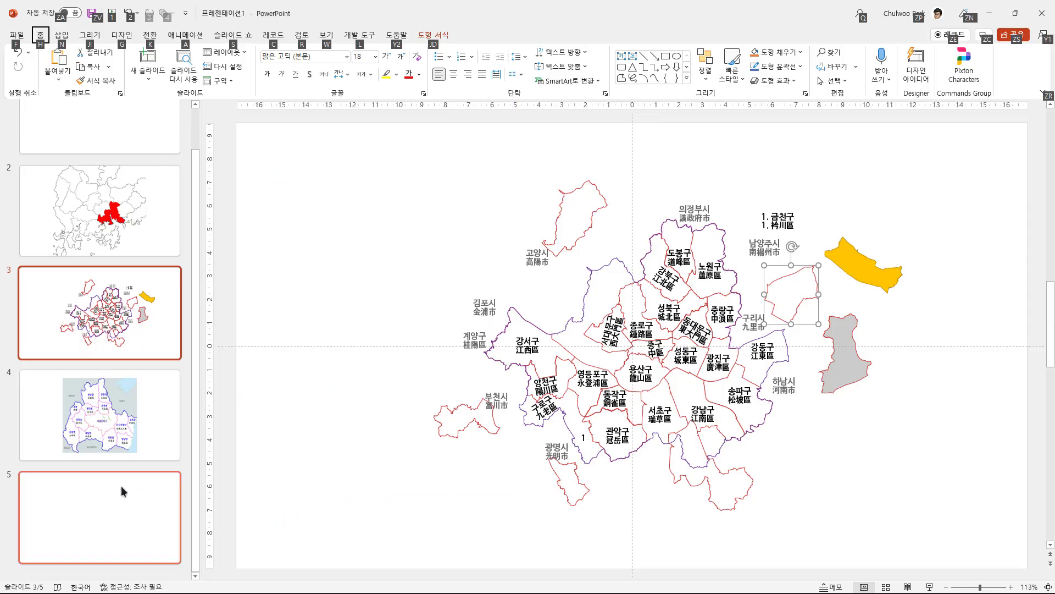
left_click(113, 498)
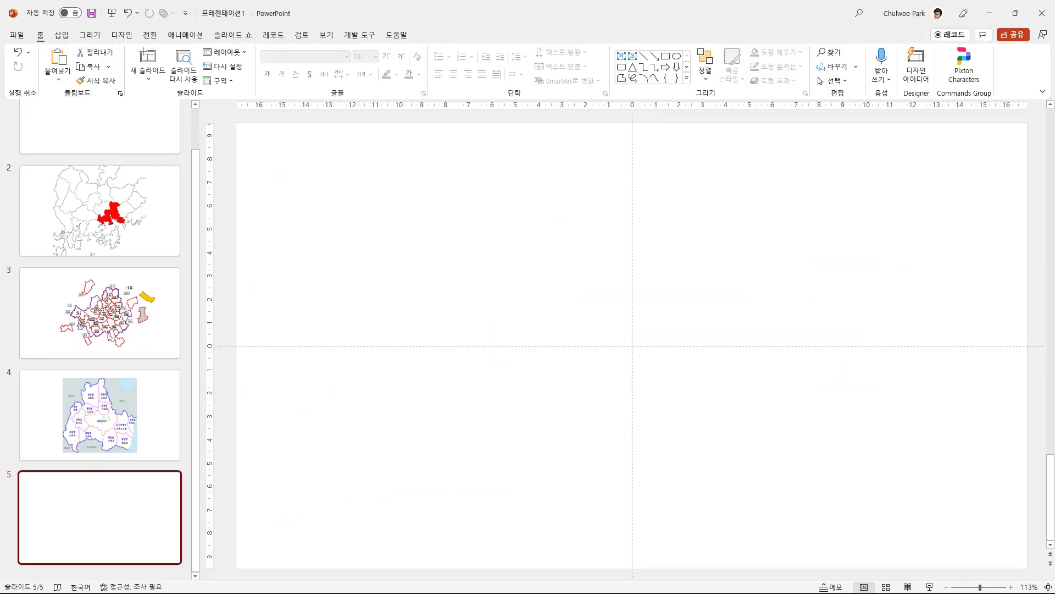
left_click_drag(224, 365, 610, 268)
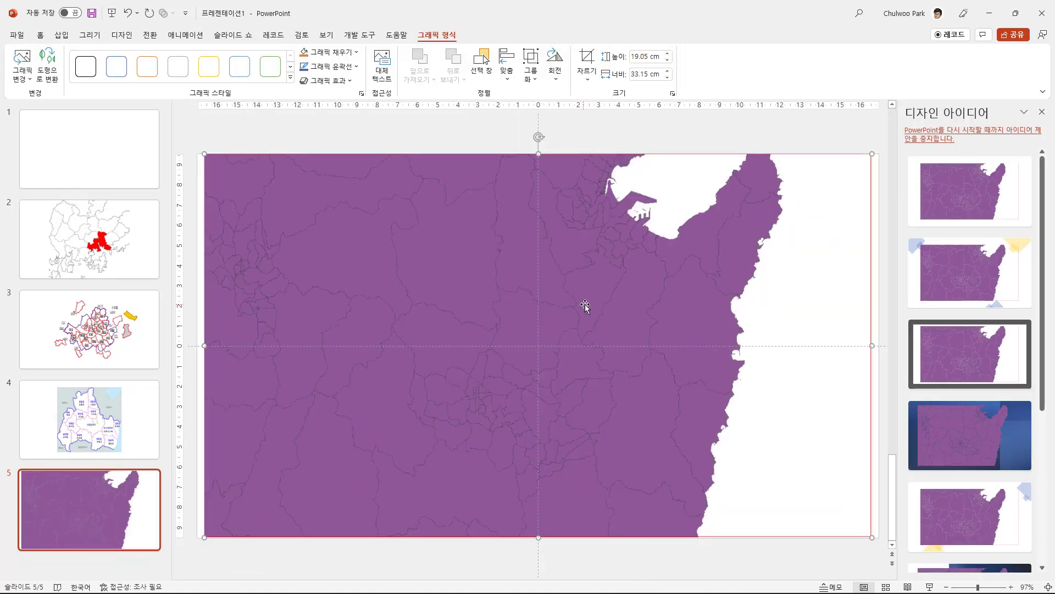
Convert the SVG map to shapes by ungrouping it, and ungroup it again into separate district shapes
right_click(465, 244)
mouse_move(530, 352)
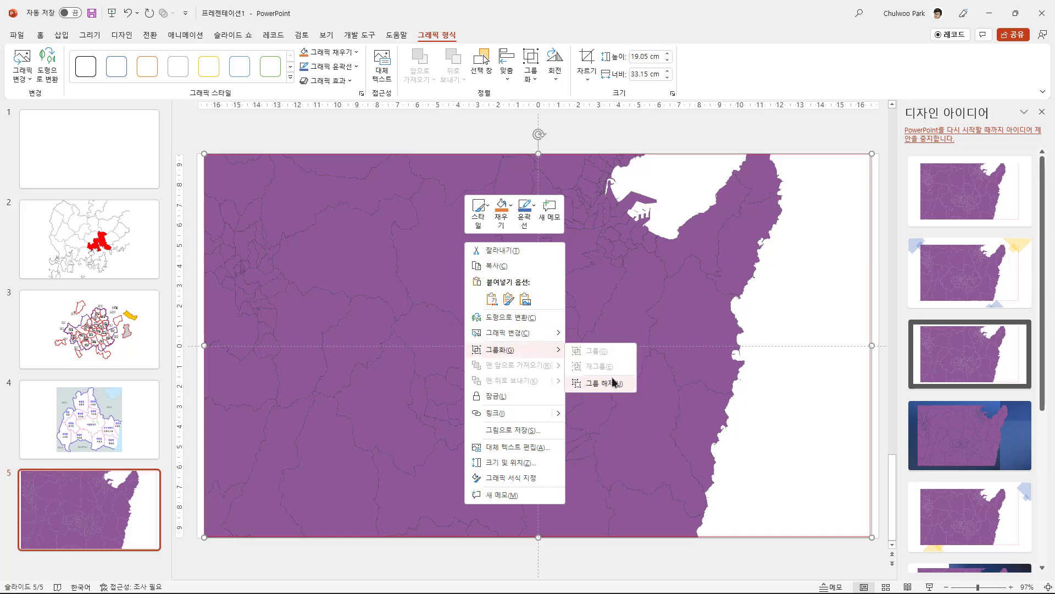
left_click(614, 383)
left_click(517, 332)
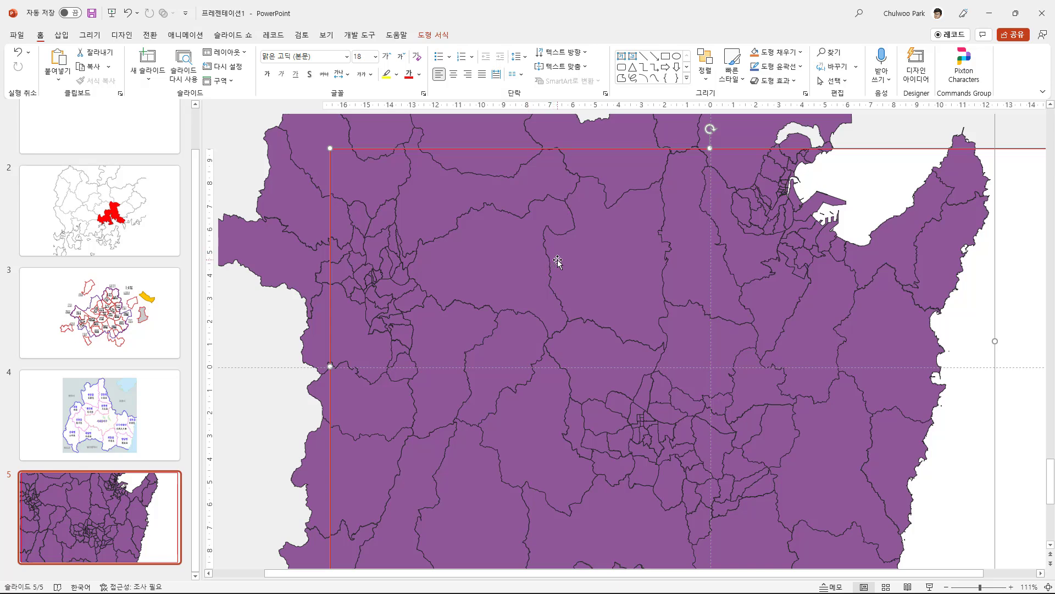
left_click(273, 360)
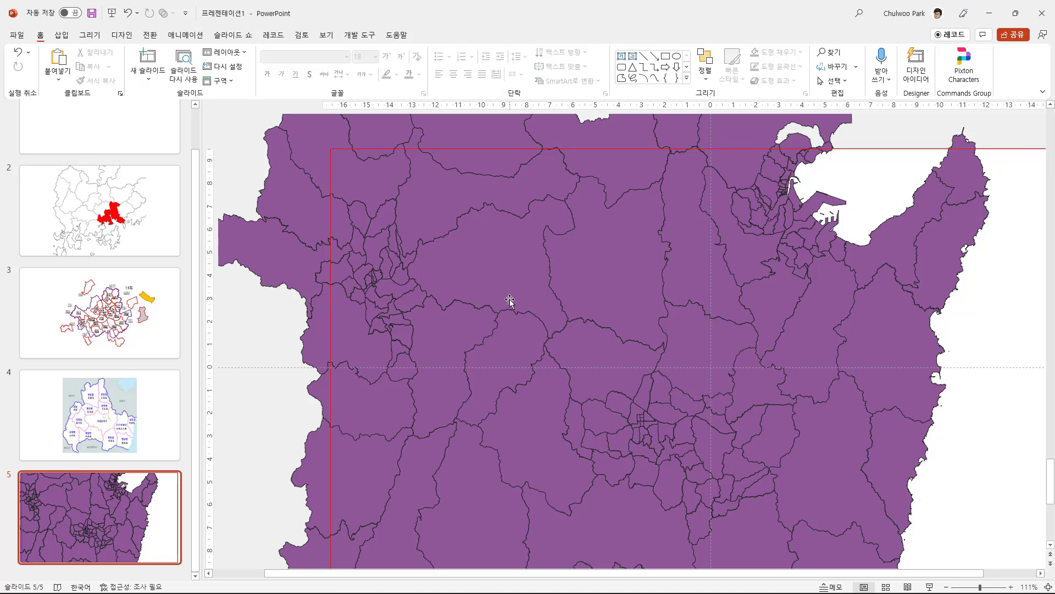
right_click(534, 281)
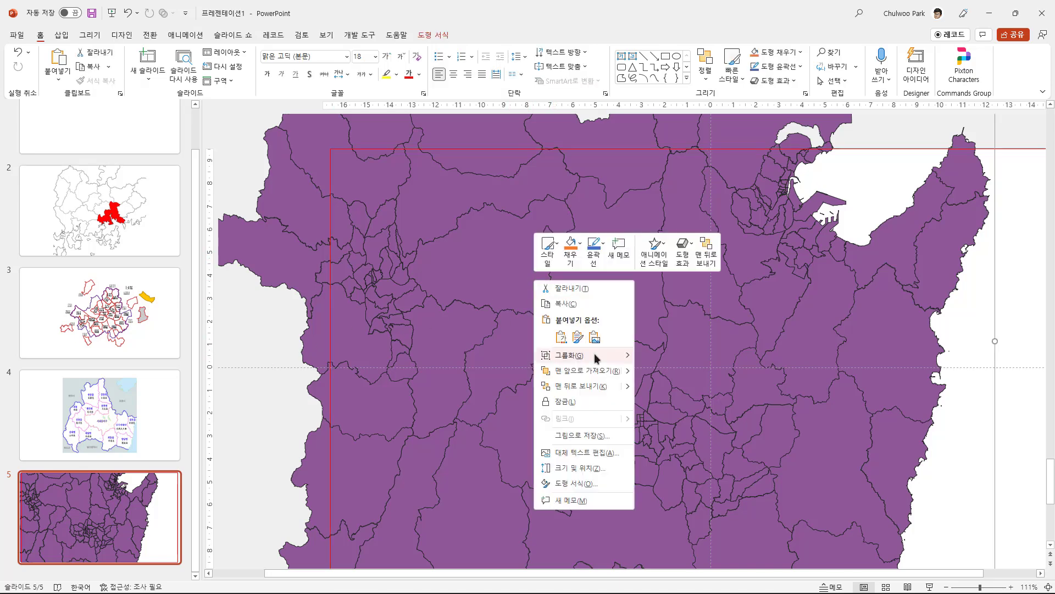
mouse_move(596, 355)
left_click(671, 389)
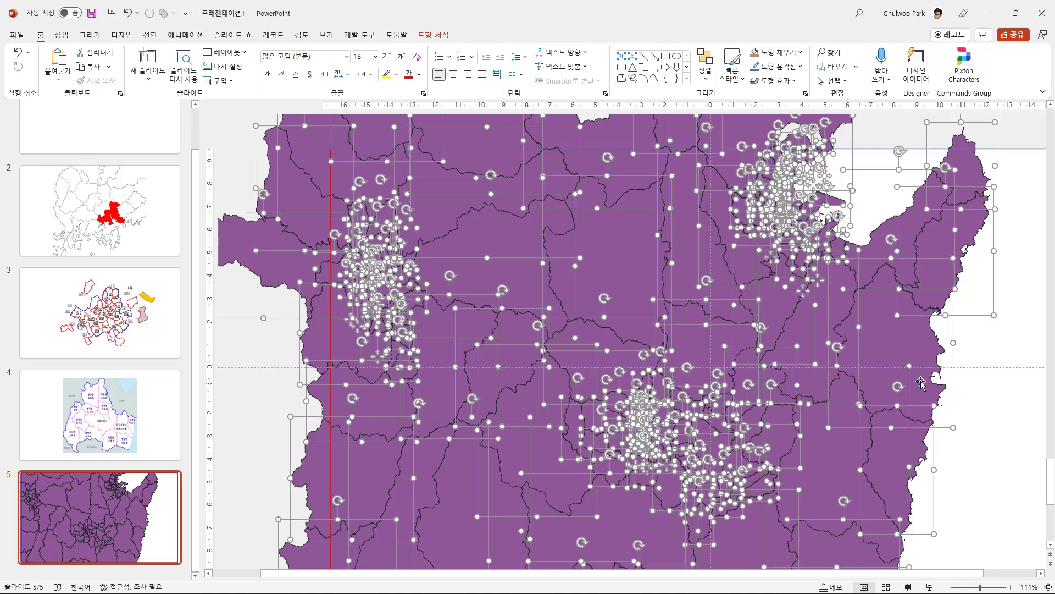
left_click(990, 371)
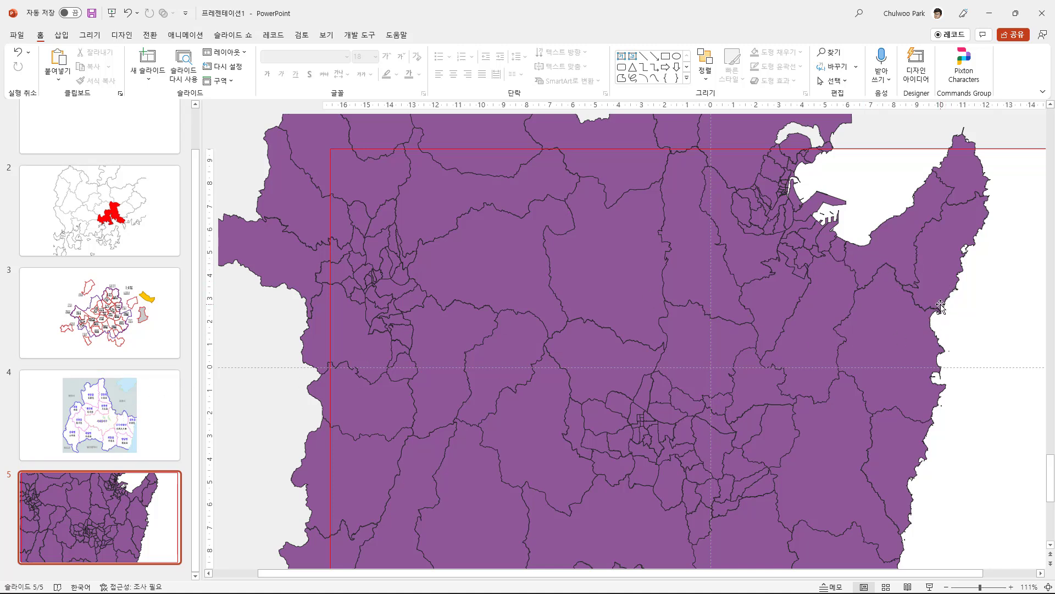
Delete the district shapes bordering Gyeongju to the northeast, north and northwest to isolate its outline
left_click(905, 349)
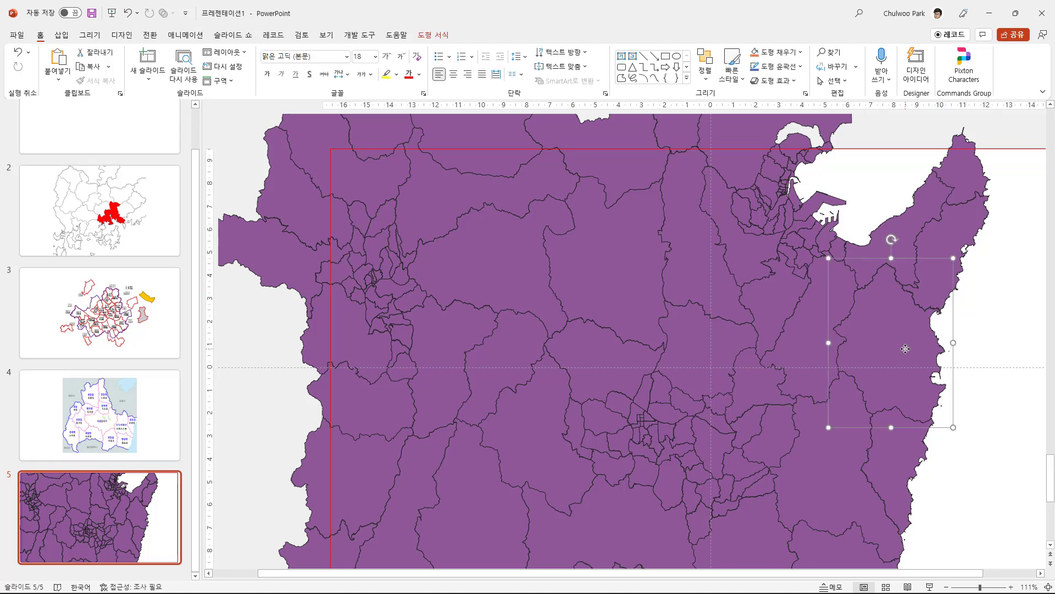
key("Delete")
left_click(812, 325)
key("Delete")
left_click(769, 263)
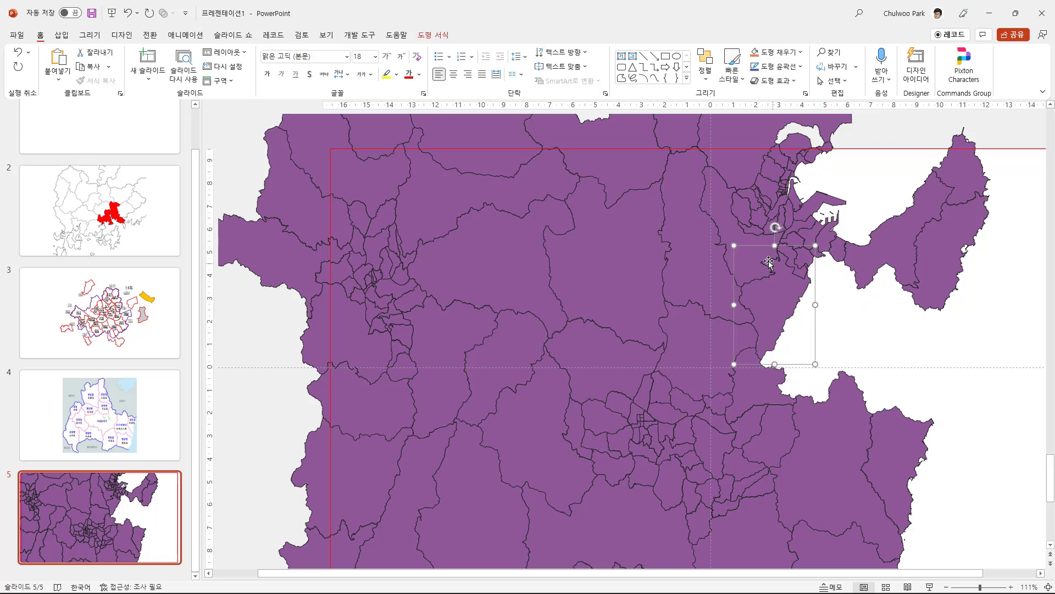
key("Delete")
left_click(765, 231)
key("Delete")
left_click(720, 220)
key("Delete")
left_click(720, 140)
key("Delete")
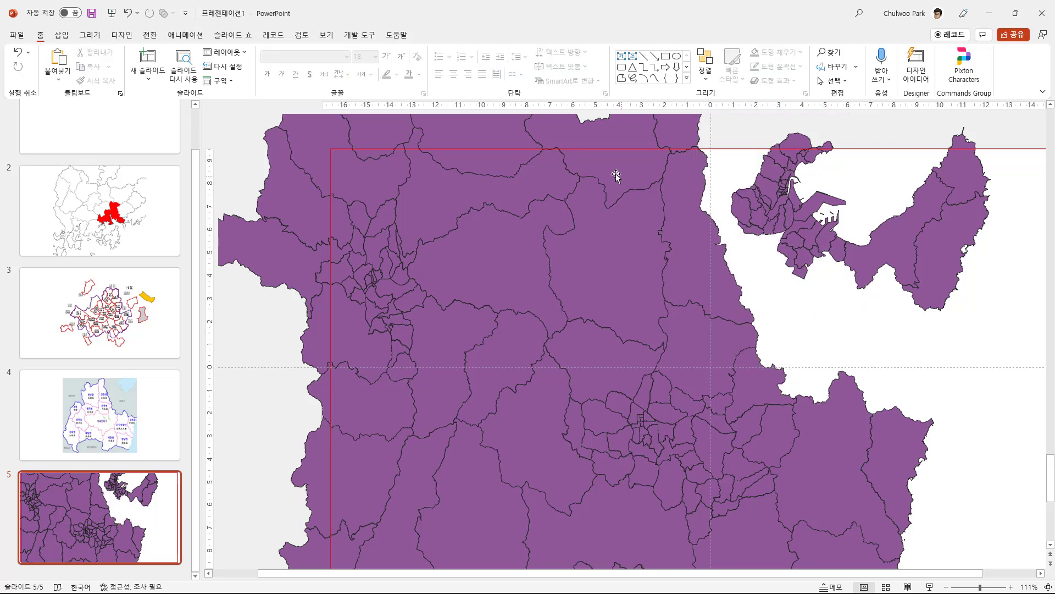
left_click(615, 174)
key("Delete")
left_click(478, 198)
key("Delete")
left_click(494, 330)
key("Delete")
scroll(824, 483, "down", 2)
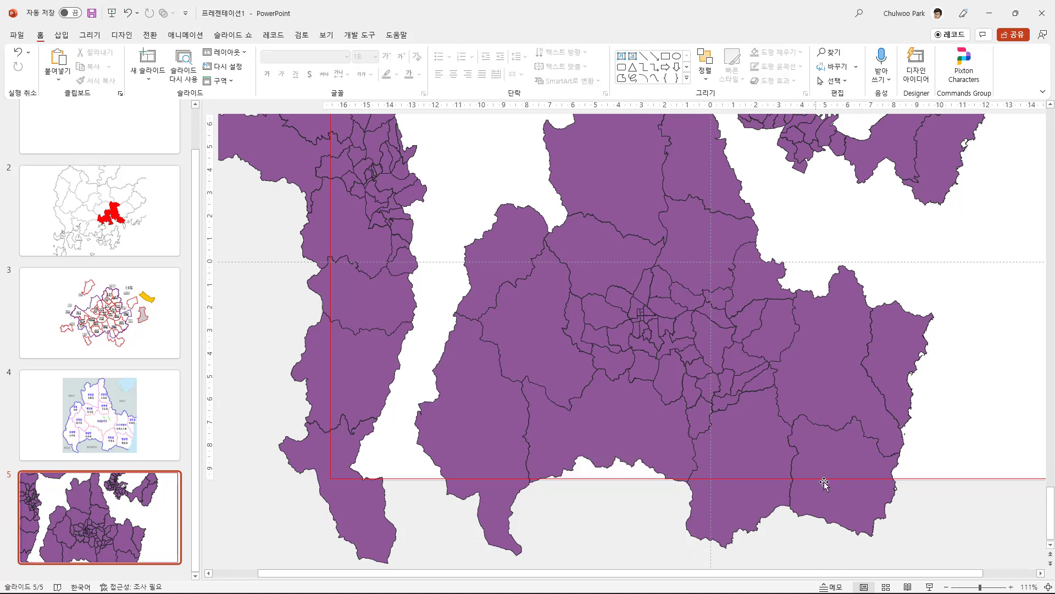
scroll(983, 305, "up", 2)
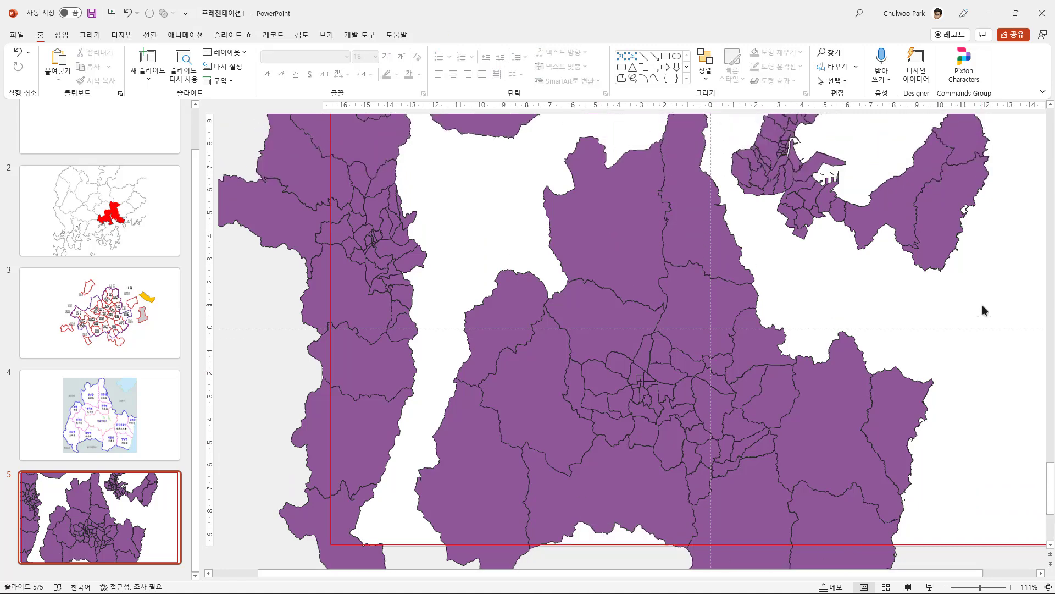
Delete the slide-sized frame and all leftover district shapes northeast and west of Gyeongju
left_click(901, 269)
scroll(902, 269, "down", 3, "ctrl")
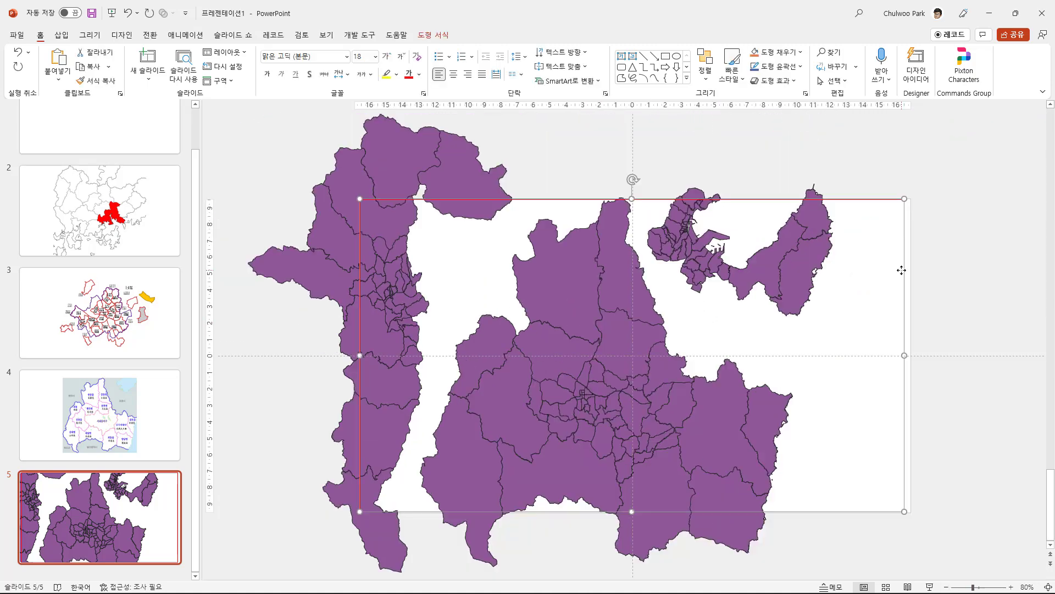
left_click(899, 271)
left_click_drag(957, 333, 701, 170)
left_click_drag(636, 152, 760, 304)
key("Delete")
left_click_drag(242, 577, 431, 213)
key("Delete")
left_click(431, 213)
key("Delete")
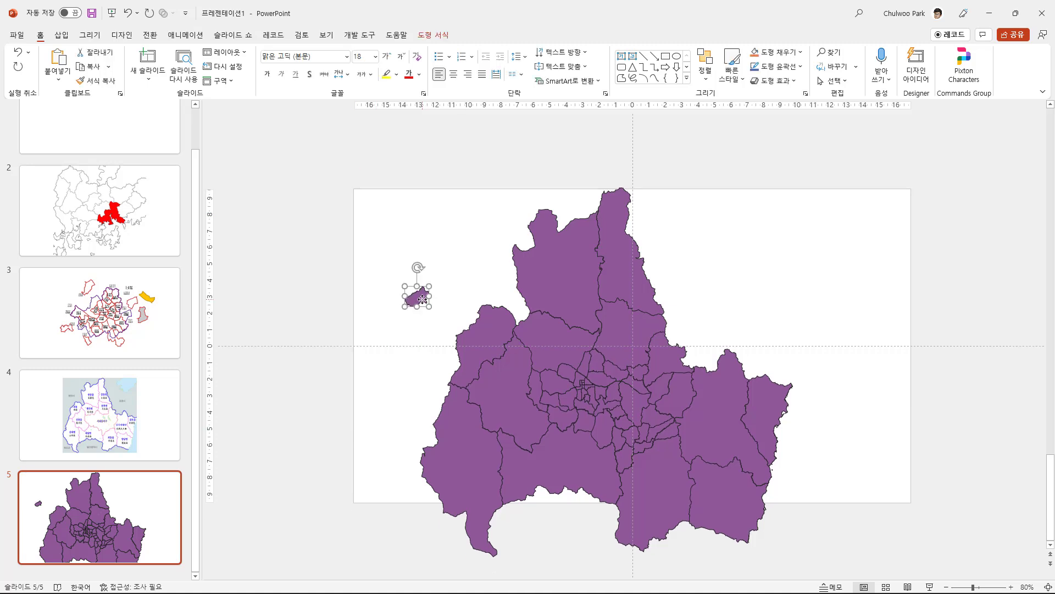
key("Delete")
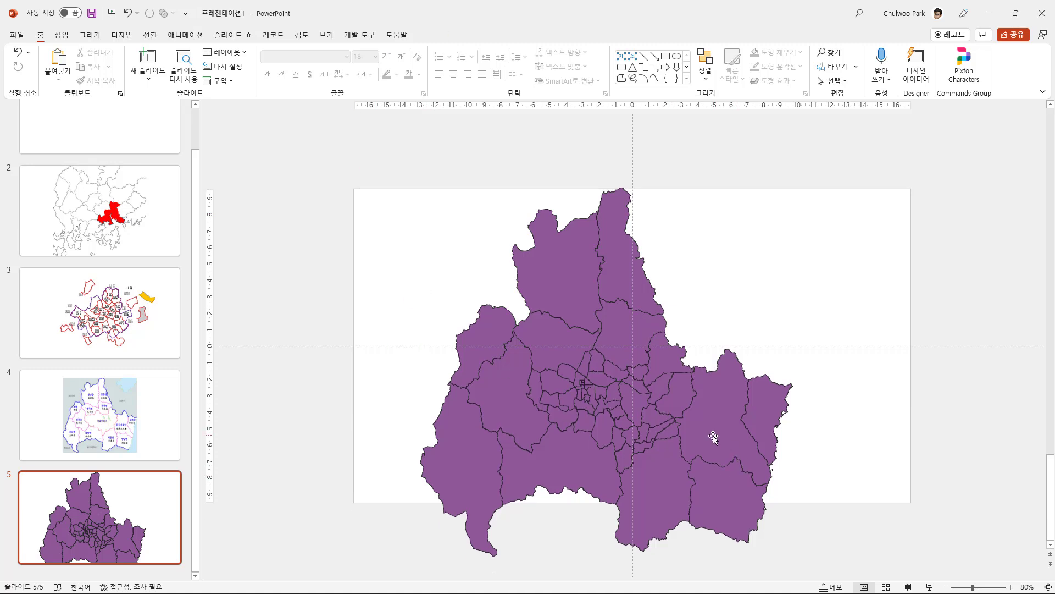
Compare the remaining map with the Gyeongju reference image on slide 4 and check the small central district shapes
left_click(99, 428)
key("Down")
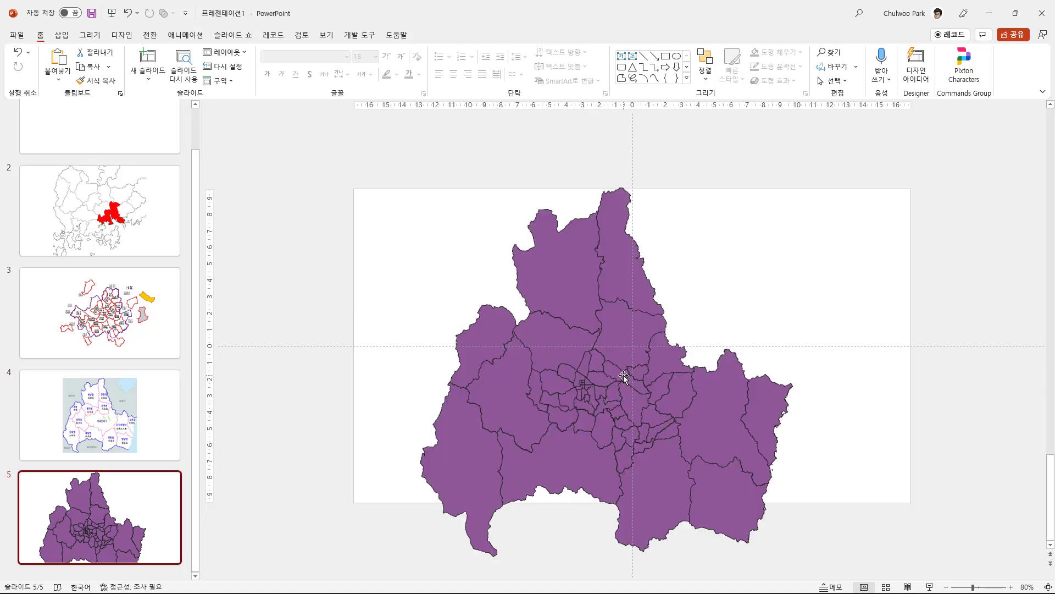
left_click(615, 371)
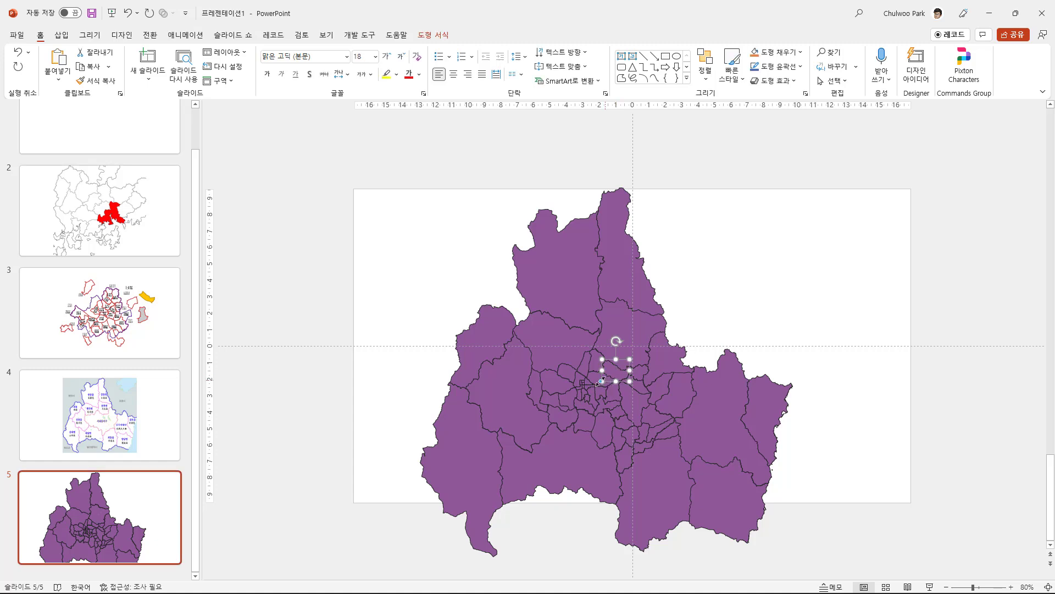
left_click(611, 407)
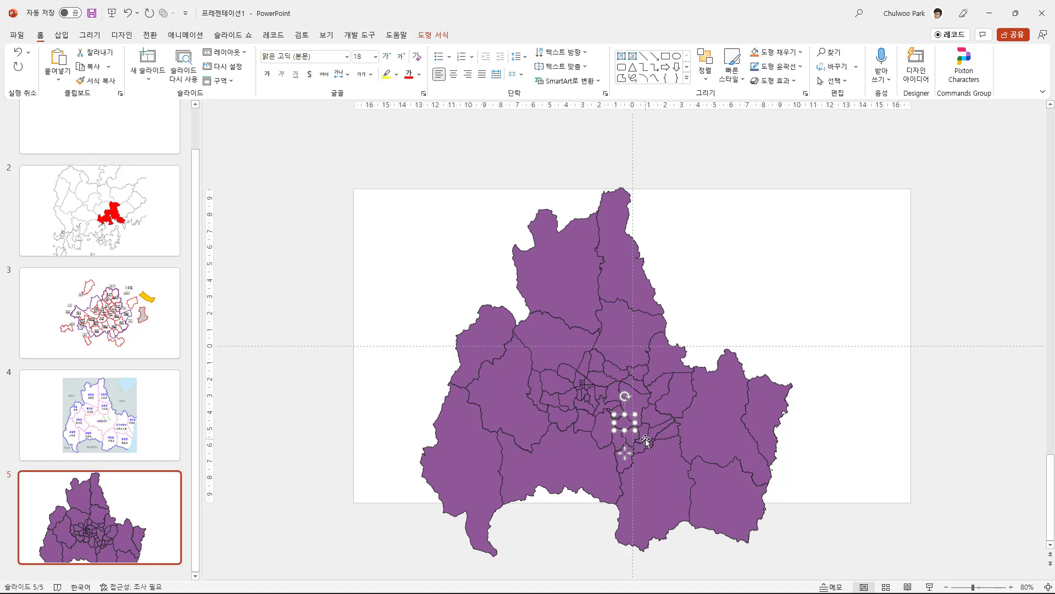
left_click(876, 557)
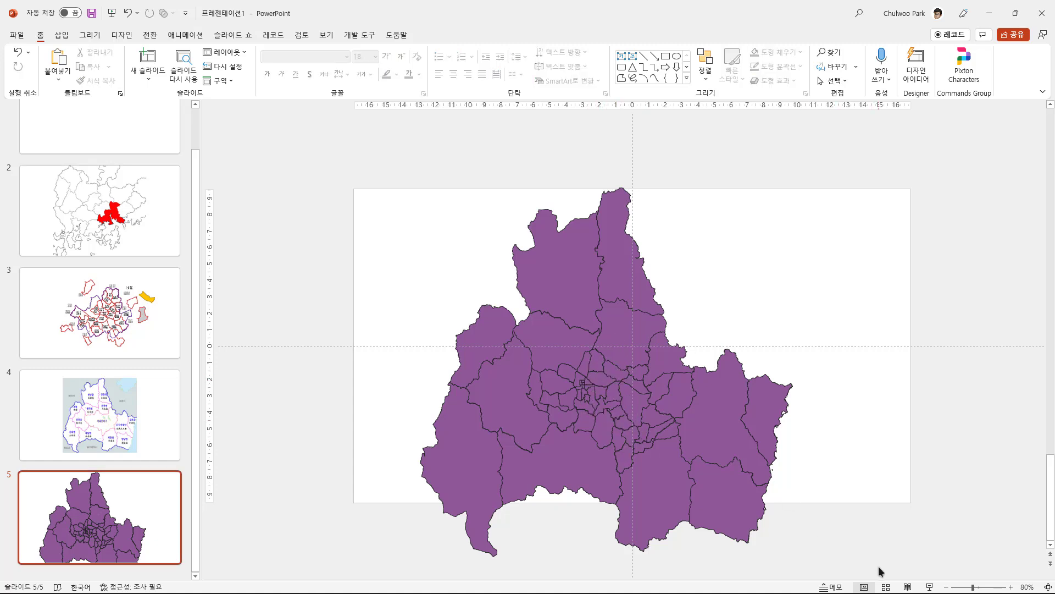
Group all Gyeongju district shapes, scale the group to about 15.3 × 15.5 cm and center it on the slide
left_click_drag(879, 567, 369, 141)
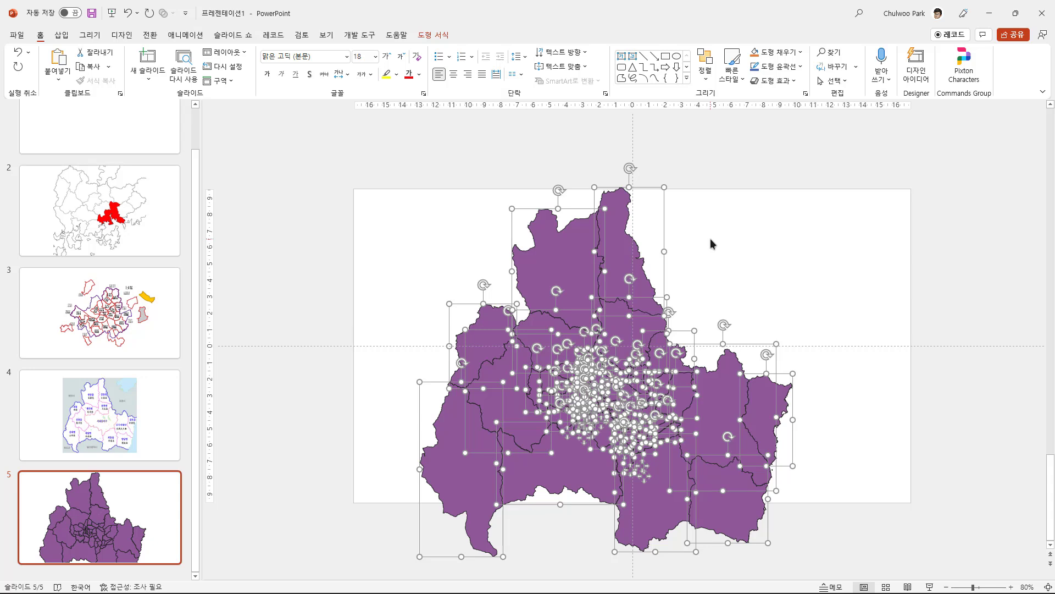
key("ctrl+g")
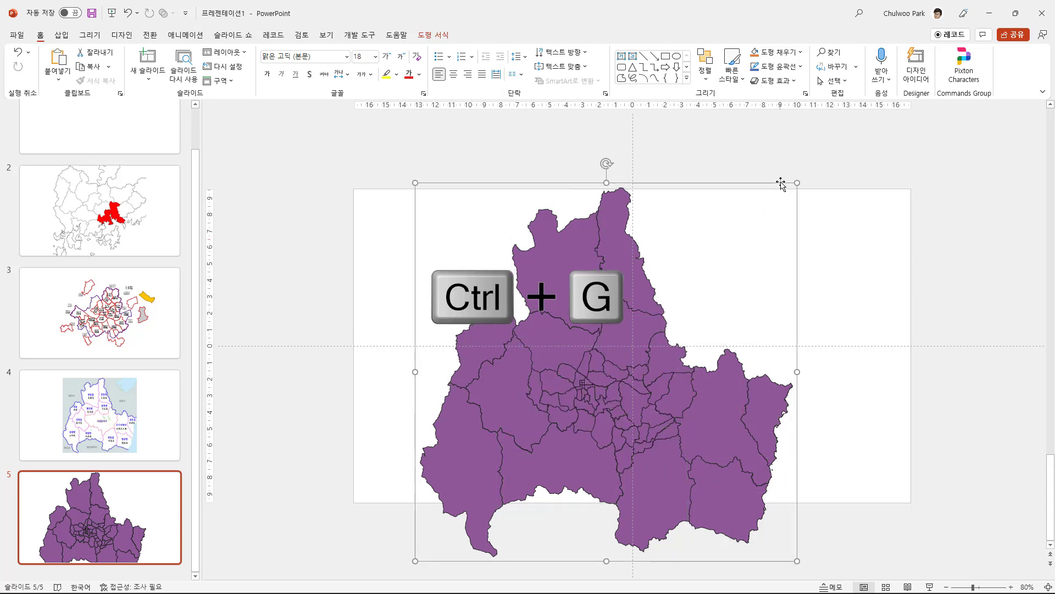
left_click_drag(798, 181, 676, 297)
left_click_drag(566, 463, 652, 381)
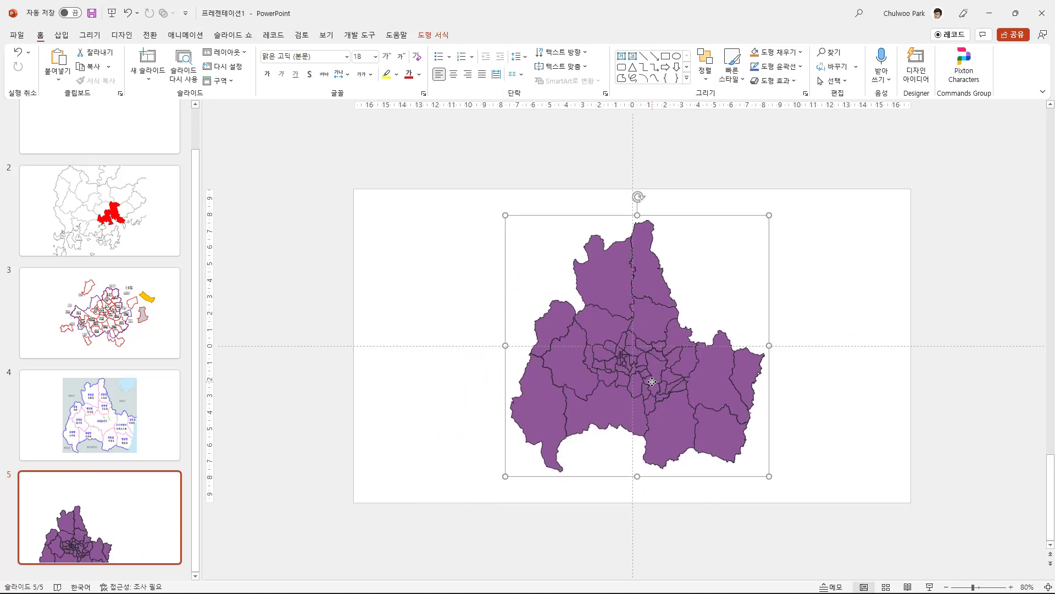
Give the Gyeongju map group a blue fill with white outlines, and ungroup it into individual districts
left_click(439, 36)
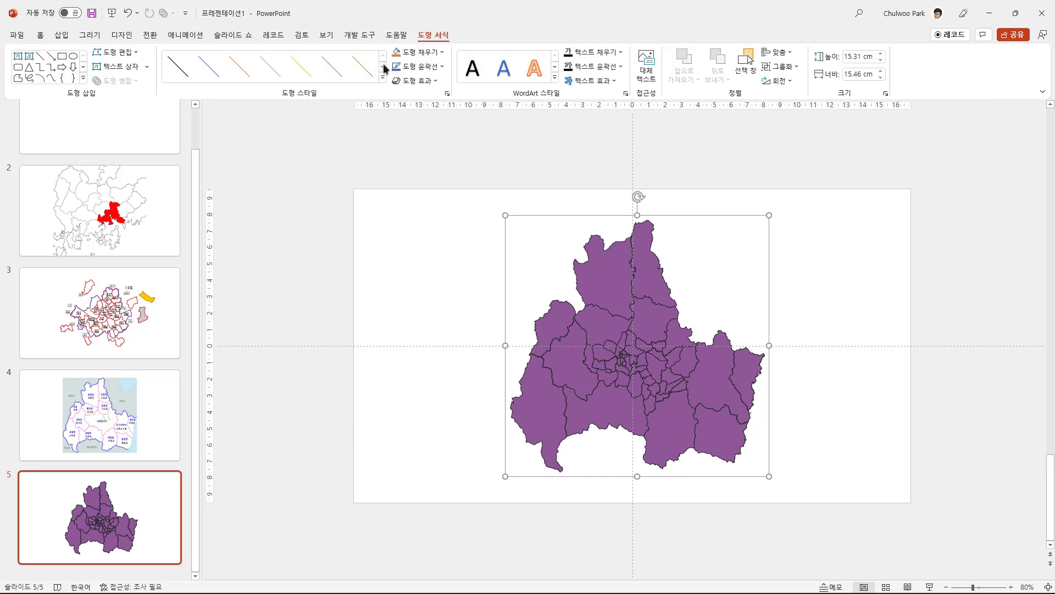
left_click(443, 64)
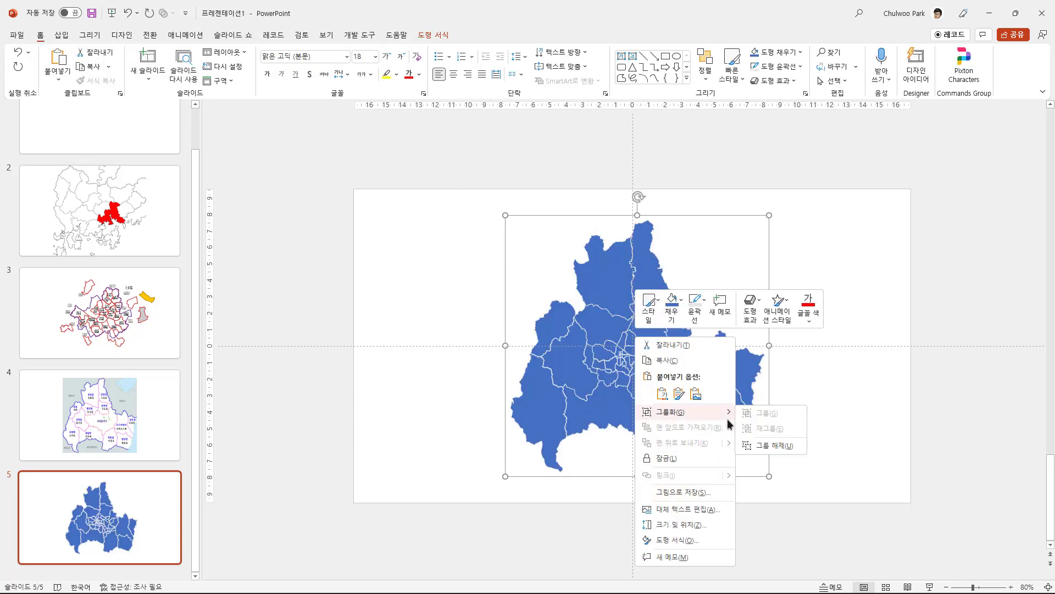
left_click(772, 444)
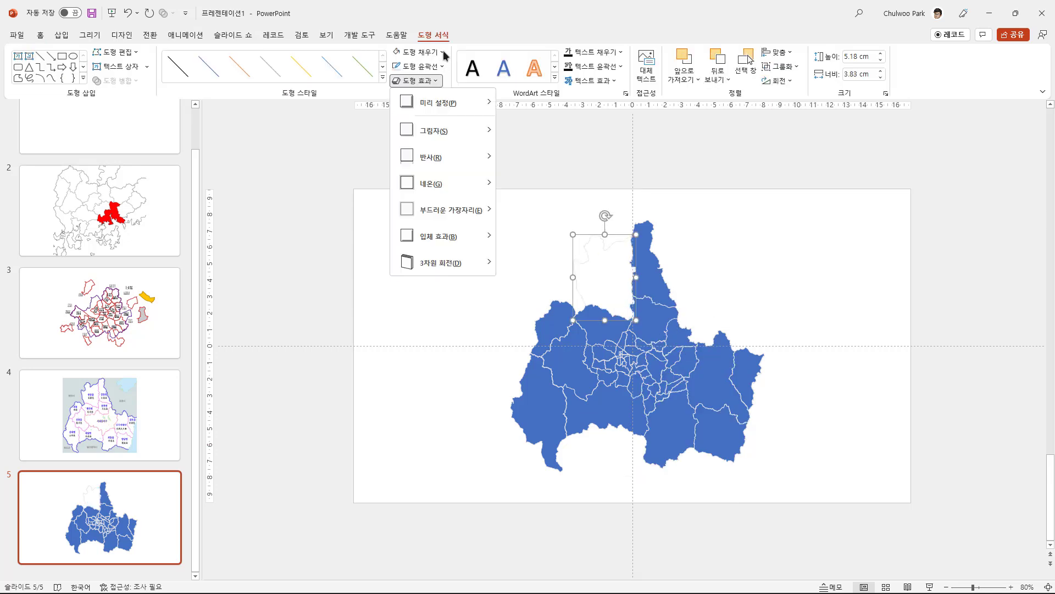
Fill the unfilled northwestern district of the Gyeongju map with light orange
left_click(443, 52)
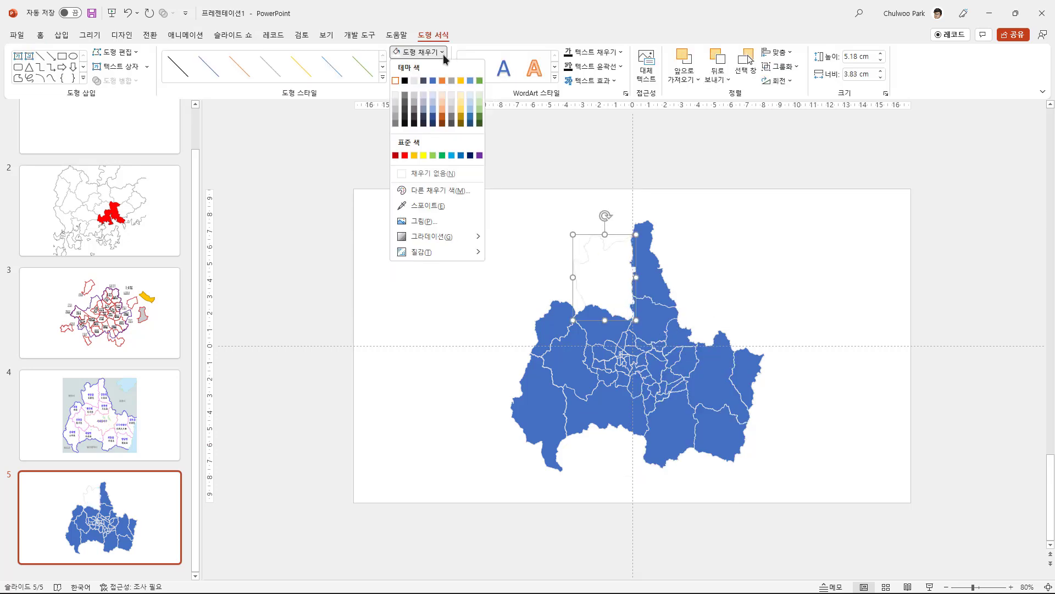
left_click(447, 114)
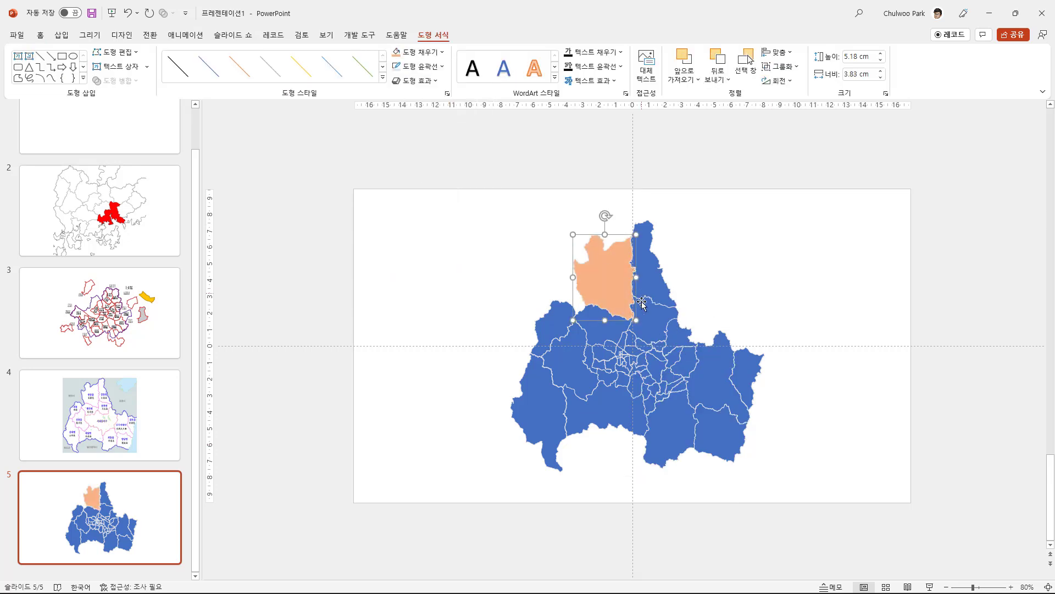
left_click(588, 360)
left_click(773, 400)
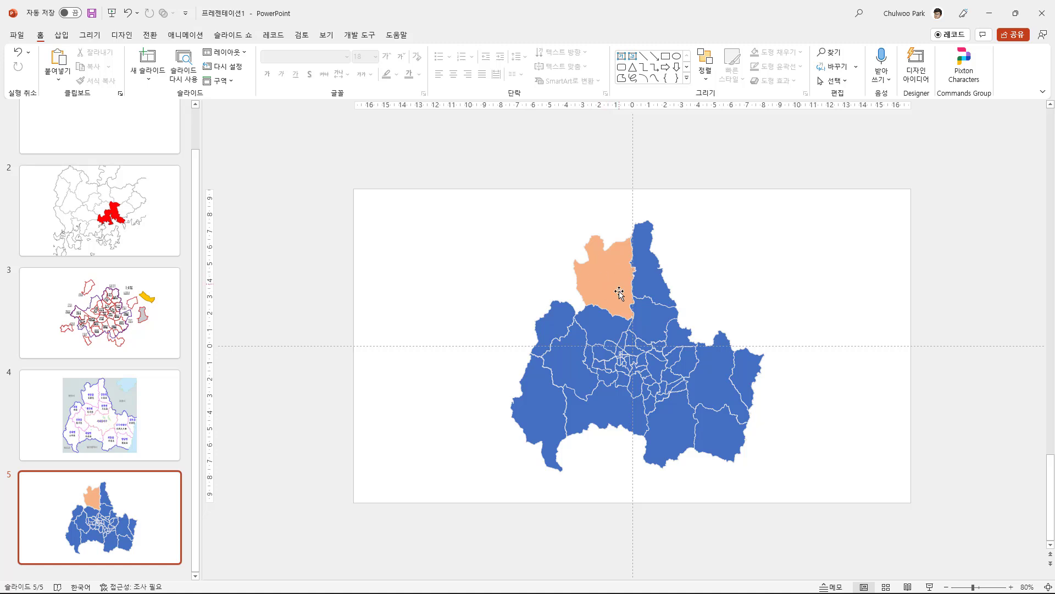
Try moving the orange district away from the rest of the map, and undo the move
left_click_drag(608, 286, 537, 266)
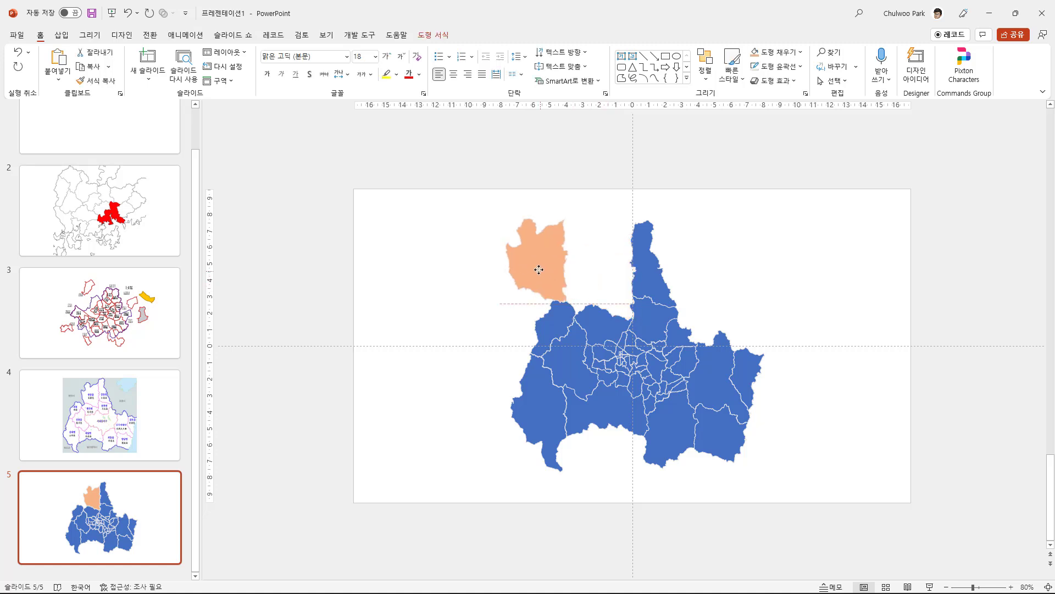
left_click(127, 13)
left_click(423, 323)
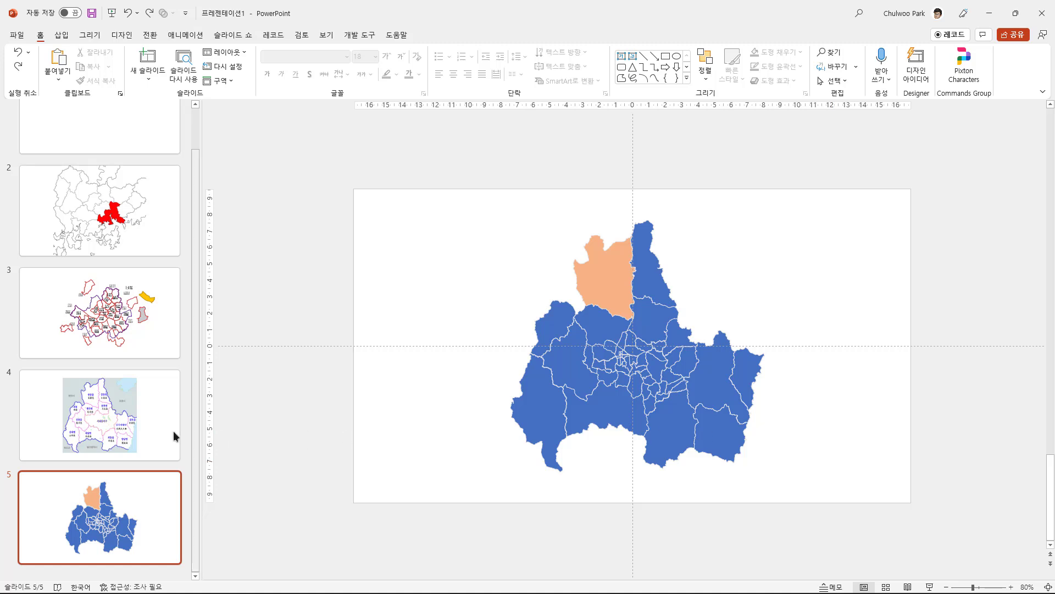
Copy the orange district from slide 5 onto the reference map on slide 4 and align it over the 안강읍 area
left_click(140, 425)
left_click(641, 346)
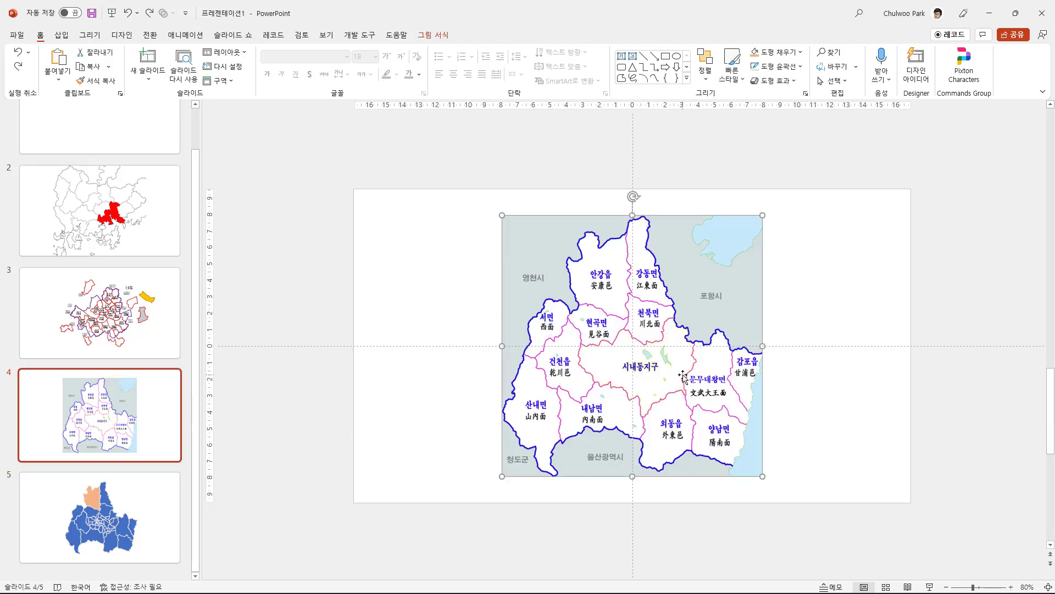
left_click(101, 532)
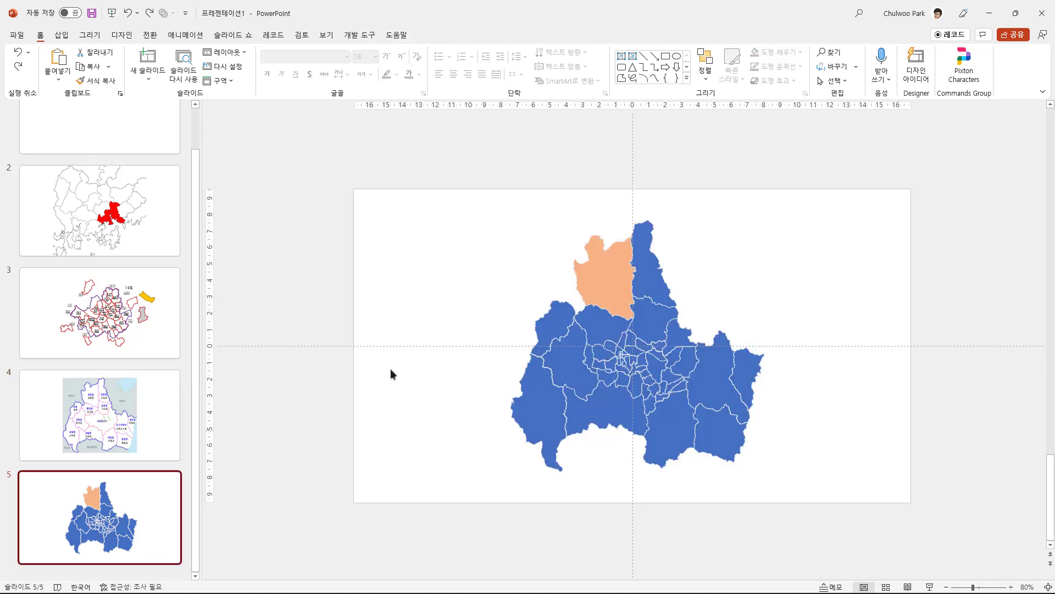
left_click(625, 294)
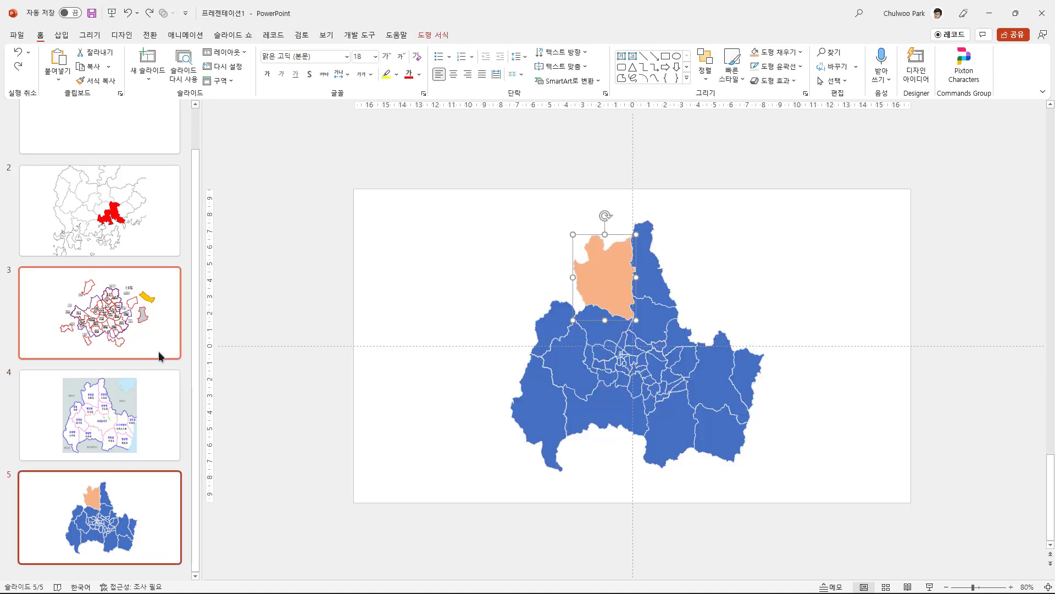
left_click(154, 379)
key("ctrl+v")
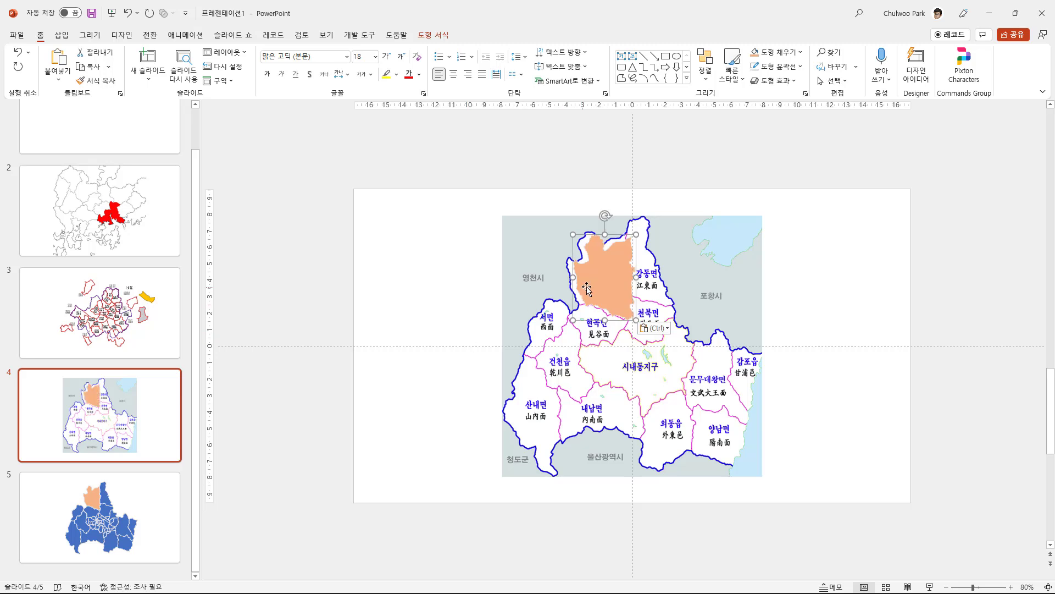
left_click_drag(598, 283, 592, 284)
key("Right")
key("Right")
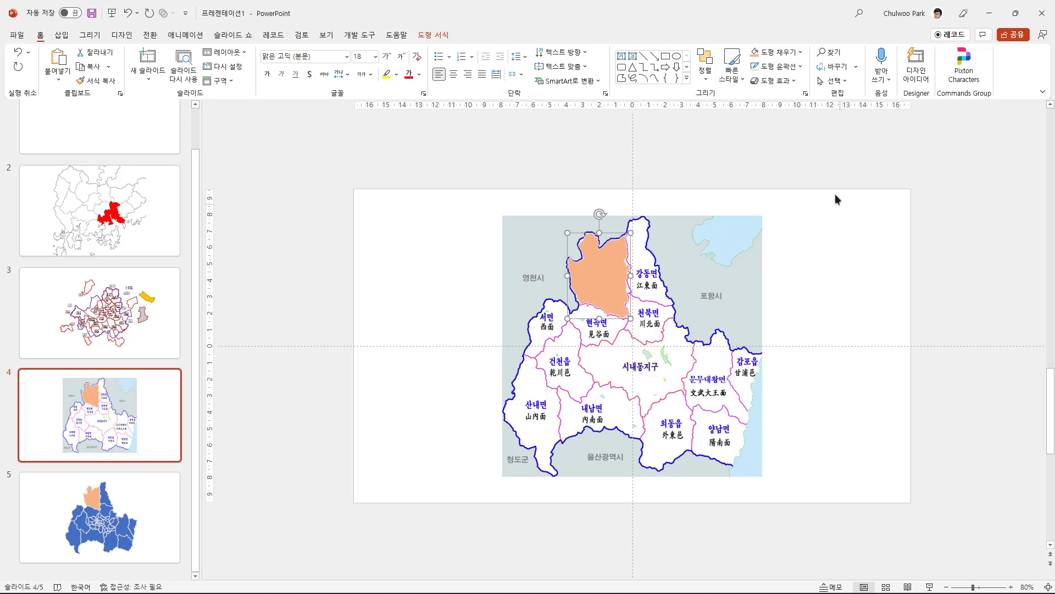
Set the fill transparency of the orange district on the reference map to 51%
left_click(423, 35)
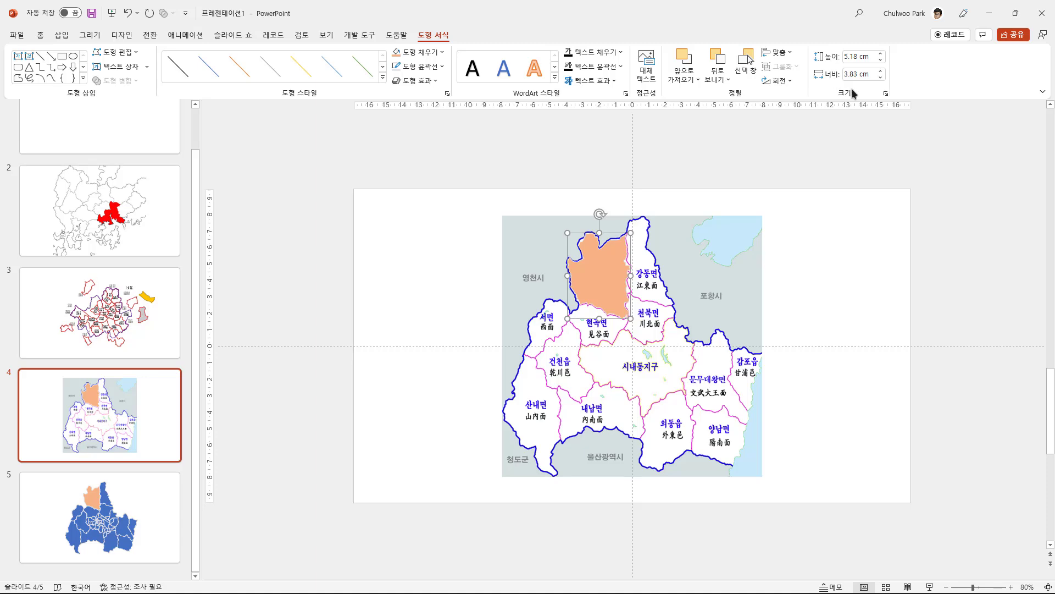
left_click(886, 94)
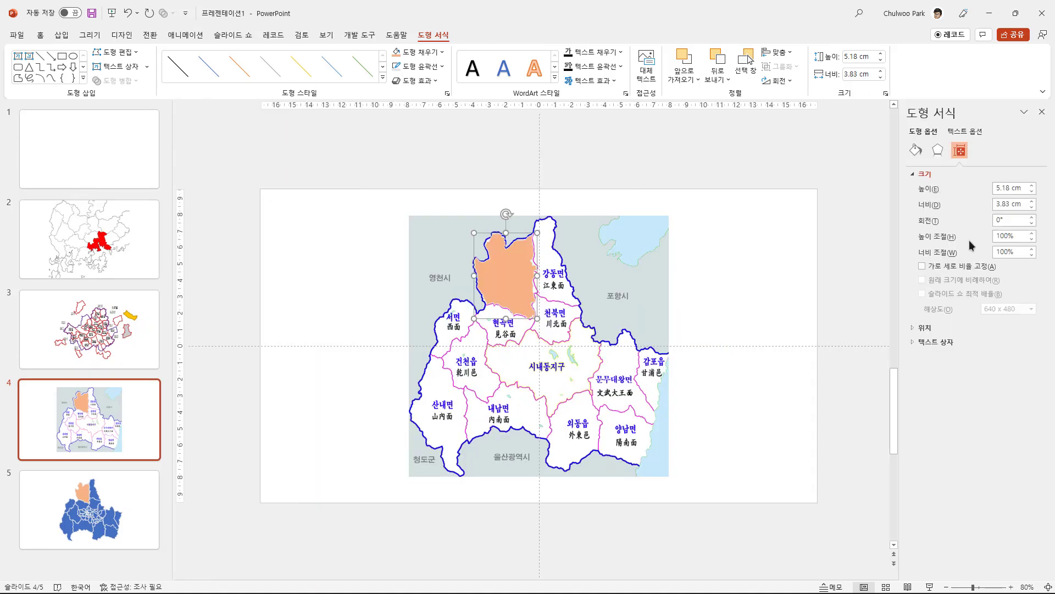
left_click(916, 152)
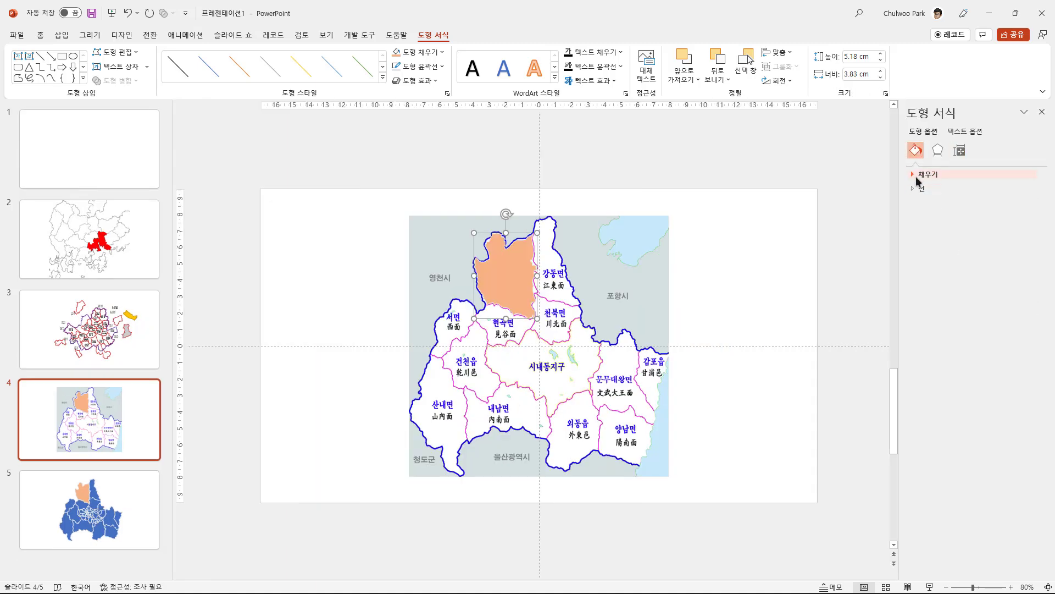
left_click(916, 175)
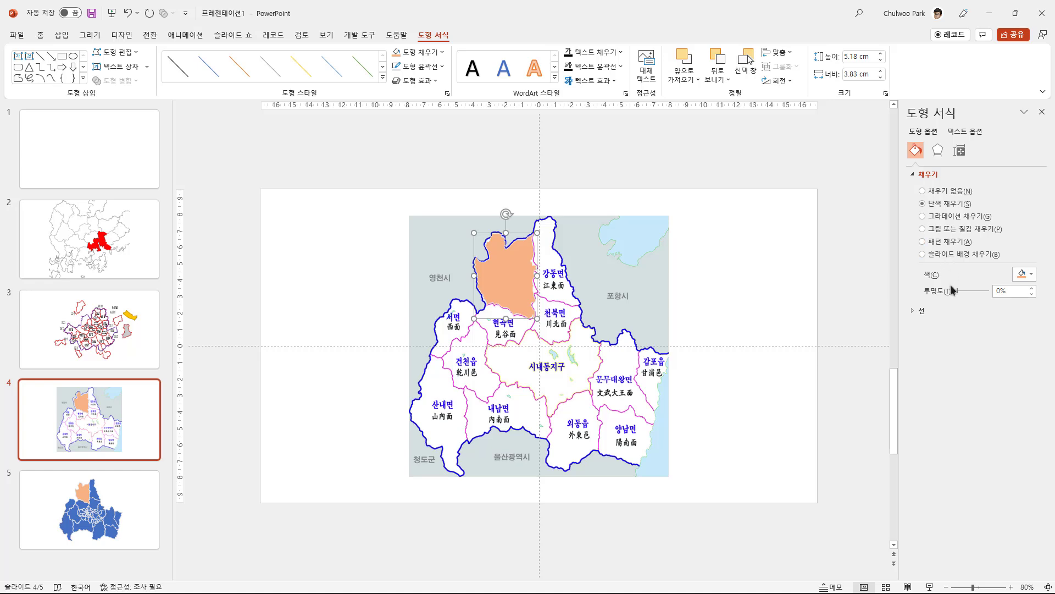
left_click_drag(958, 289, 974, 291)
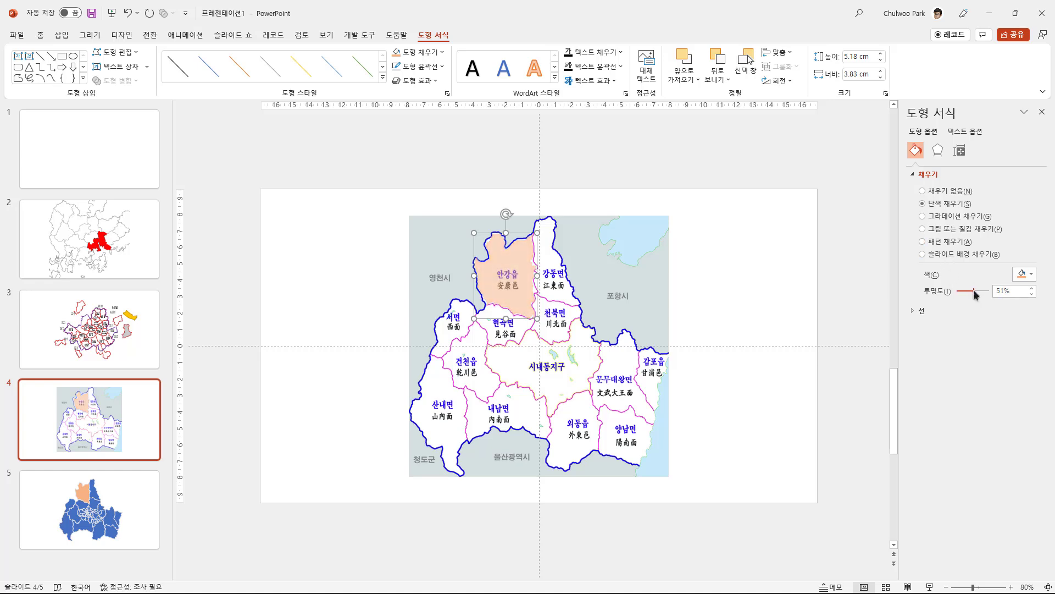
left_click(853, 294)
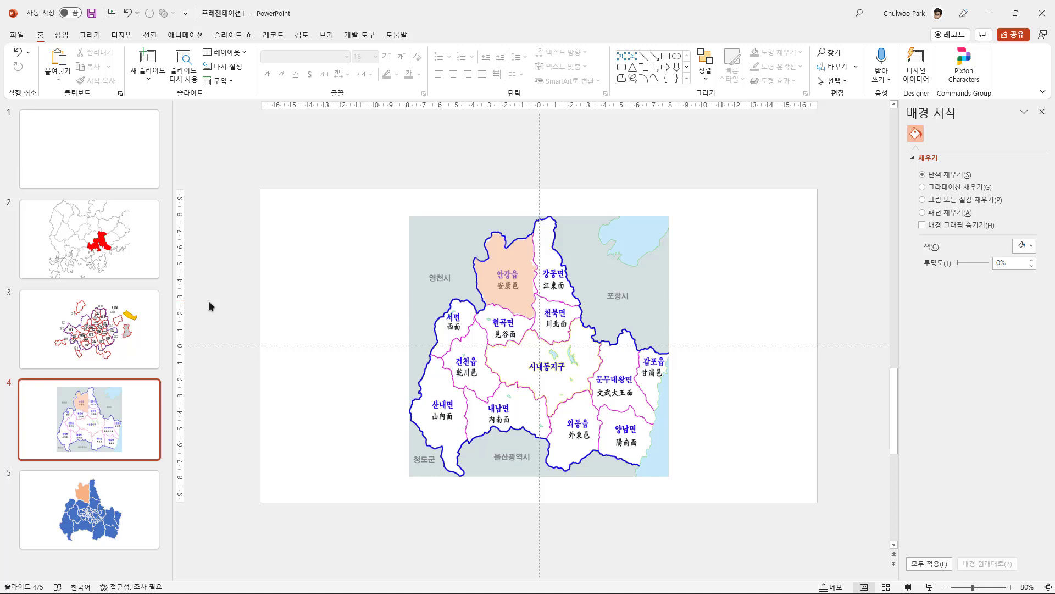
Review the Seoul district map on slide 3 and return to the Gyeongju map on slide 5
left_click(106, 341)
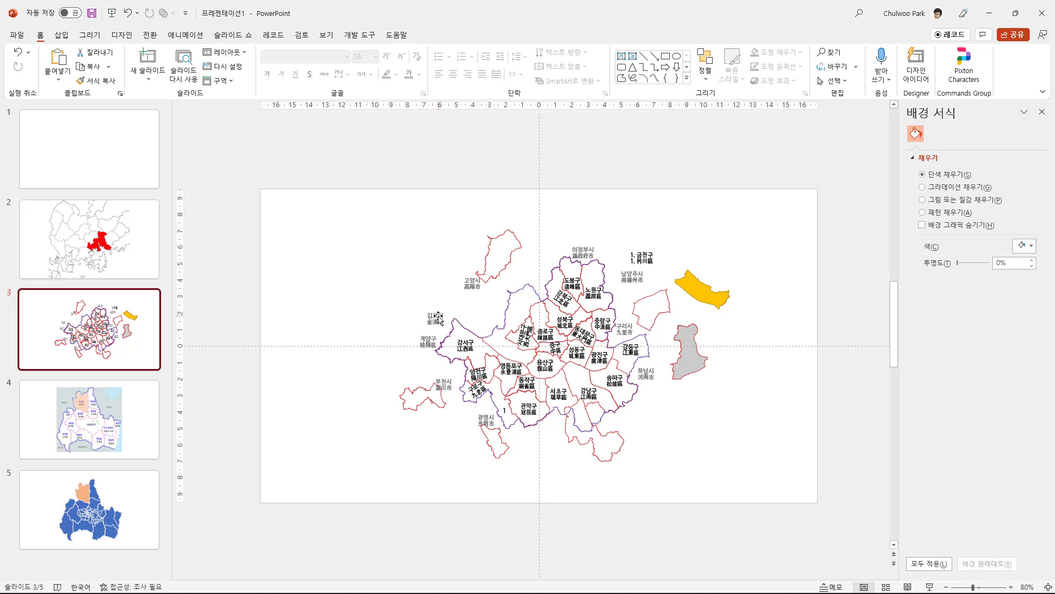
left_click(116, 515)
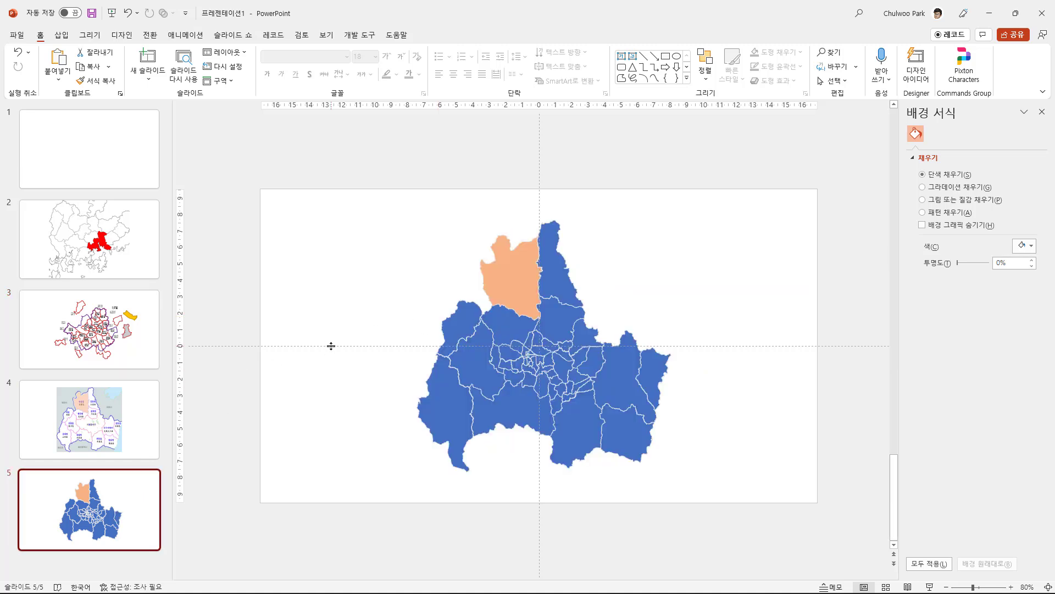